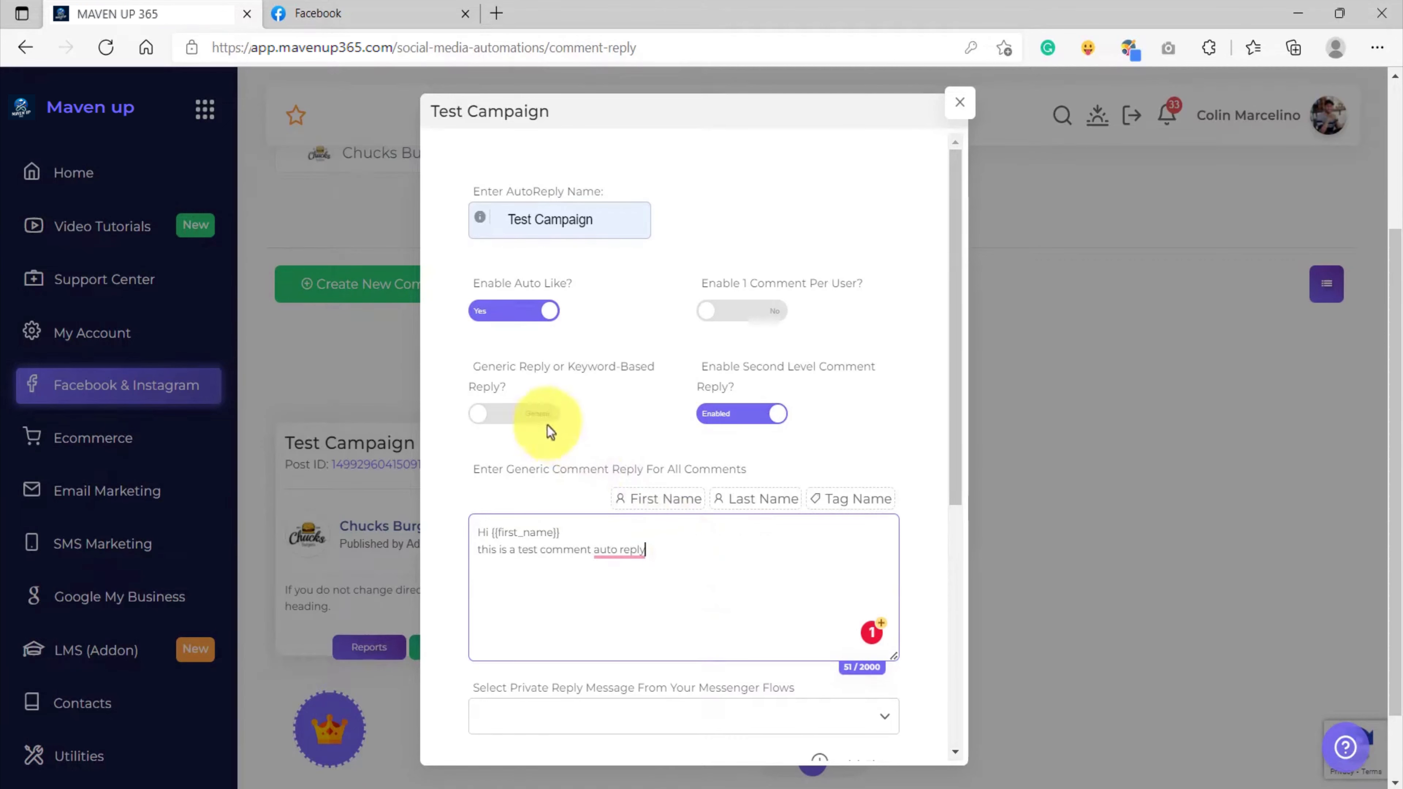
Turn on keyword-based comment replies in the Test Campaign settings
{"action": "left_click_drag", "start_coordinate": [474, 365], "coordinate": [523, 393]}
{"action": "left_click", "coordinate": [526, 390]}
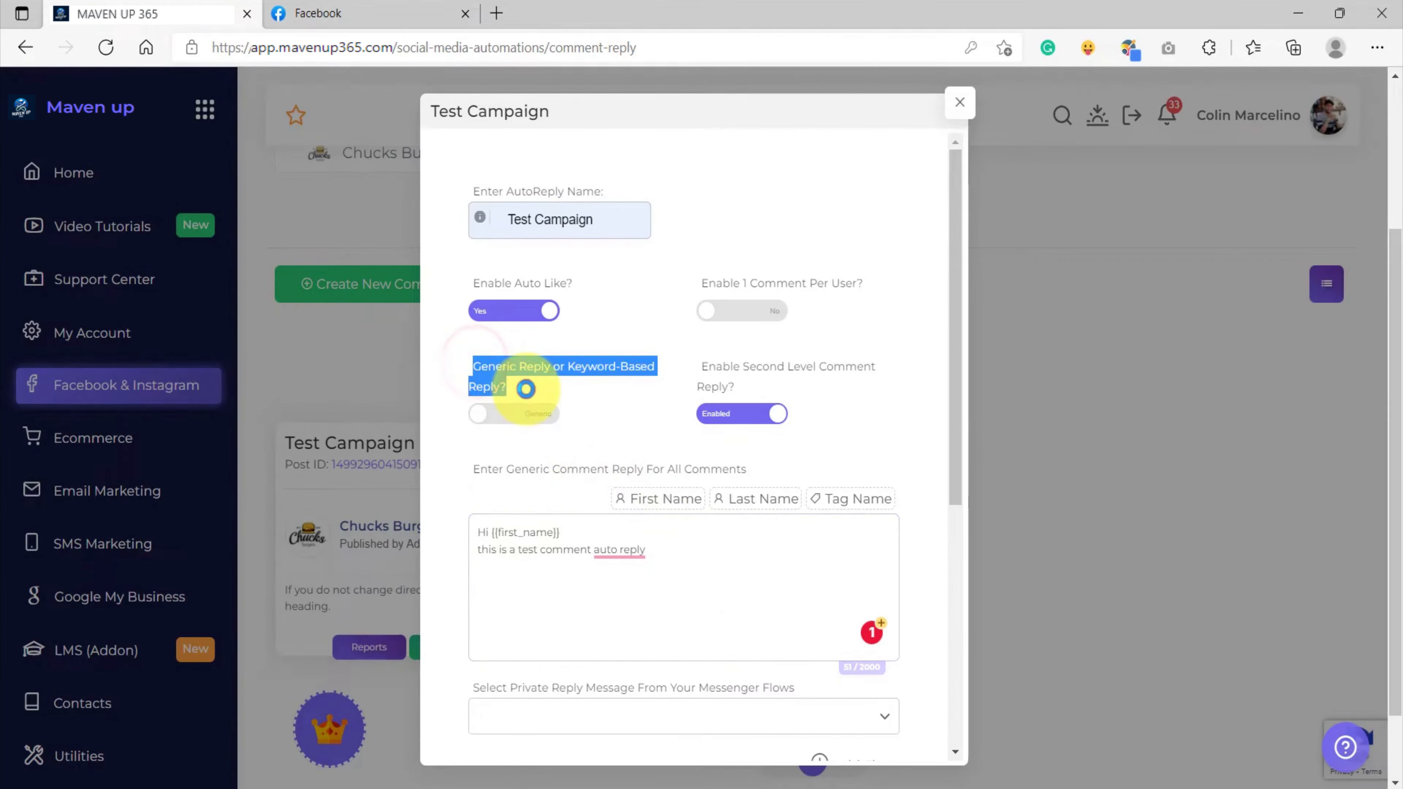
{"action": "left_click", "coordinate": [529, 427]}
{"action": "scroll", "coordinate": [592, 454], "scroll_direction": "down", "scroll_amount": 3}
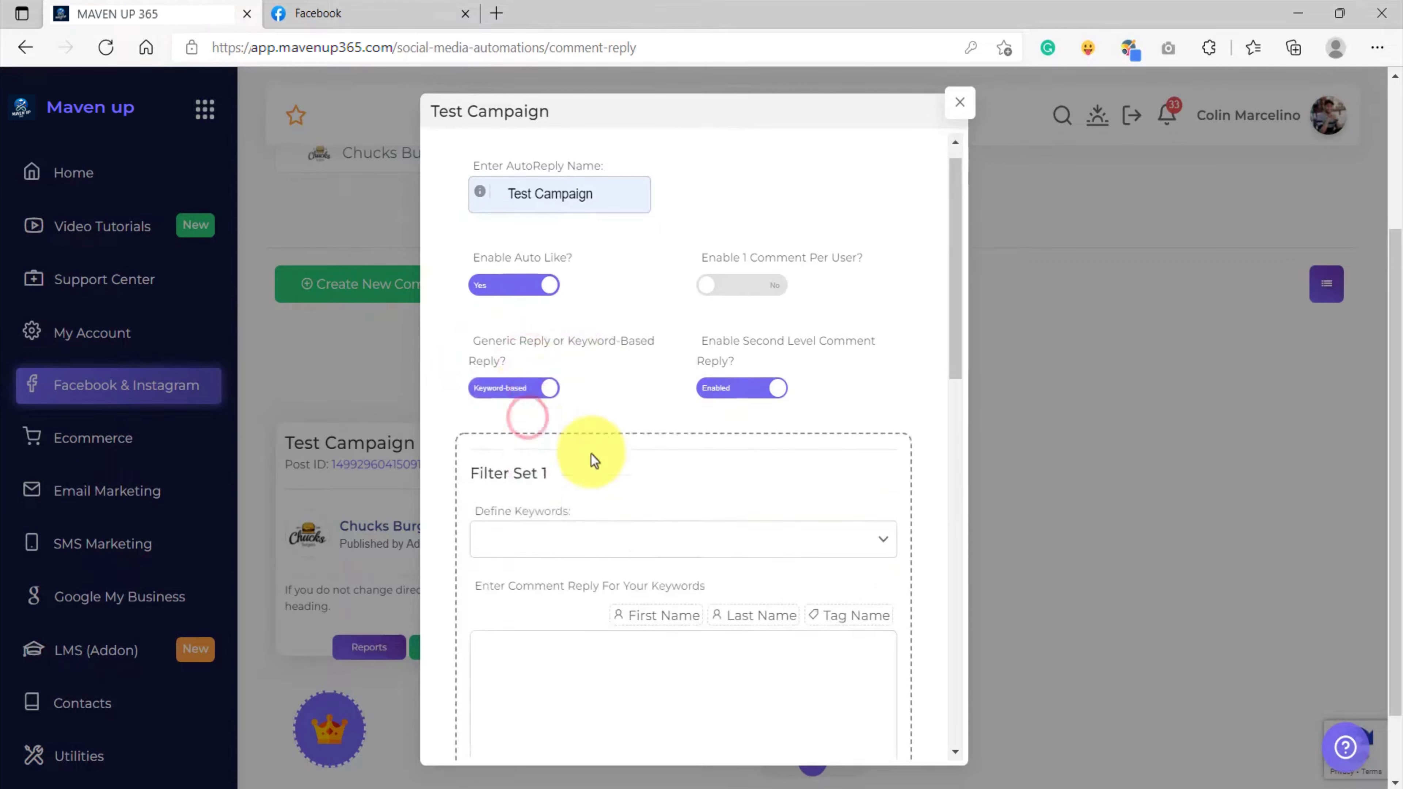
{"action": "scroll", "coordinate": [583, 444], "scroll_direction": "down", "scroll_amount": 7}
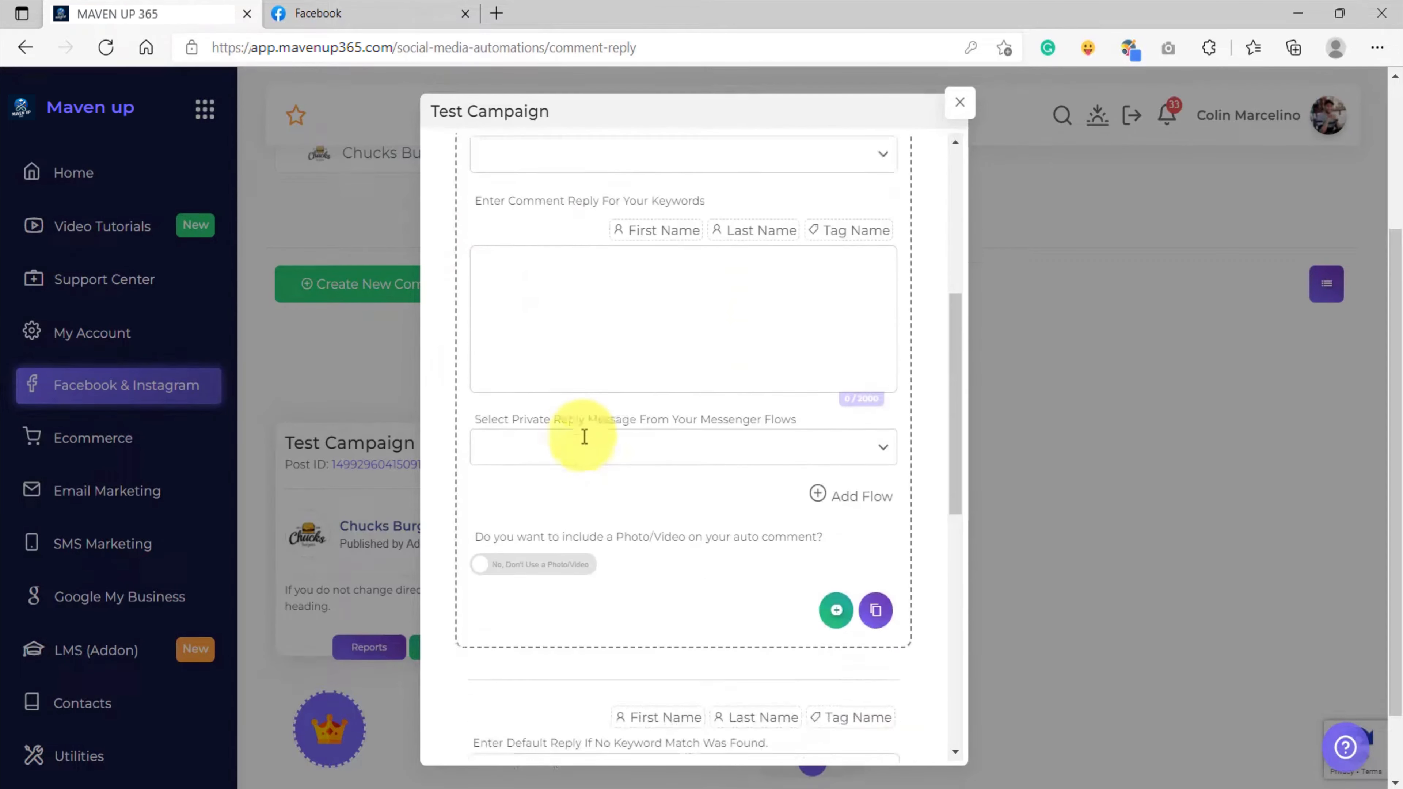
{"action": "scroll", "coordinate": [585, 454], "scroll_direction": "up", "scroll_amount": 7}
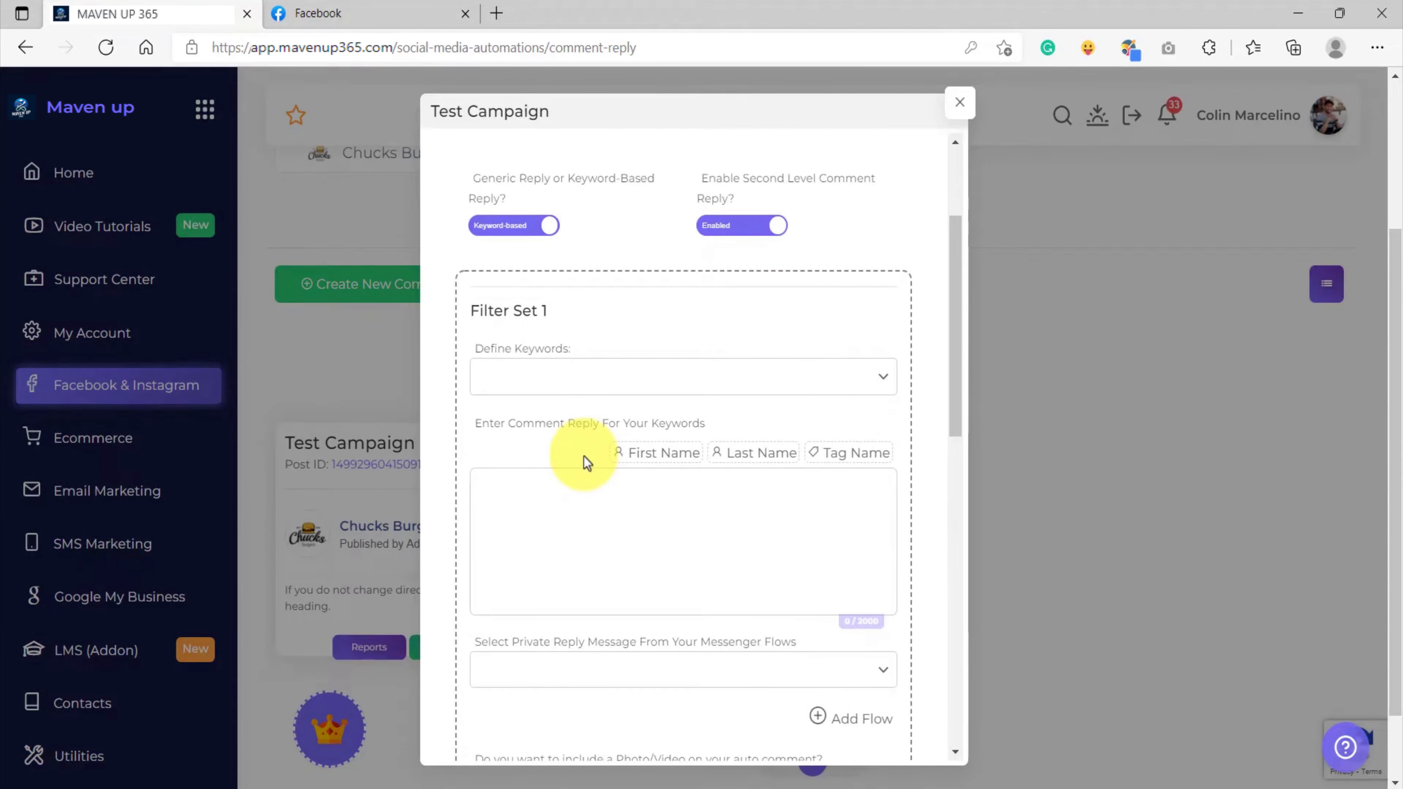
Review Filter Set 1 and place the cursor in its comment reply box
{"action": "left_click", "coordinate": [557, 514]}
{"action": "scroll", "coordinate": [585, 512], "scroll_direction": "down", "scroll_amount": 2}
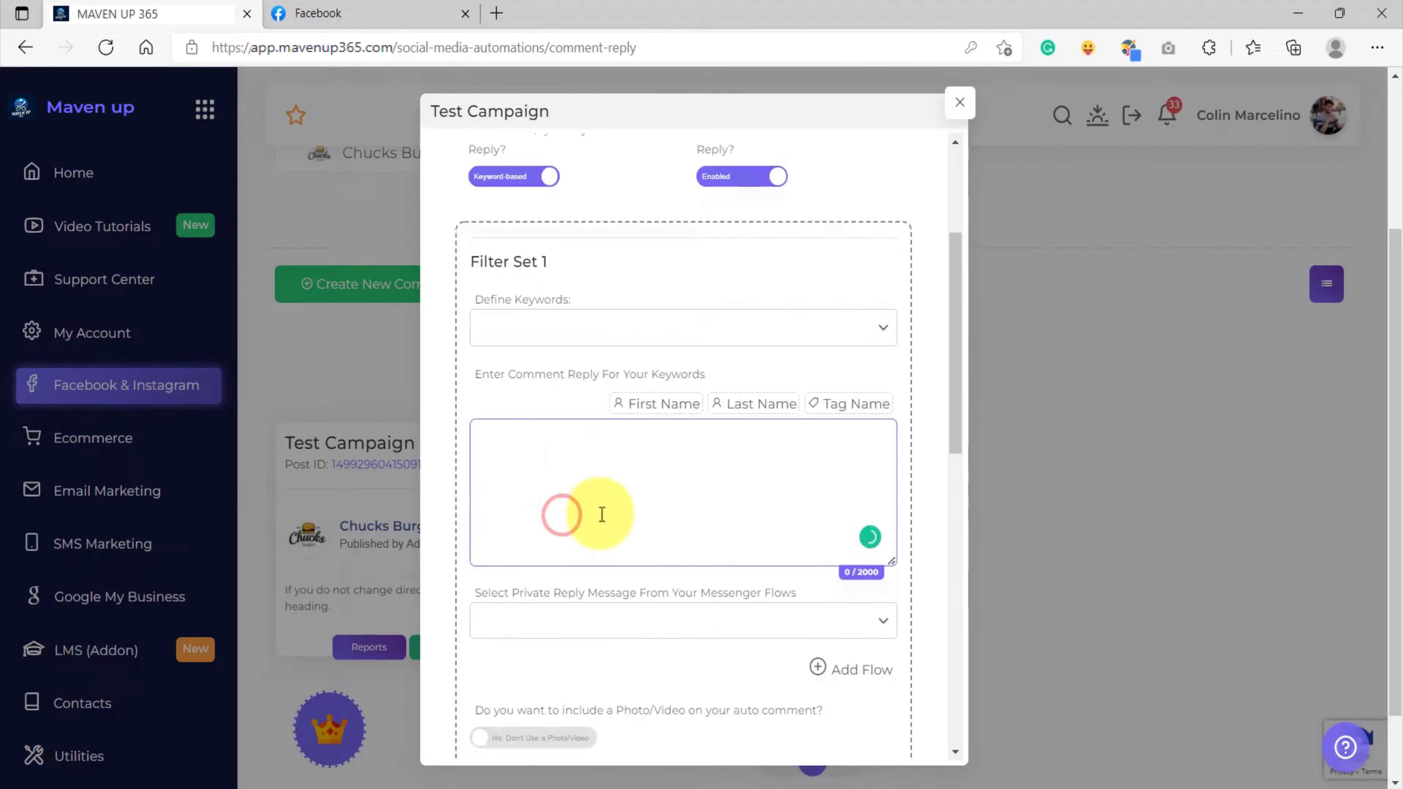
{"action": "scroll", "coordinate": [601, 511], "scroll_direction": "up", "scroll_amount": 2}
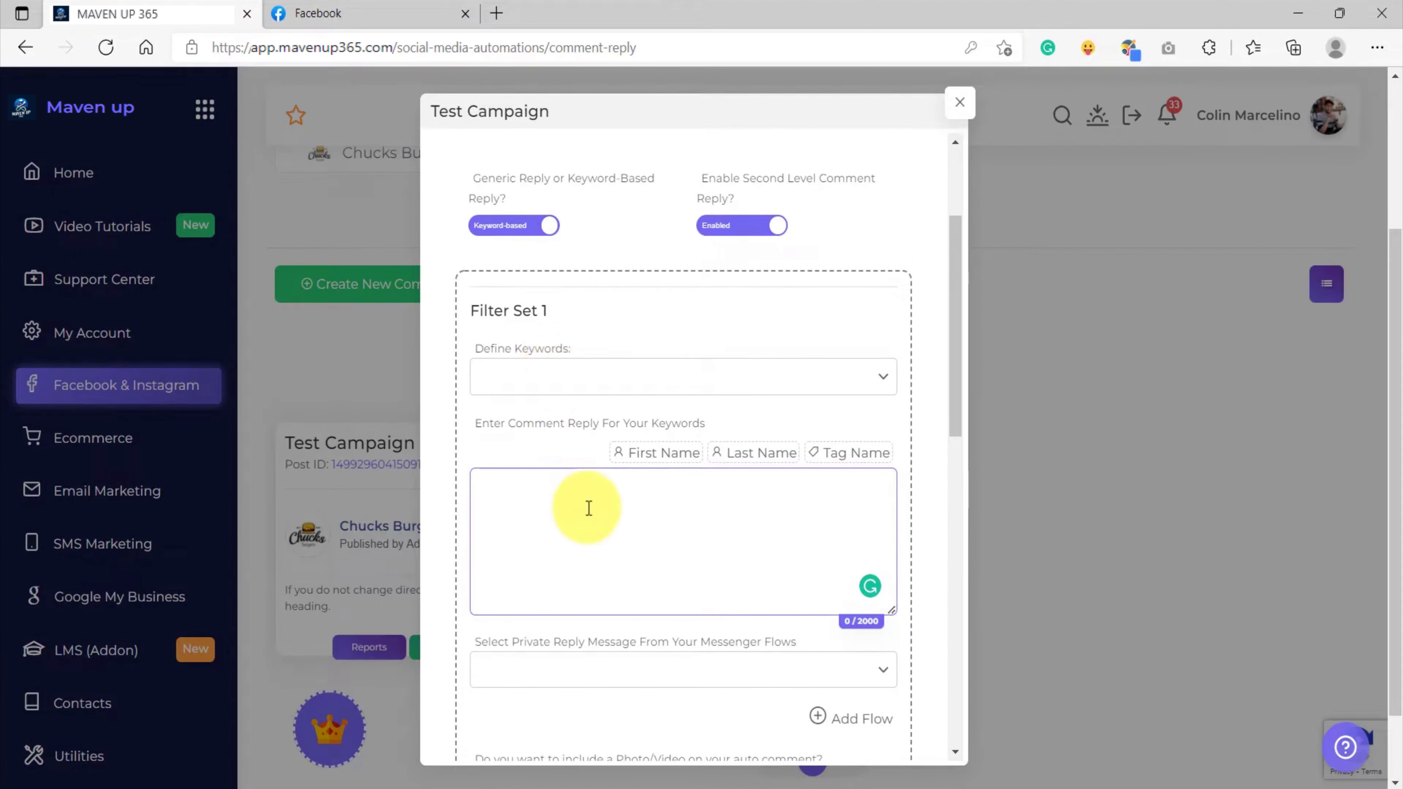
{"action": "scroll", "coordinate": [588, 506], "scroll_direction": "down", "scroll_amount": 4}
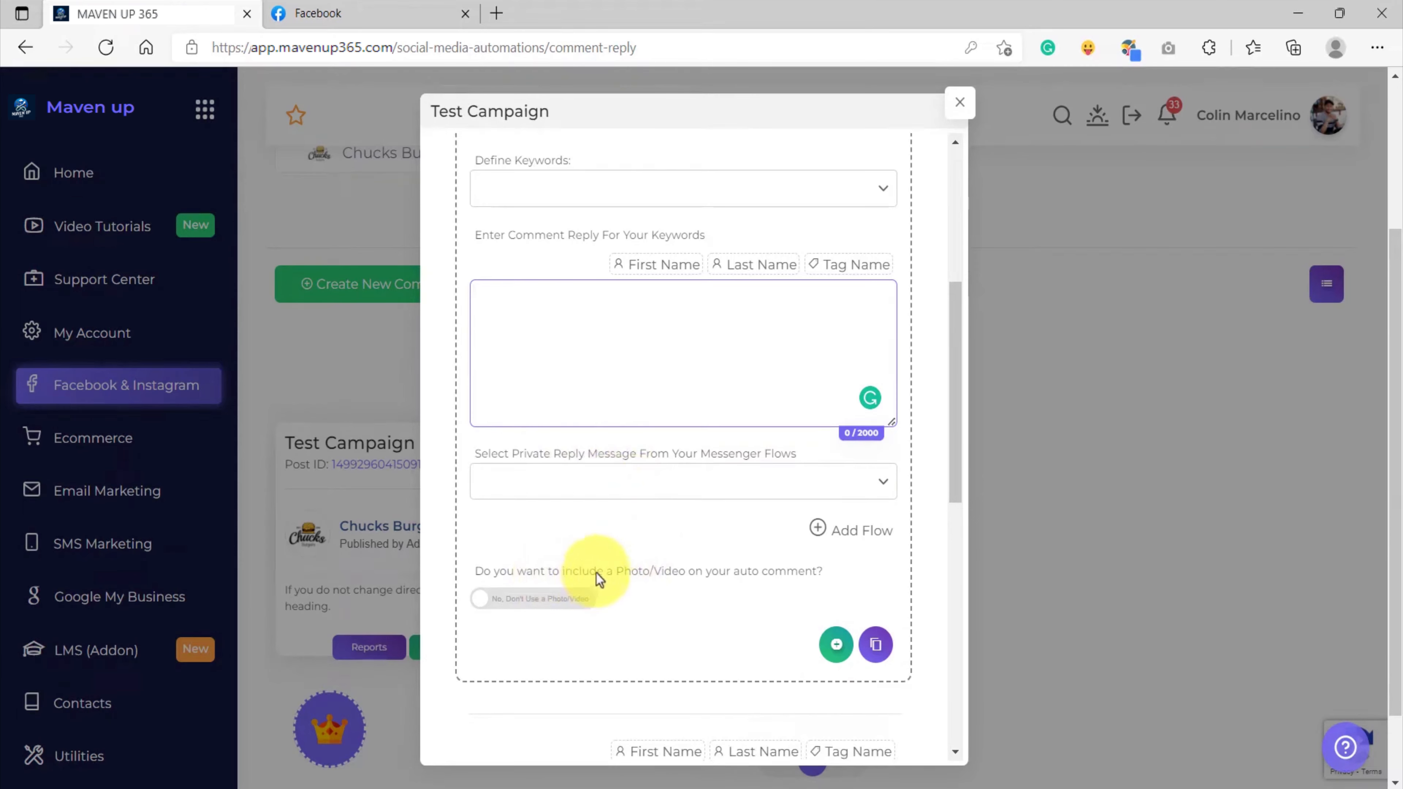
{"action": "scroll", "coordinate": [591, 531], "scroll_direction": "up", "scroll_amount": 6}
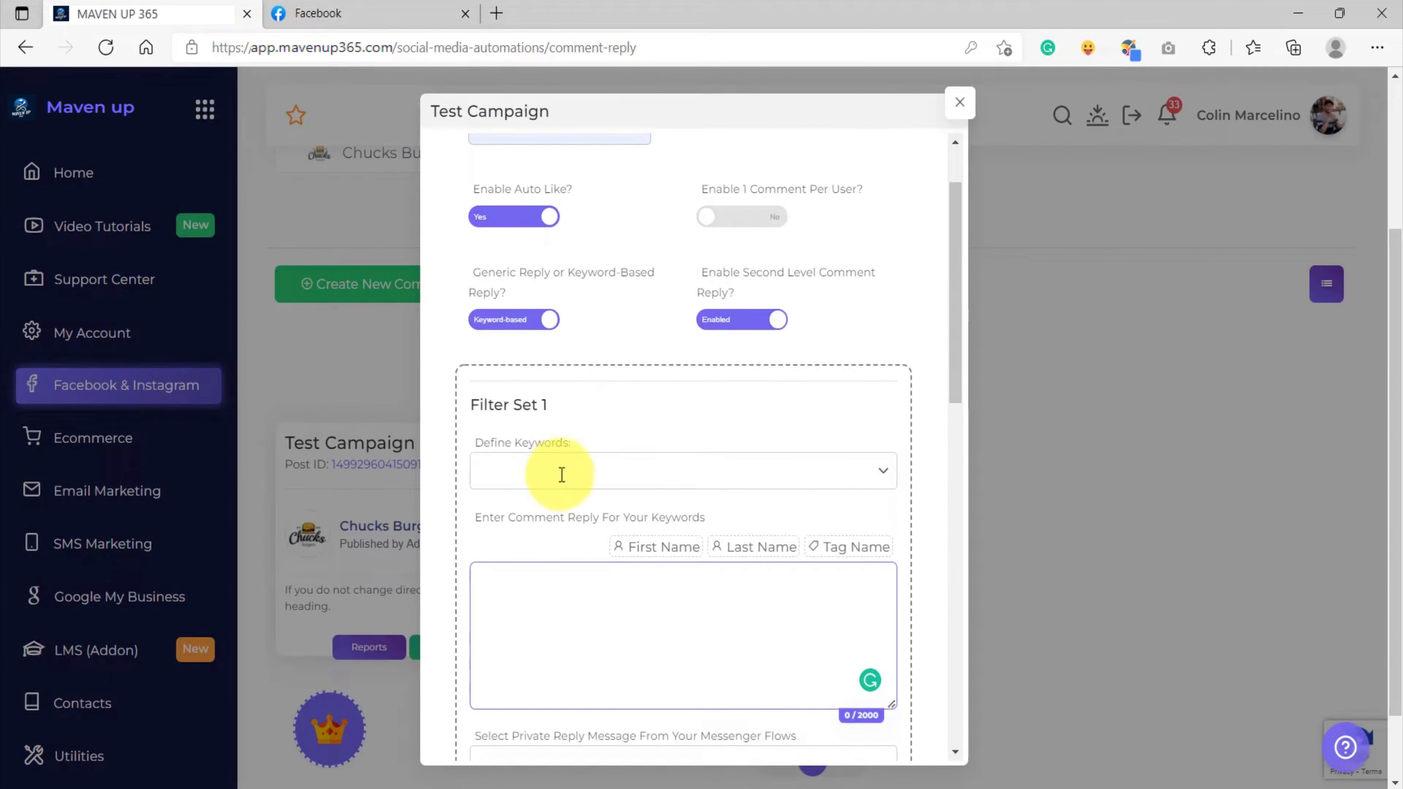
Add Keyword 1 and Keyword 2 to Filter Set 1's Define Keywords
{"action": "left_click", "coordinate": [562, 474]}
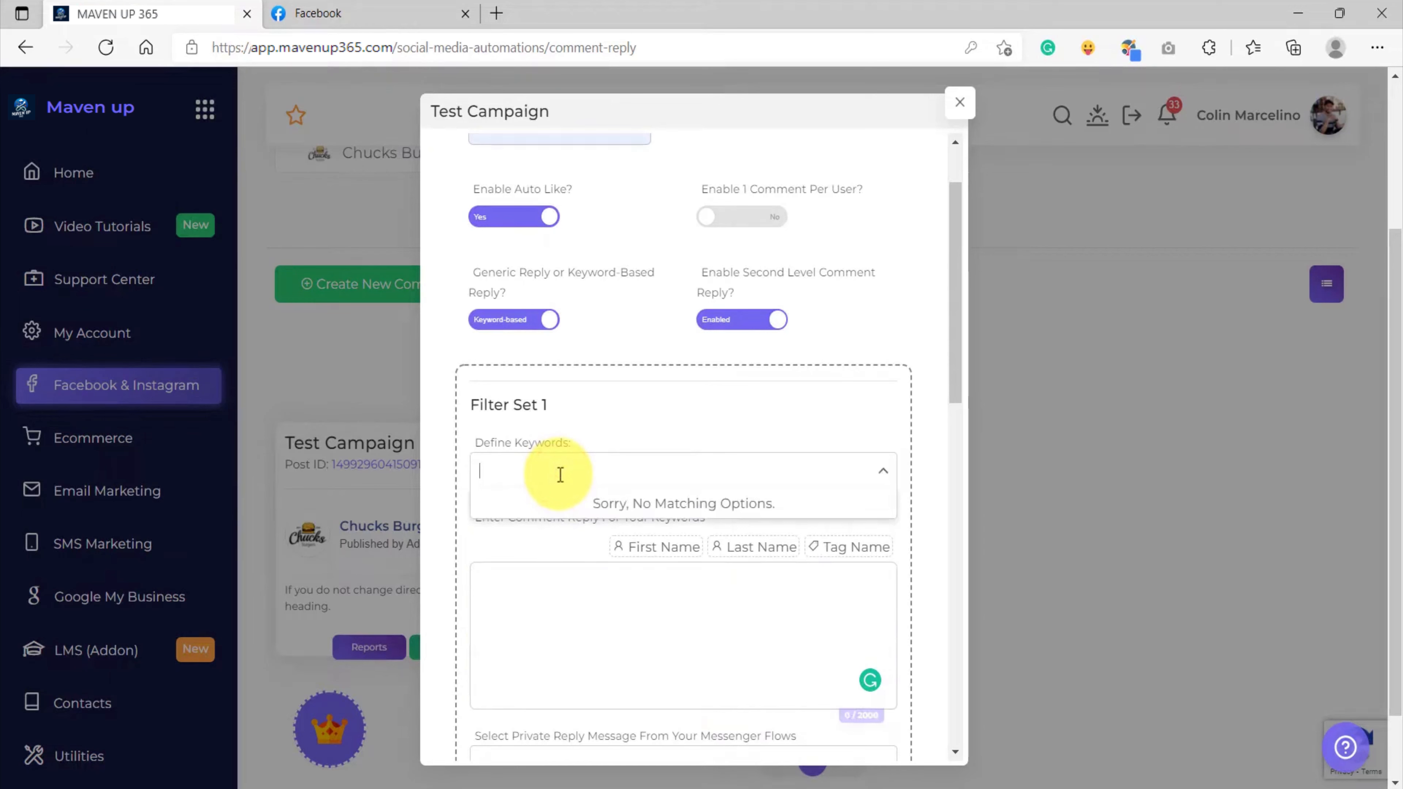
{"action": "type", "text": "ky"}
{"action": "key", "text": "BackSpace"}
{"action": "key", "text": "BackSpace"}
{"action": "type", "text": "keyword 1"}
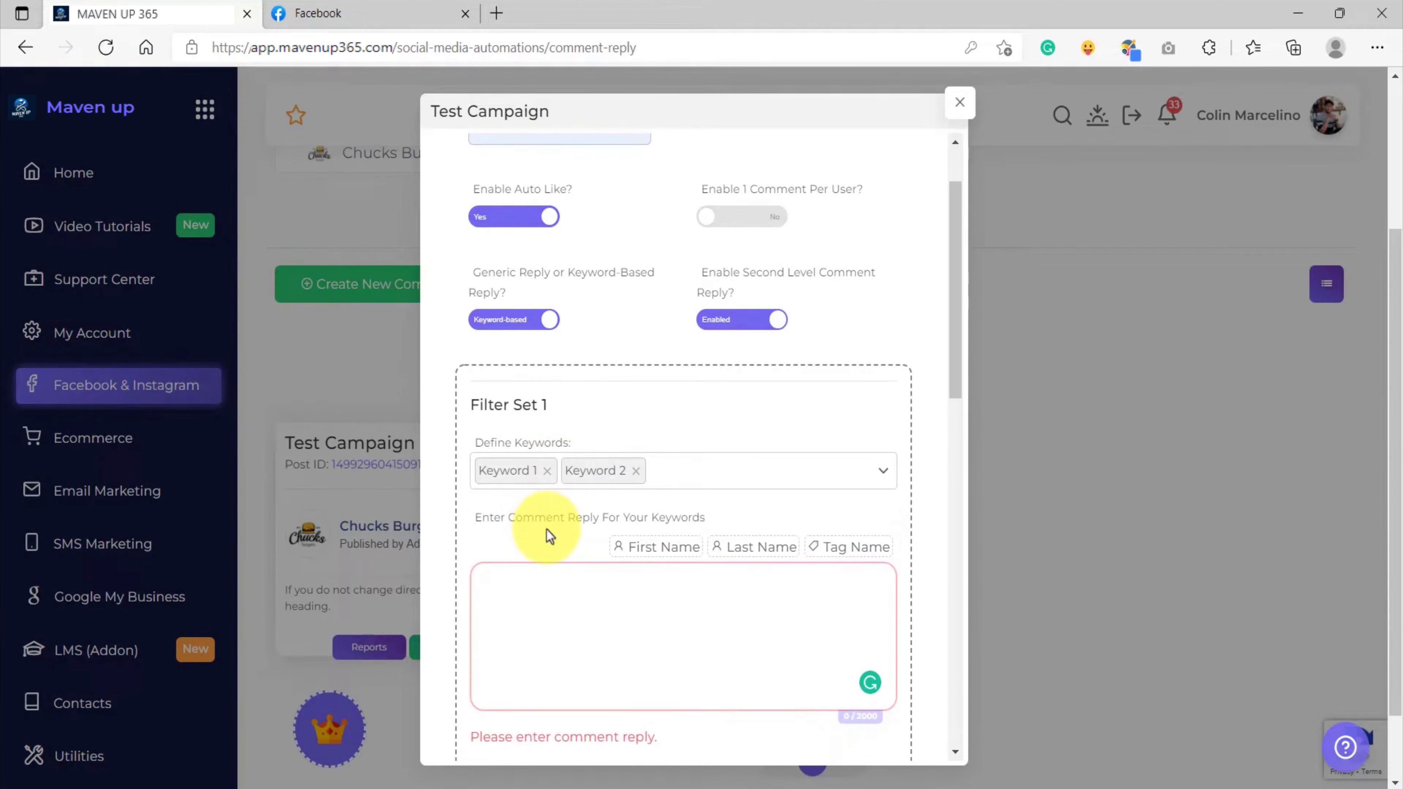
{"action": "scroll", "coordinate": [547, 530], "scroll_direction": "down", "scroll_amount": 2}
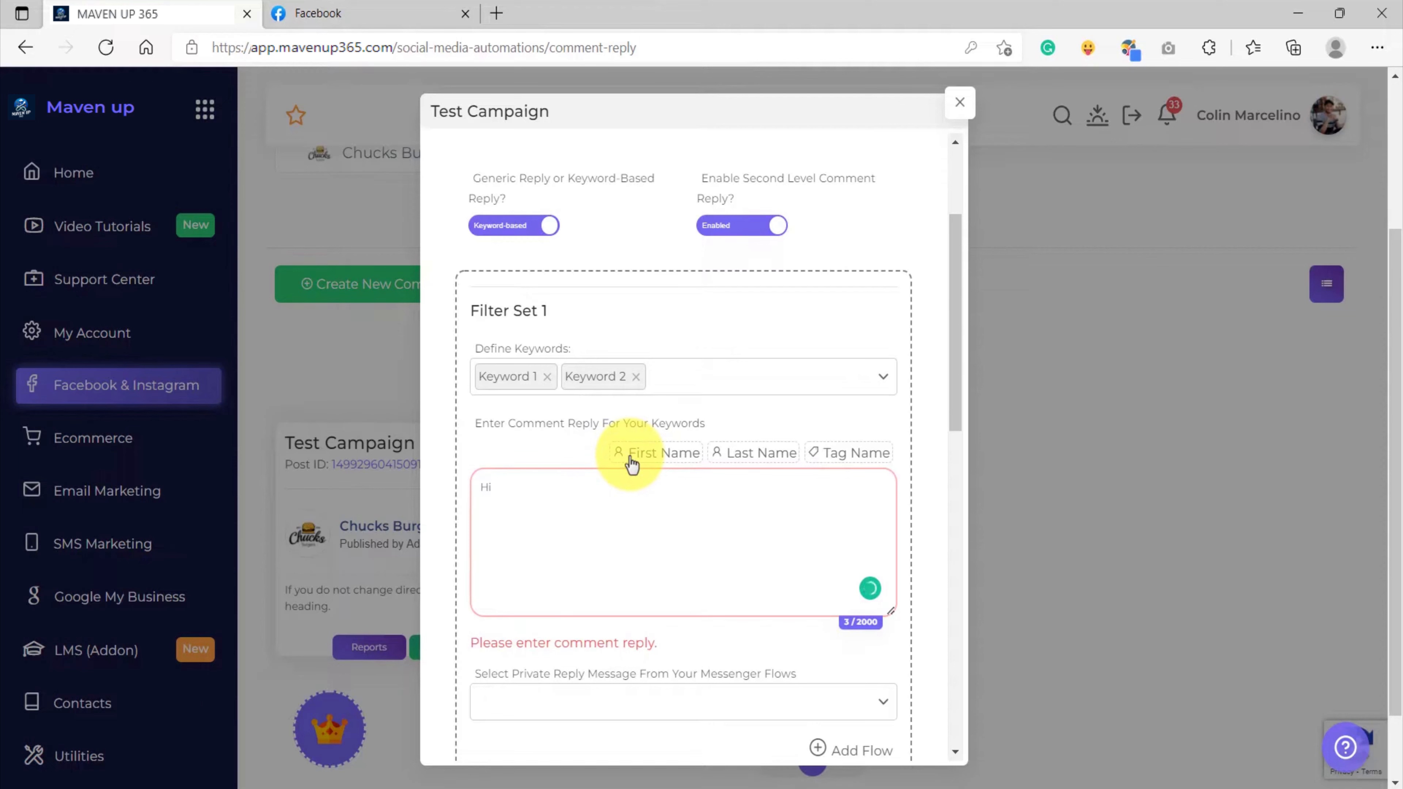
Write Filter Set 1's reply 'Hi #TAG_USER#, This is from filter set 1'
{"action": "left_click", "coordinate": [833, 452]}
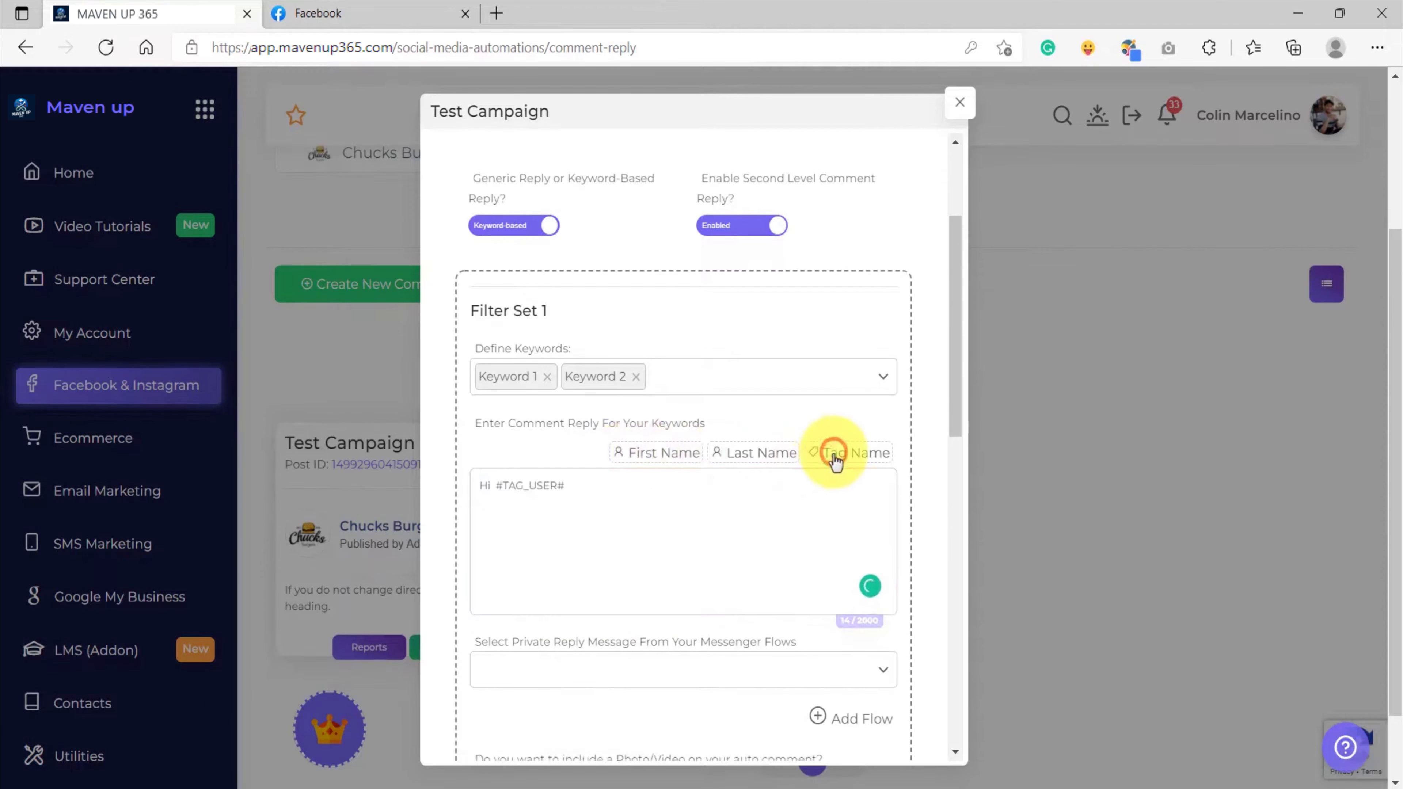
{"action": "left_click", "coordinate": [662, 496]}
{"action": "type", "text": ","}
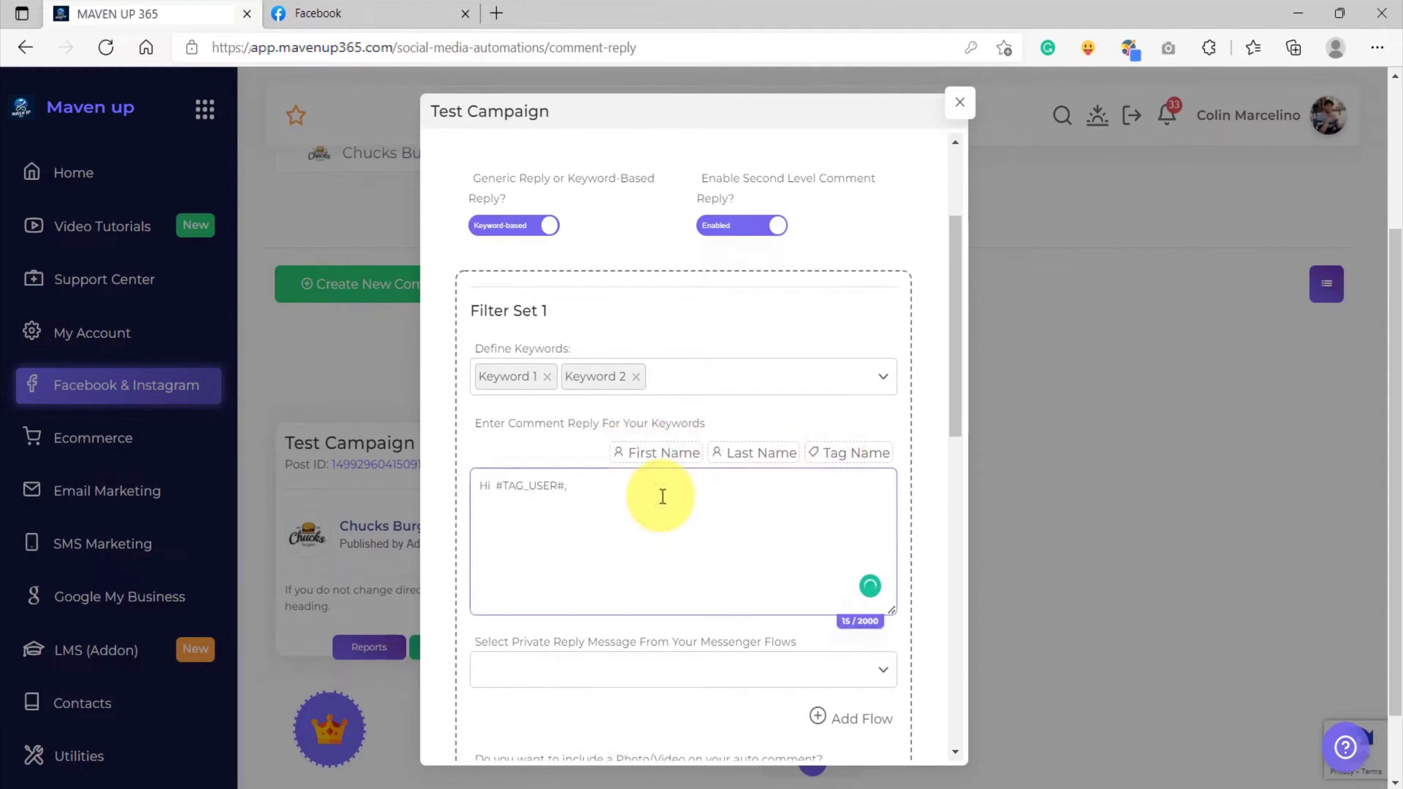
{"action": "type", "text": "om filter set 1"}
{"action": "scroll", "coordinate": [799, 497], "scroll_direction": "down", "scroll_amount": 5}
{"action": "type", "text": "This is fr"}
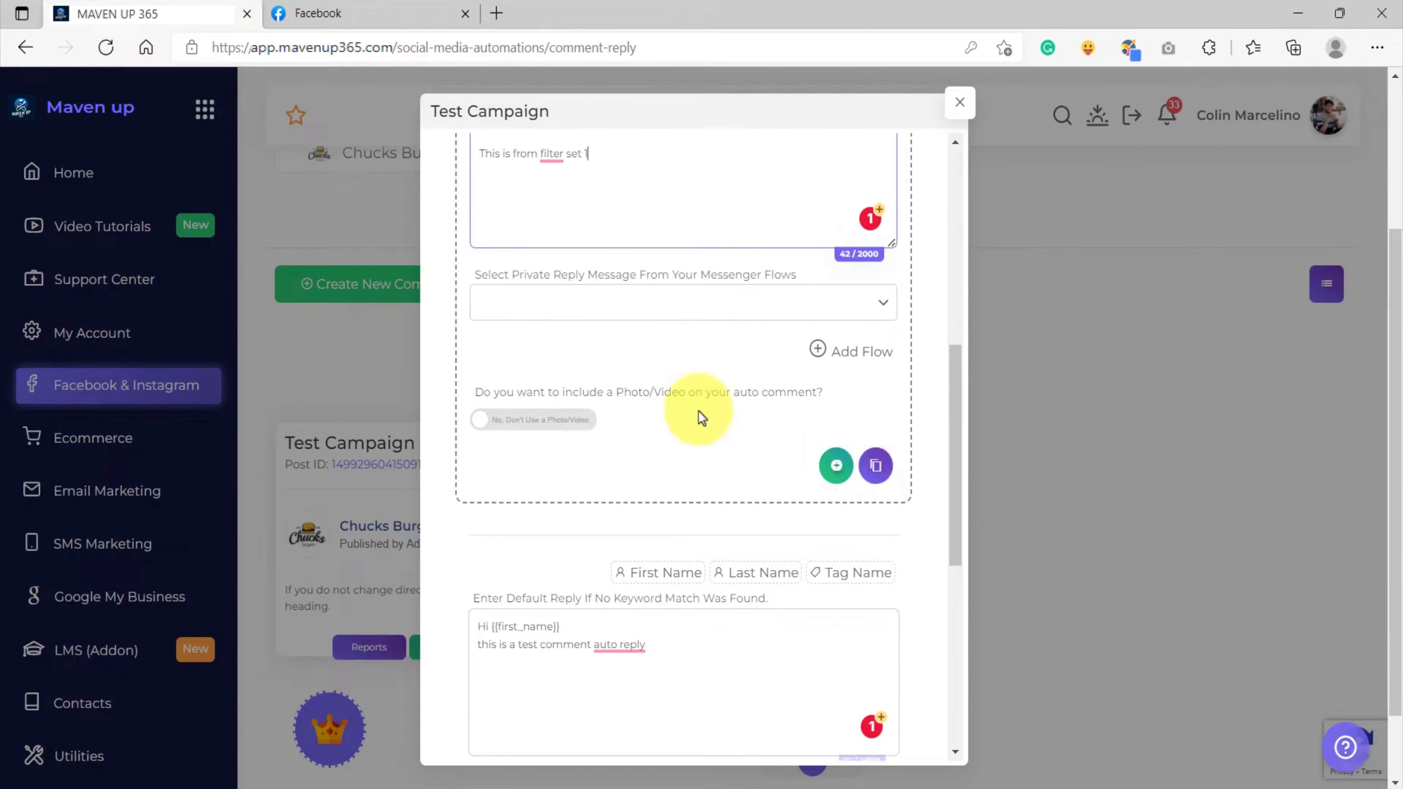
{"action": "scroll", "coordinate": [698, 411], "scroll_direction": "up", "scroll_amount": 5}
{"action": "scroll", "coordinate": [659, 465], "scroll_direction": "down", "scroll_amount": 5}
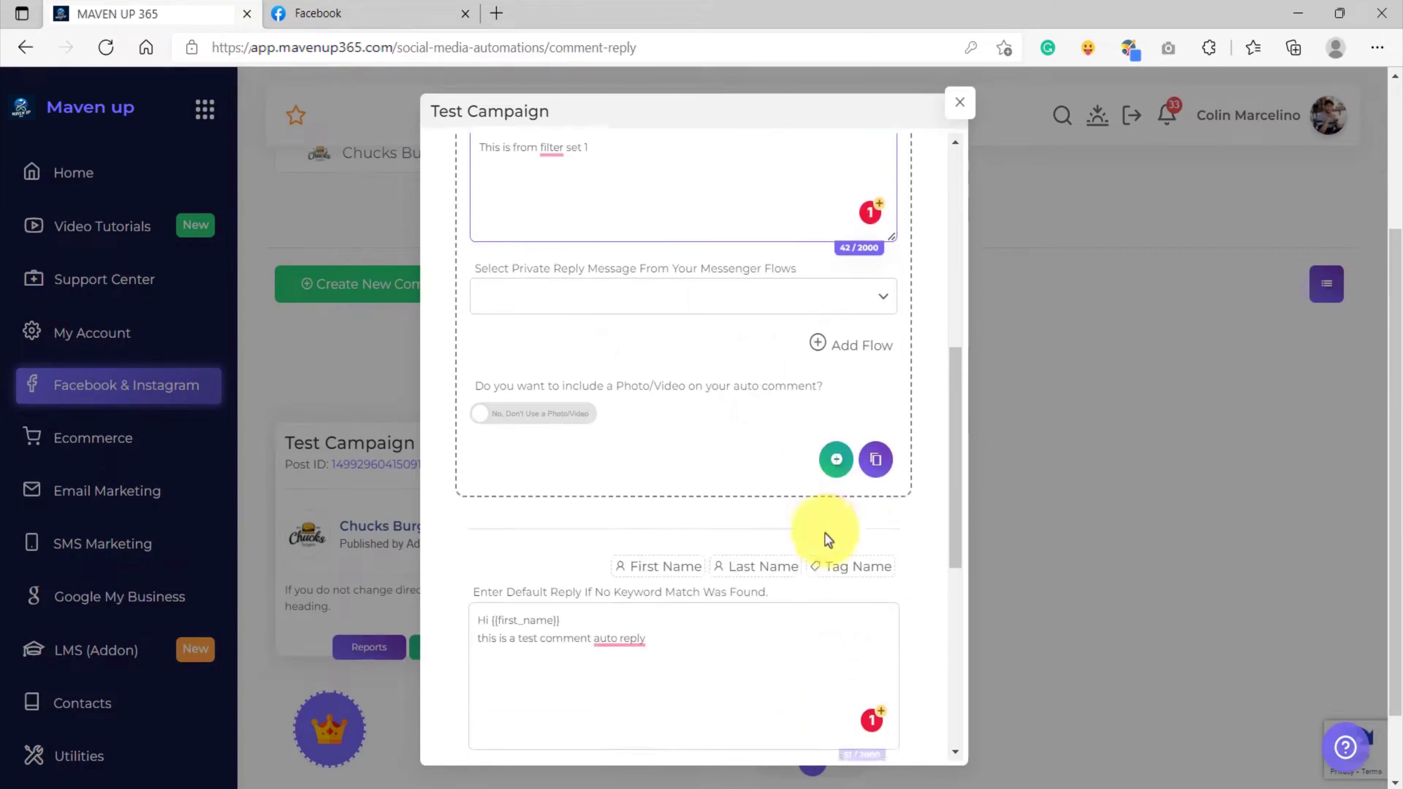
Add Filter Set 2 with Keyword 3, Keyword 4 and a pasted filter set 2 reply
{"action": "left_click", "coordinate": [833, 460]}
{"action": "scroll", "coordinate": [662, 442], "scroll_direction": "down", "scroll_amount": 3}
{"action": "left_click", "coordinate": [542, 430]}
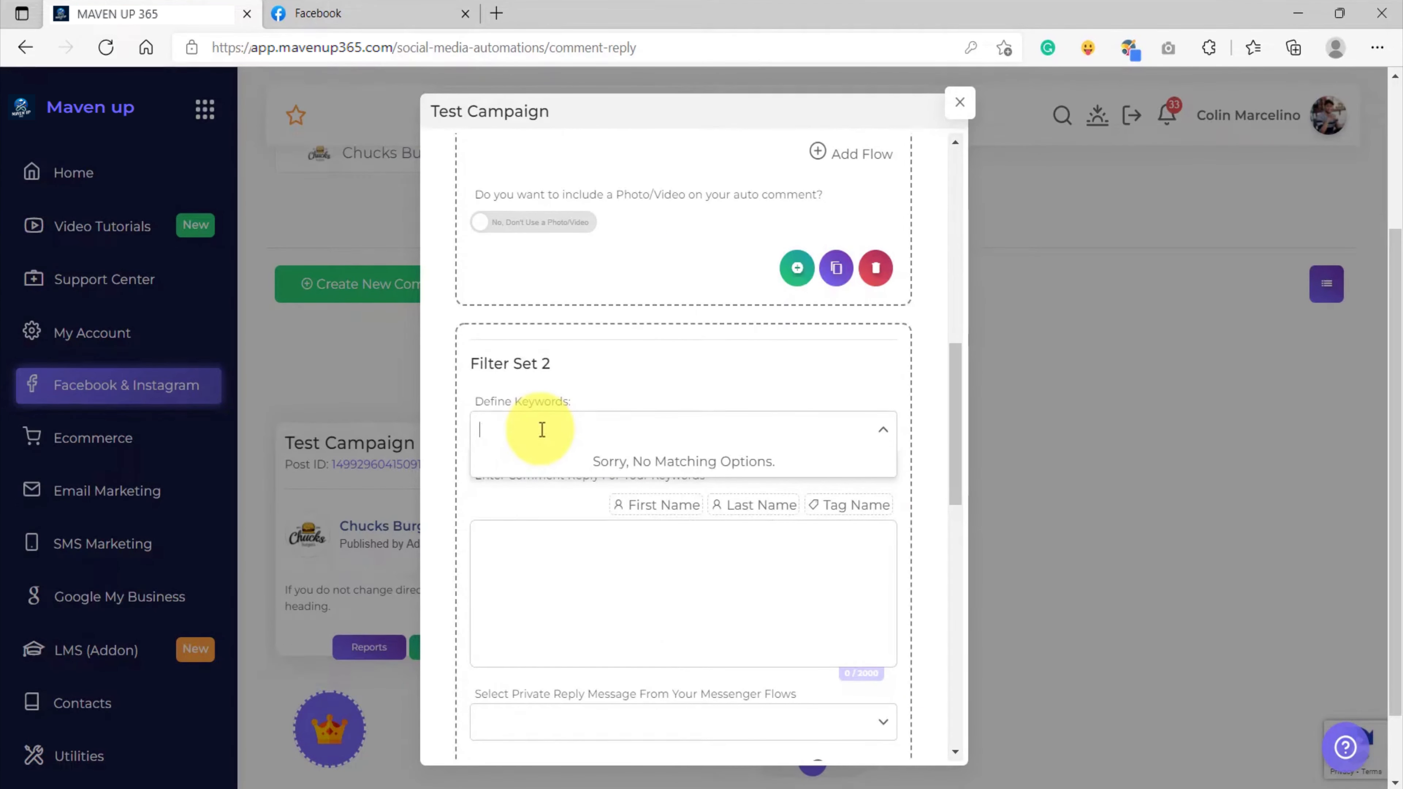
{"action": "left_click", "coordinate": [573, 552]}
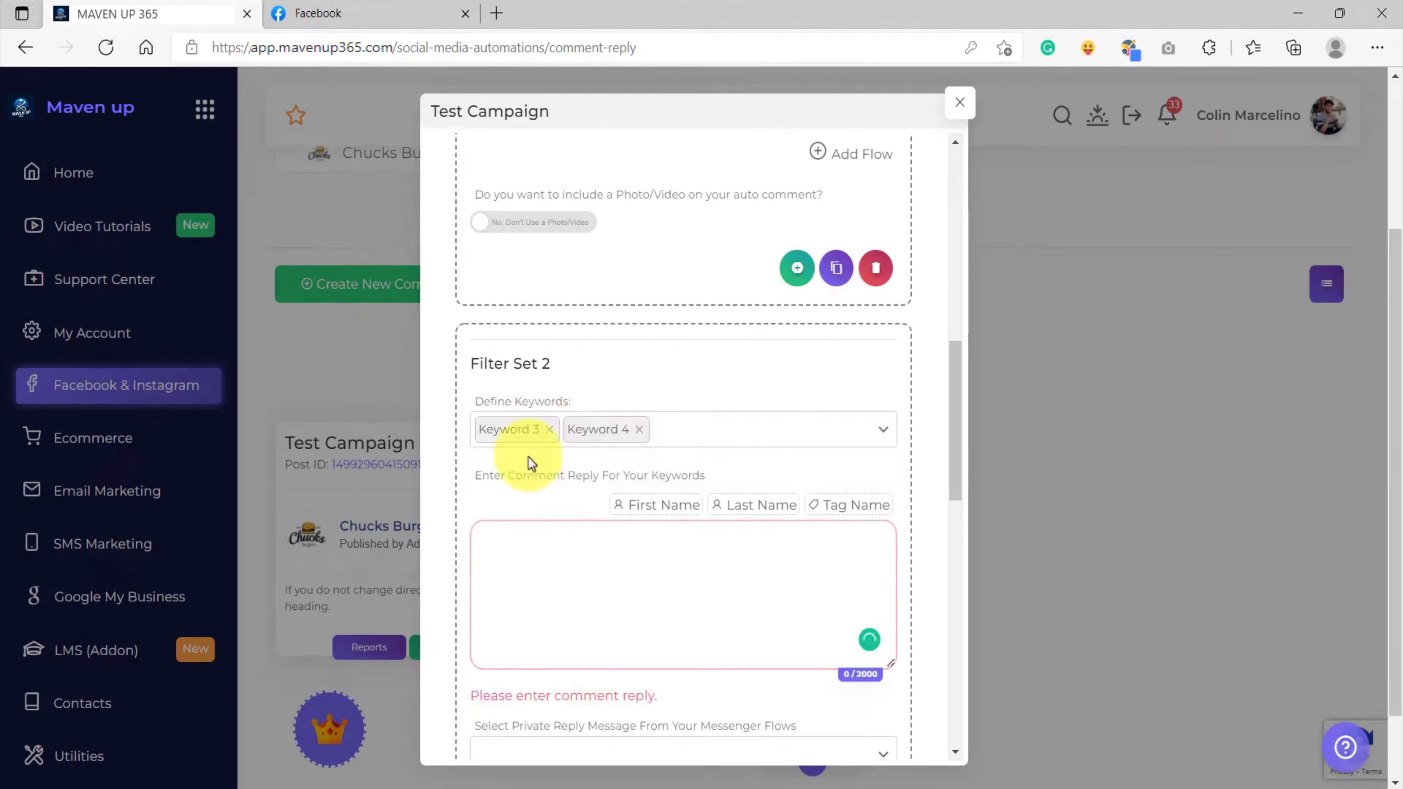
{"action": "scroll", "coordinate": [655, 458], "scroll_direction": "down", "scroll_amount": 1}
{"action": "left_click", "coordinate": [567, 467]}
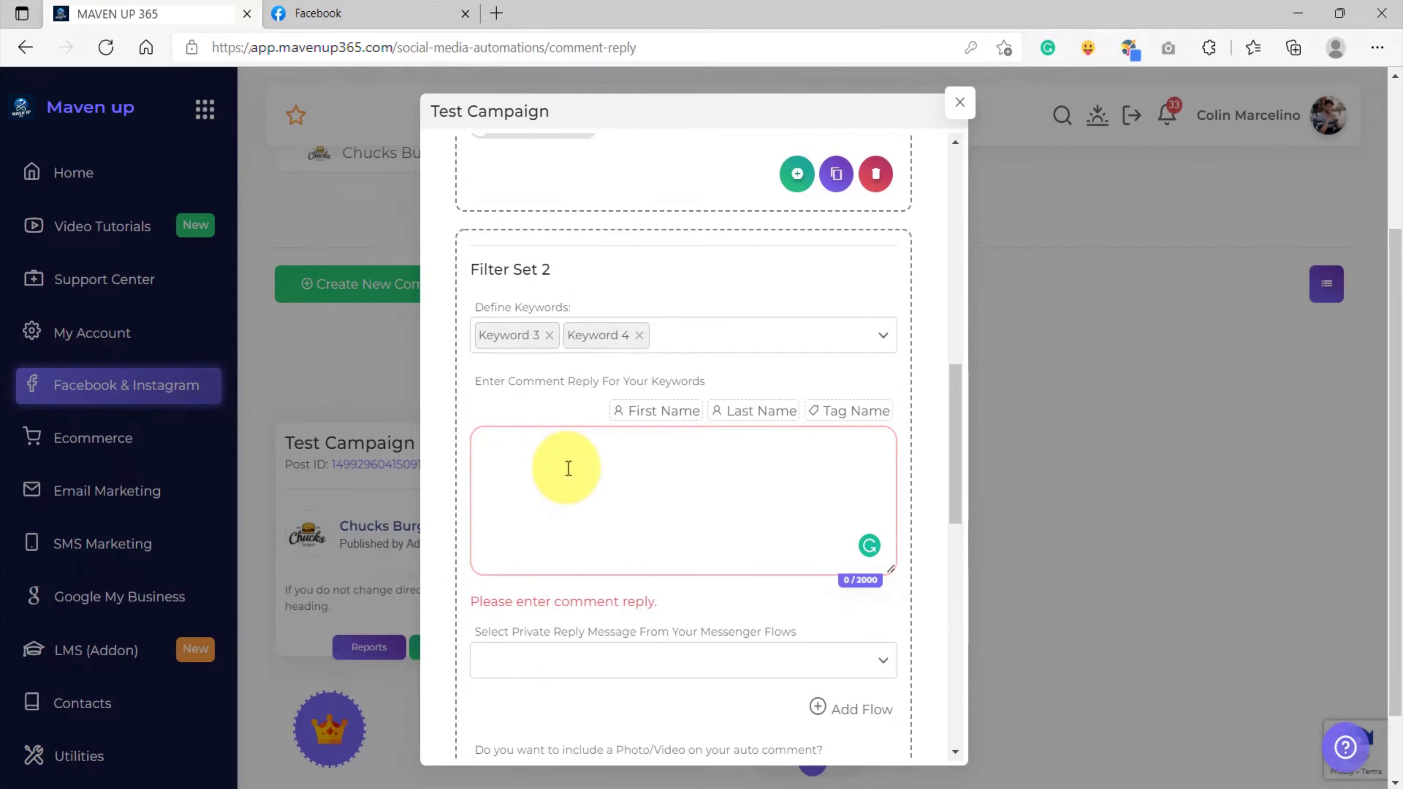
{"action": "type", "text": "Hi  #TAG_USER#,  This is from filter set 2"}
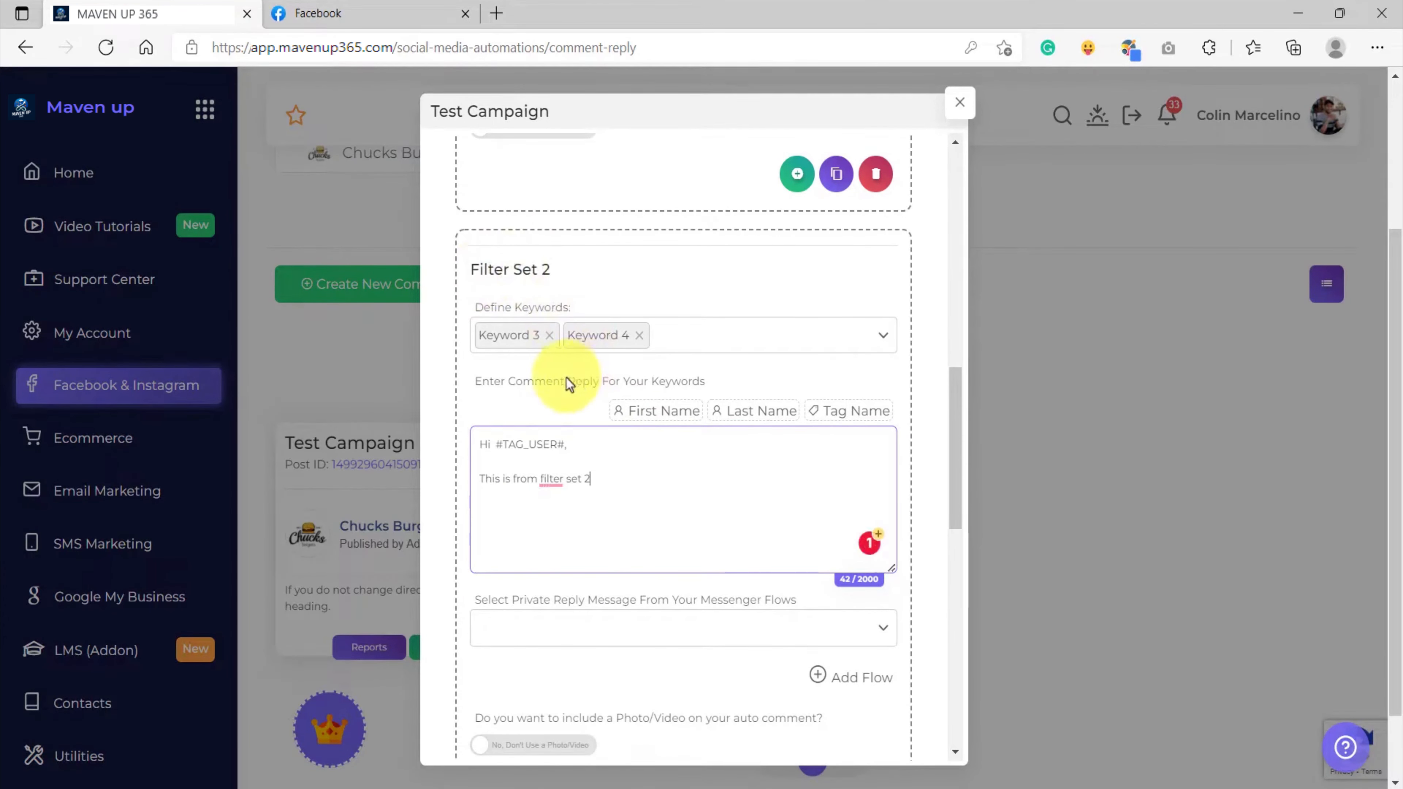
Duplicate Filter Set 2 as Filter Set 3 and review the copy
{"action": "scroll", "coordinate": [680, 466], "scroll_direction": "down", "scroll_amount": 2}
{"action": "scroll", "coordinate": [680, 467], "scroll_direction": "down", "scroll_amount": 3}
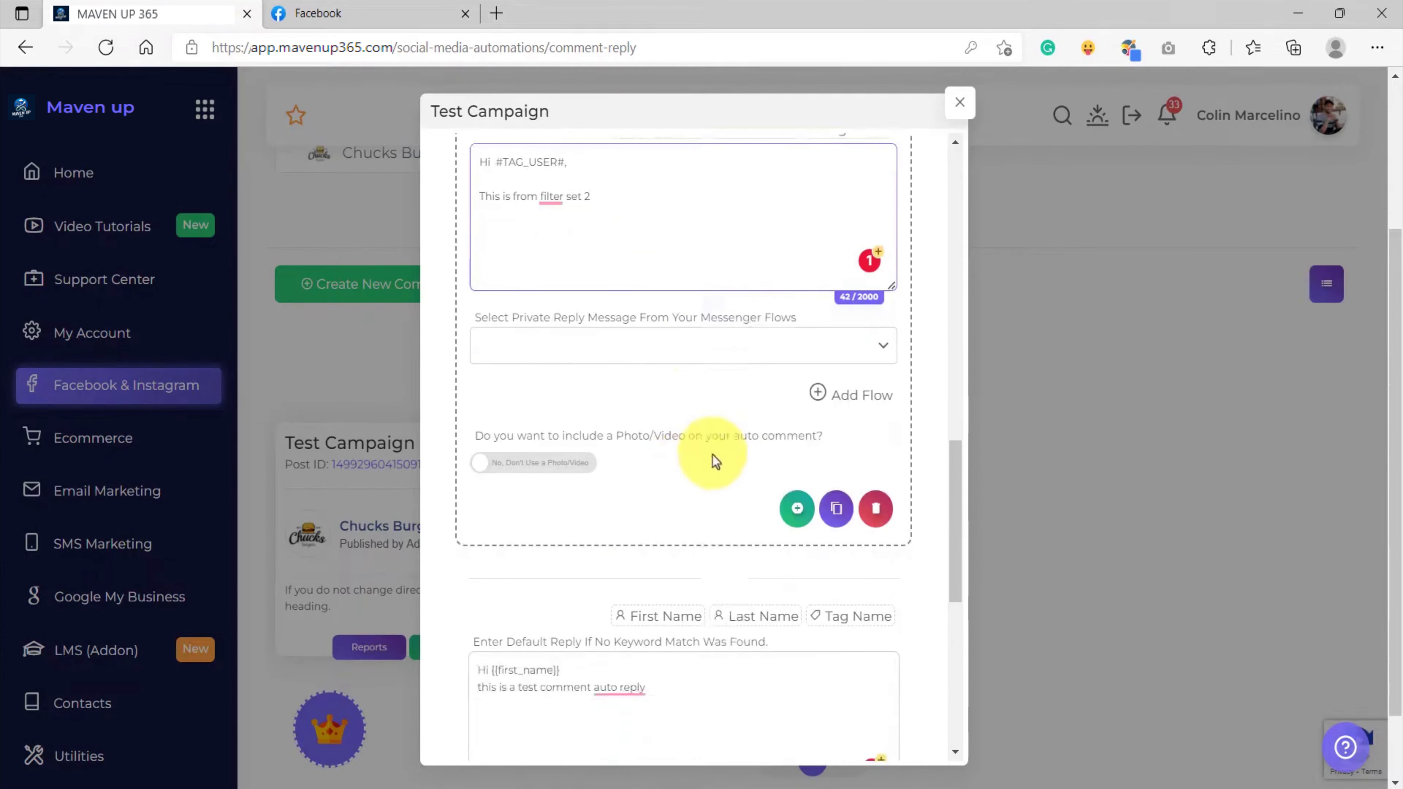
{"action": "left_click", "coordinate": [837, 507]}
{"action": "scroll", "coordinate": [604, 511], "scroll_direction": "down", "scroll_amount": 3}
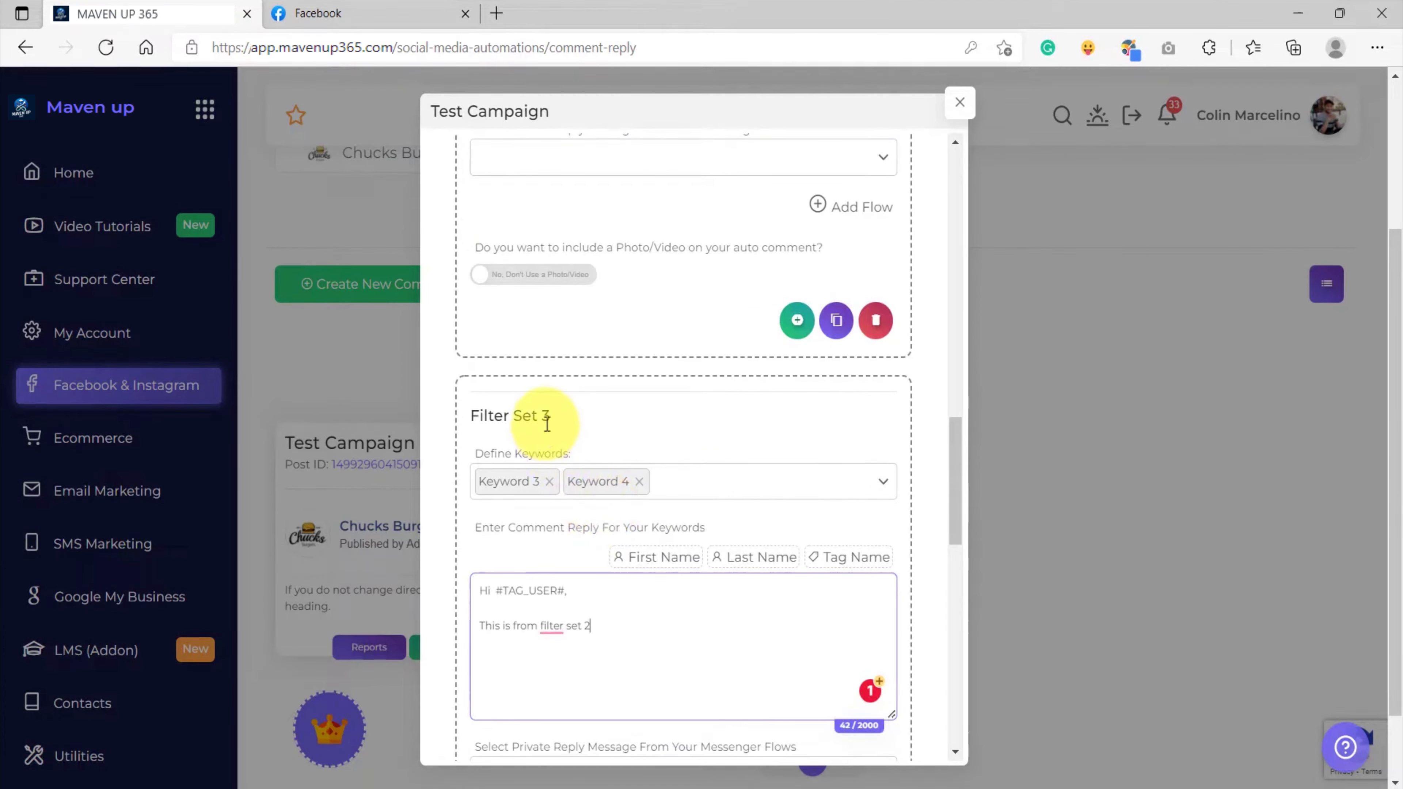
{"action": "scroll", "coordinate": [577, 509], "scroll_direction": "down", "scroll_amount": 2}
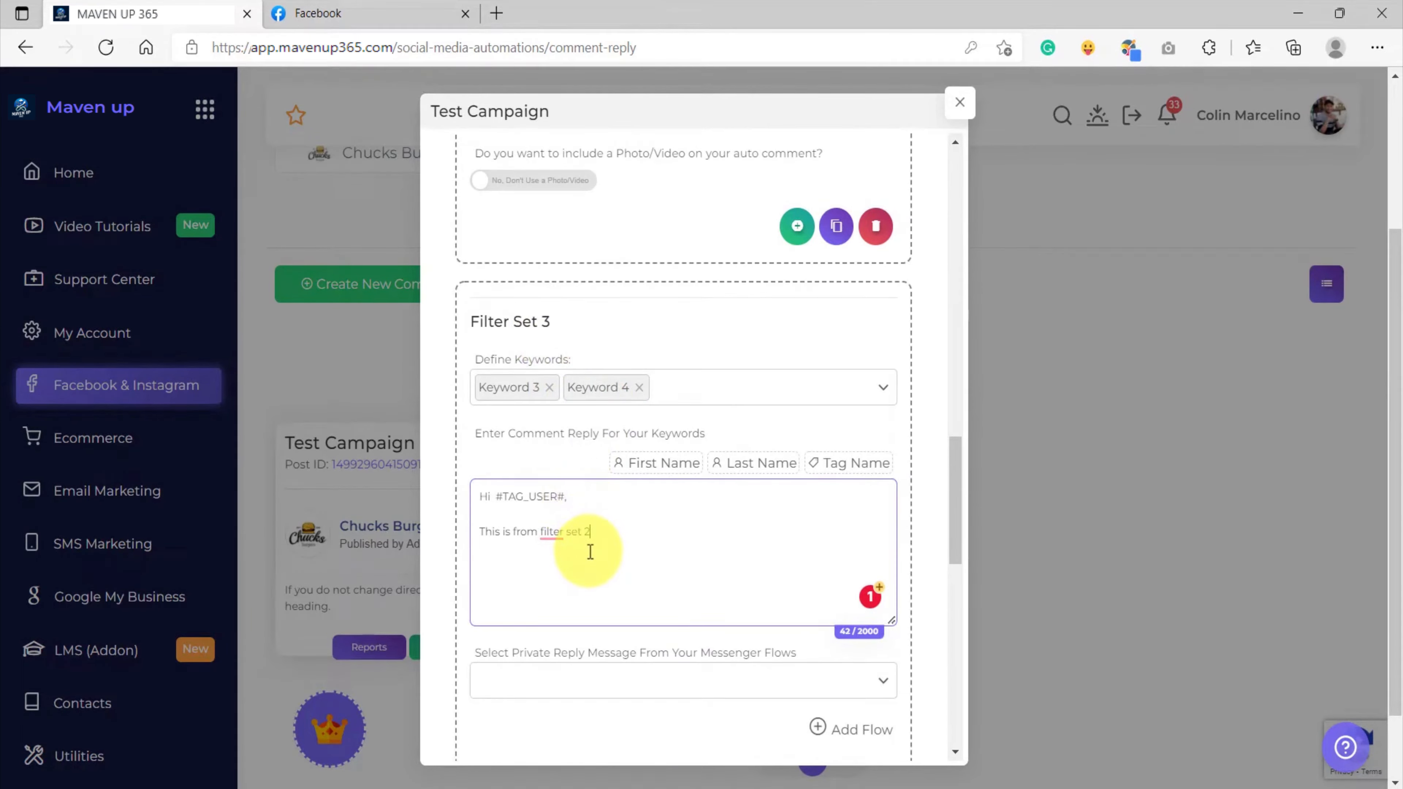
{"action": "scroll", "coordinate": [589, 552], "scroll_direction": "up", "scroll_amount": 10}
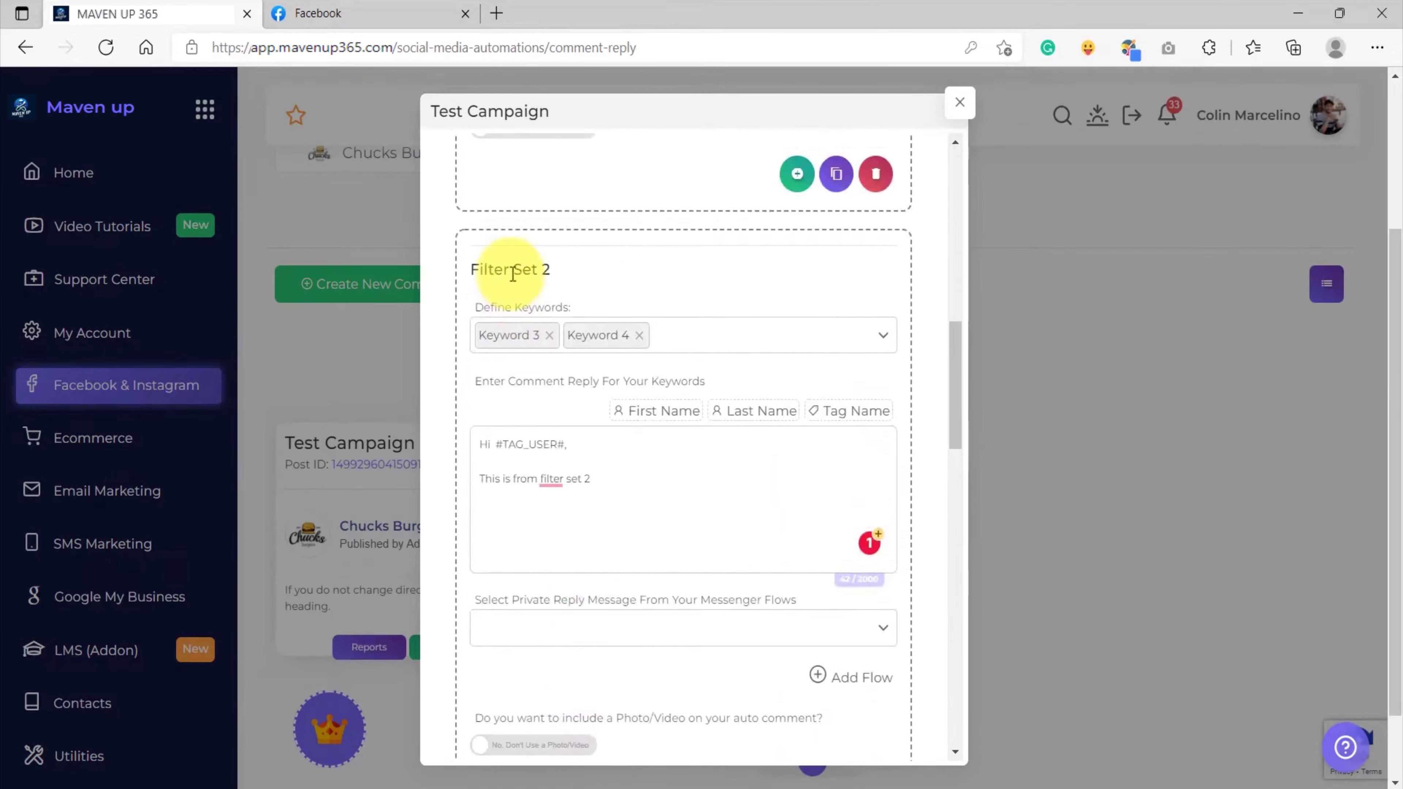
{"action": "scroll", "coordinate": [611, 504], "scroll_direction": "down", "scroll_amount": 8}
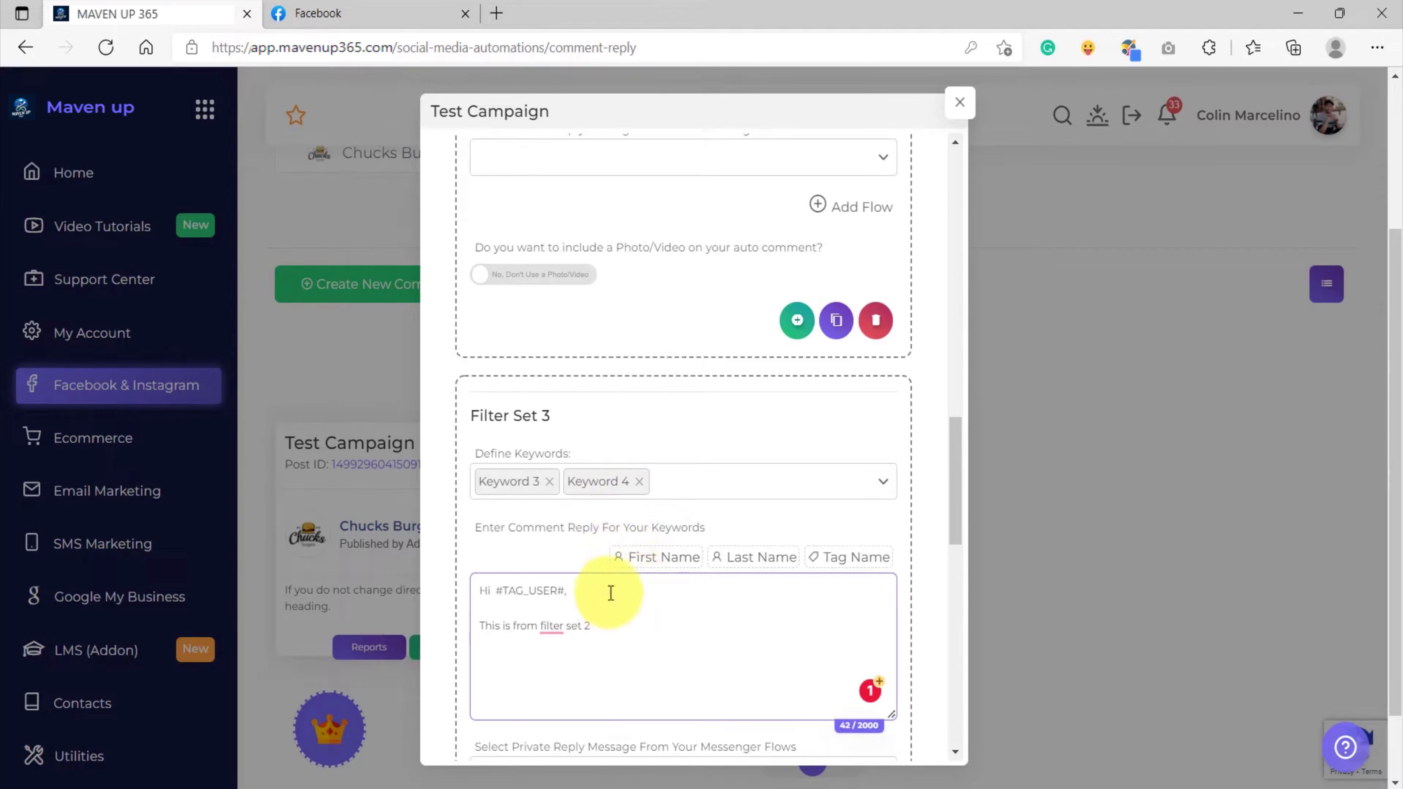
{"action": "scroll", "coordinate": [606, 573], "scroll_direction": "up", "scroll_amount": 3}
{"action": "scroll", "coordinate": [604, 567], "scroll_direction": "up", "scroll_amount": 3}
{"action": "scroll", "coordinate": [607, 398], "scroll_direction": "down", "scroll_amount": 8}
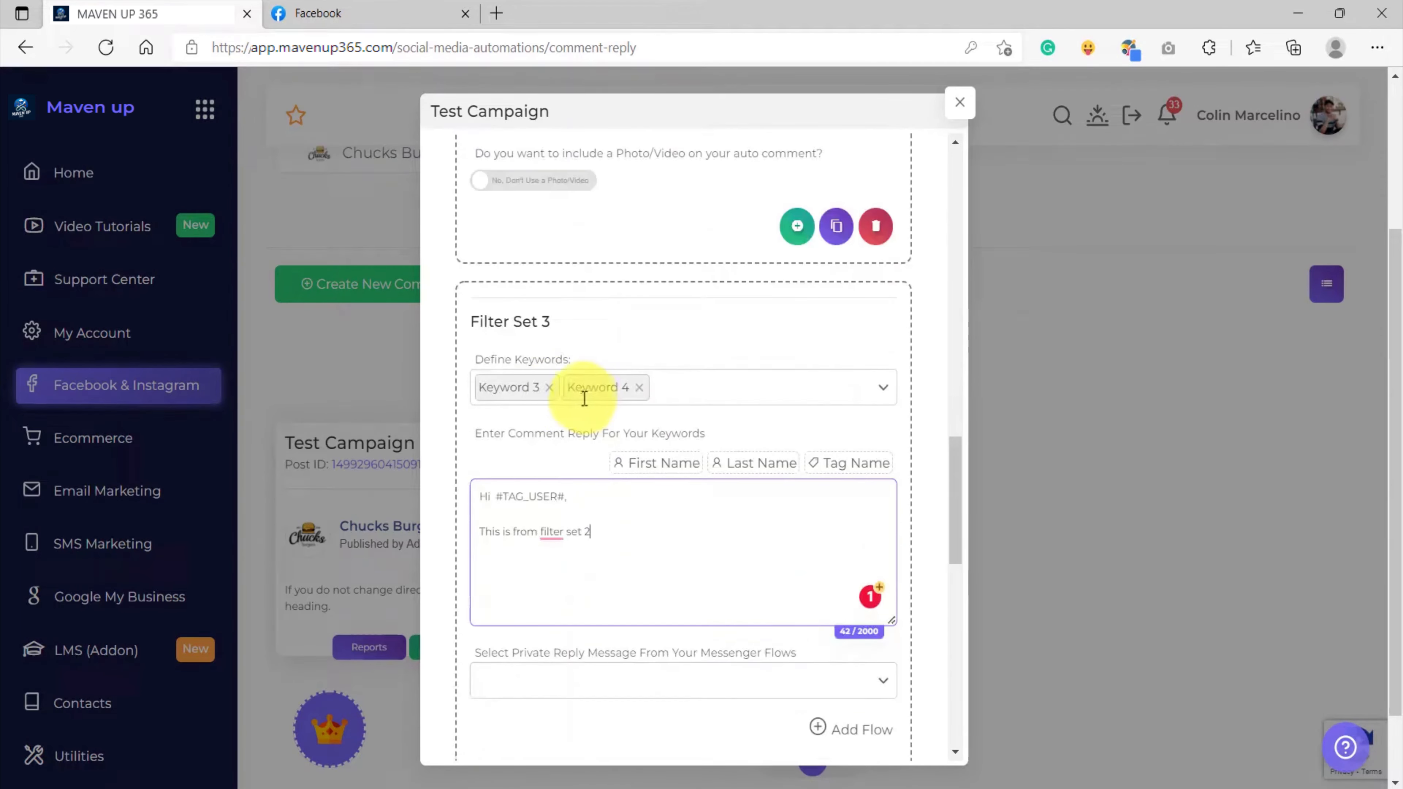
Remove Keyword 3 and Keyword 4 from Filter Set 3, dismissing the conflict warning
{"action": "left_click", "coordinate": [546, 389]}
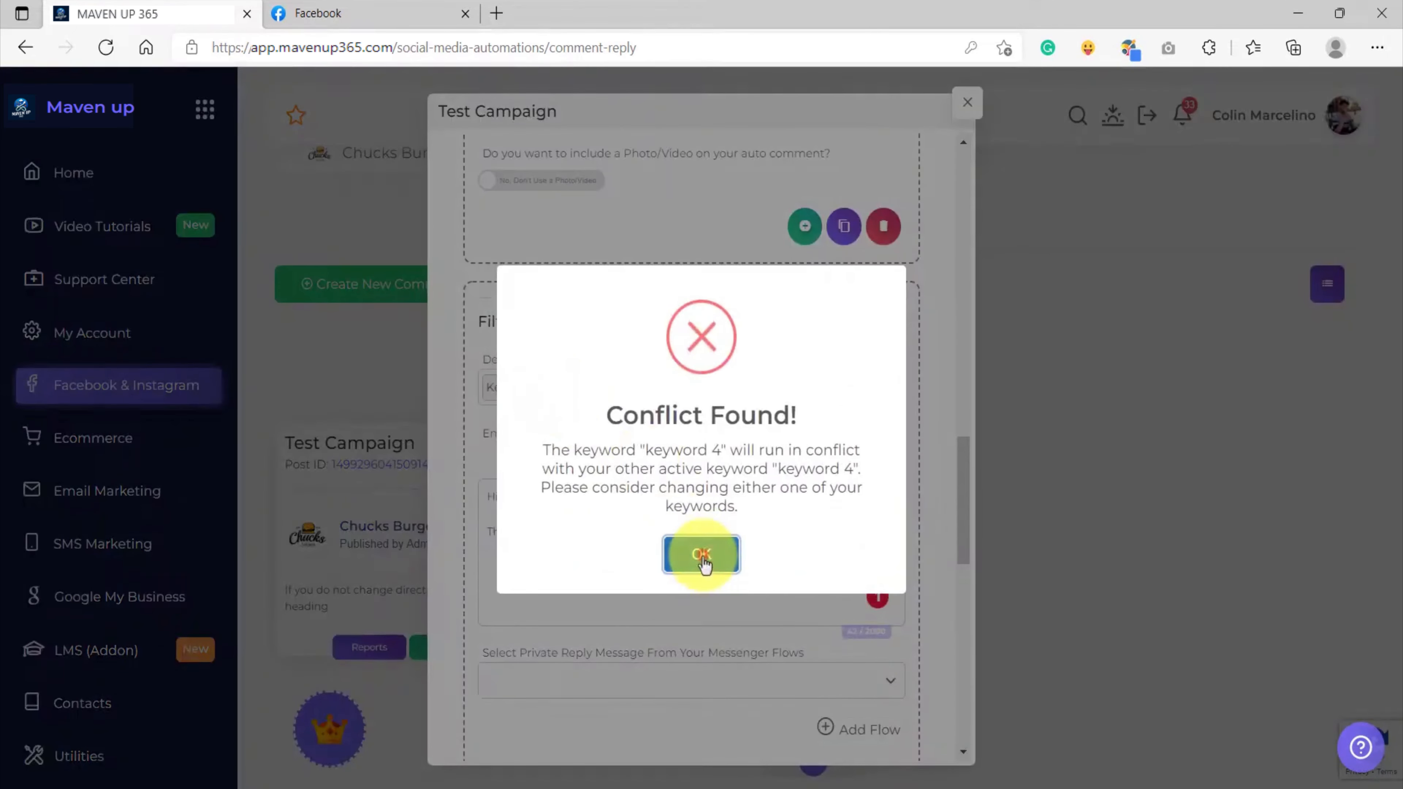
{"action": "left_click", "coordinate": [704, 554]}
{"action": "left_click", "coordinate": [551, 389]}
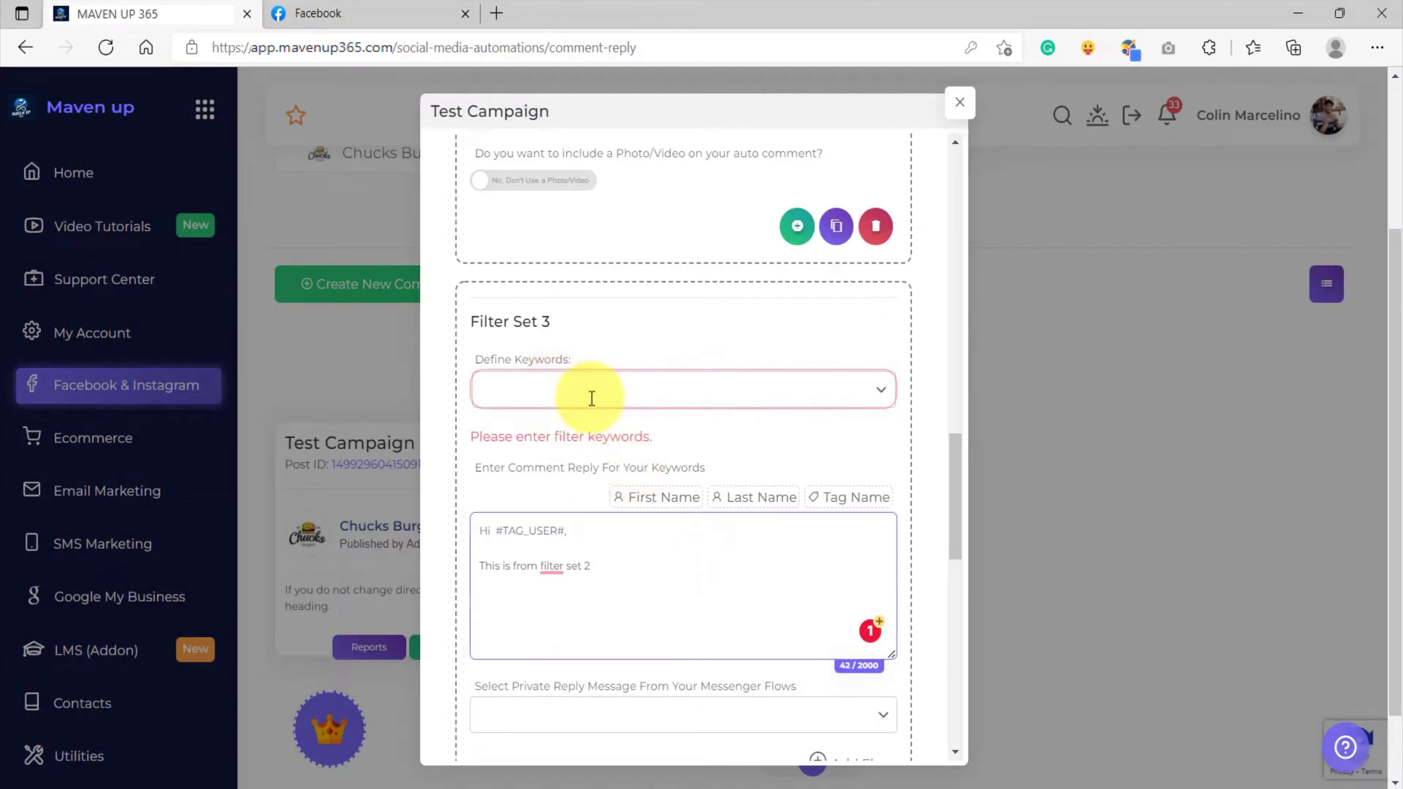
{"action": "scroll", "coordinate": [591, 398], "scroll_direction": "up", "scroll_amount": 10}
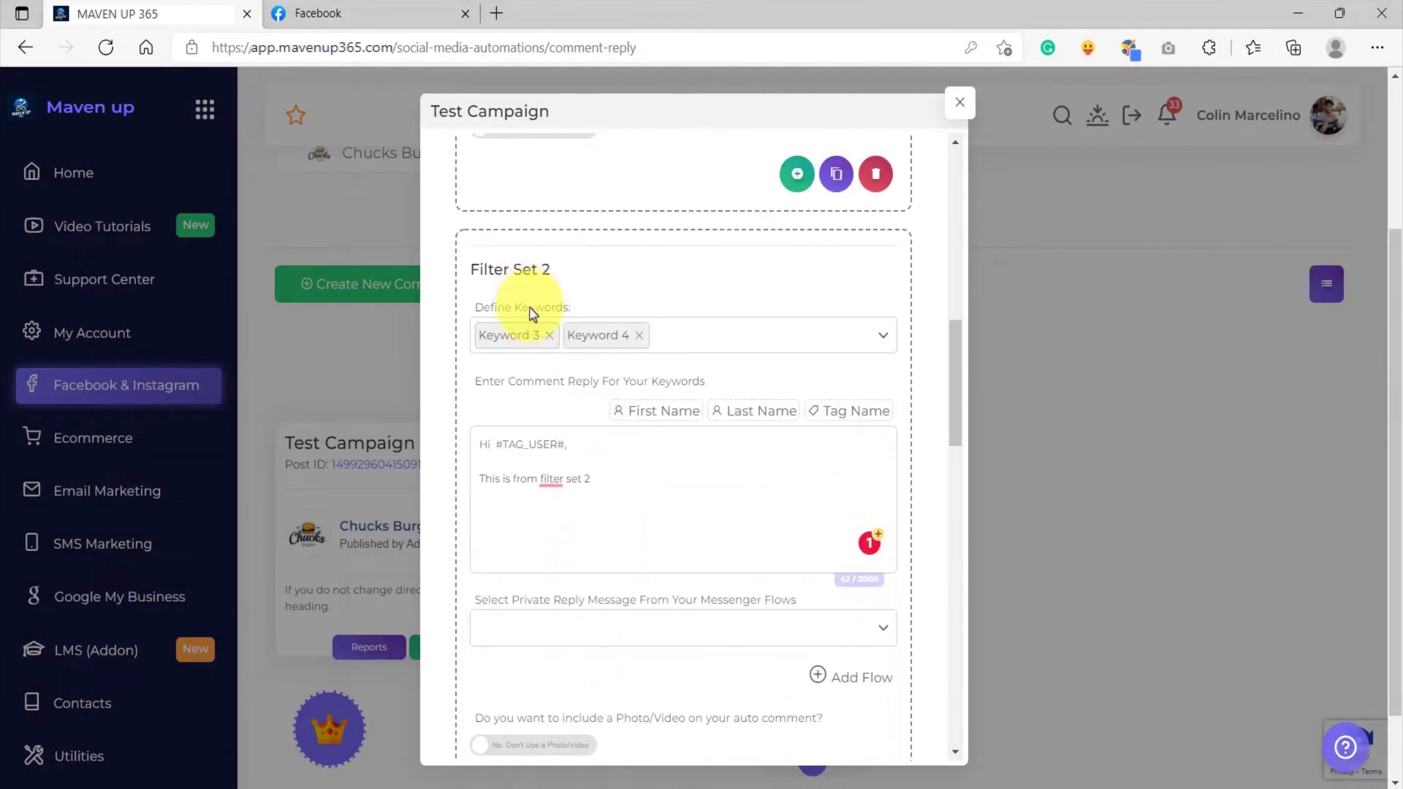
{"action": "scroll", "coordinate": [529, 308], "scroll_direction": "up", "scroll_amount": 6}
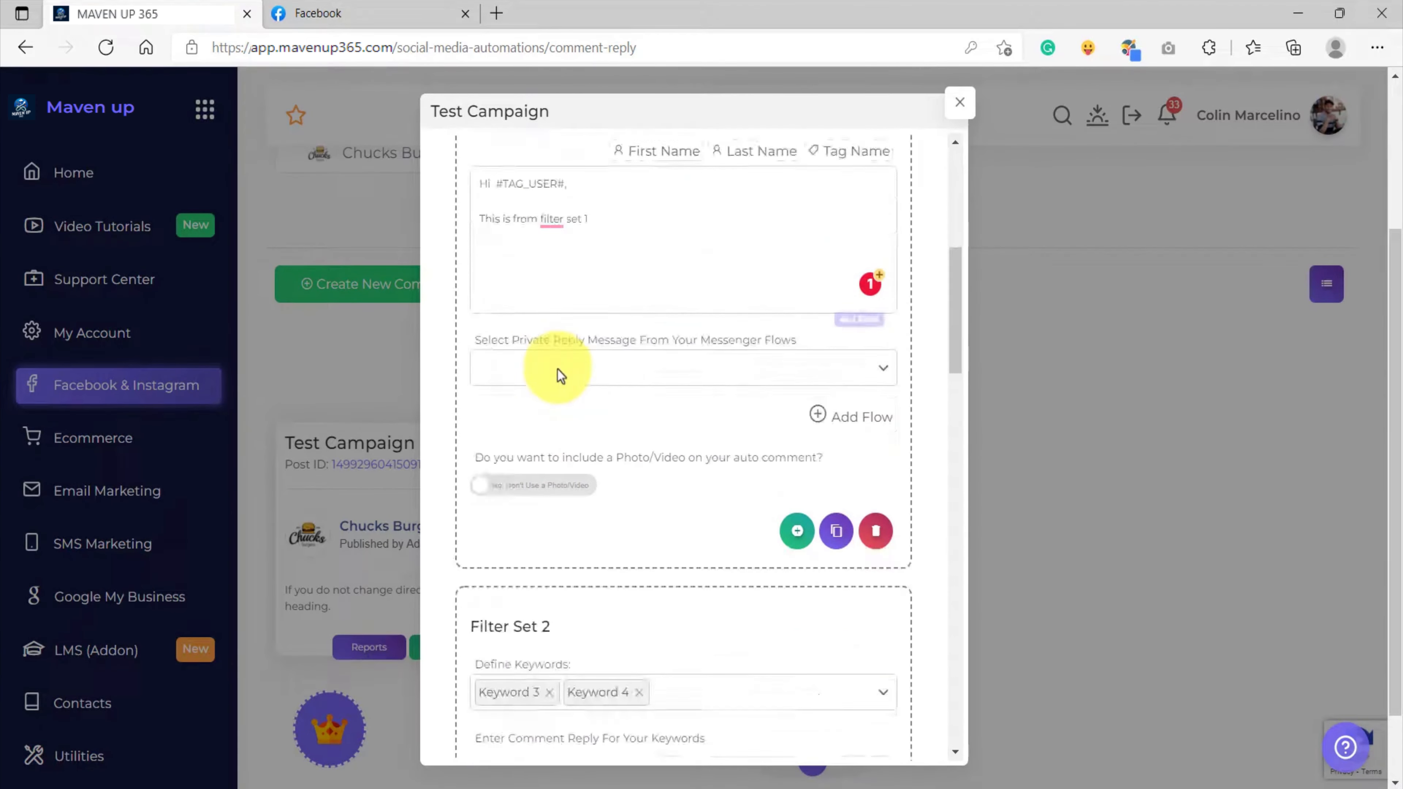
{"action": "scroll", "coordinate": [558, 370], "scroll_direction": "down", "scroll_amount": 10}
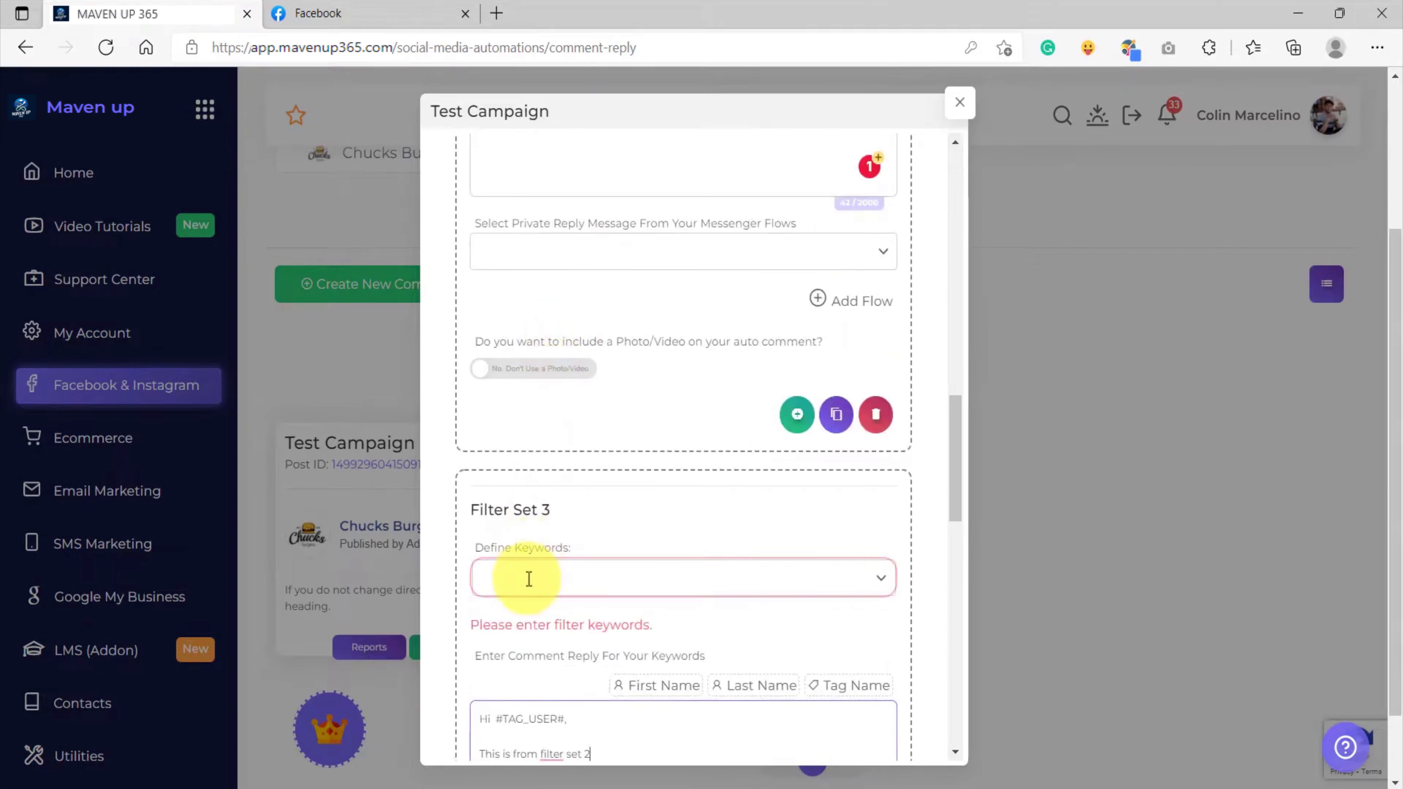
{"action": "scroll", "coordinate": [529, 579], "scroll_direction": "down", "scroll_amount": 3}
Add Keyword 5 and Keyword 6 to Filter Set 3's keywords
{"action": "left_click", "coordinate": [550, 393]}
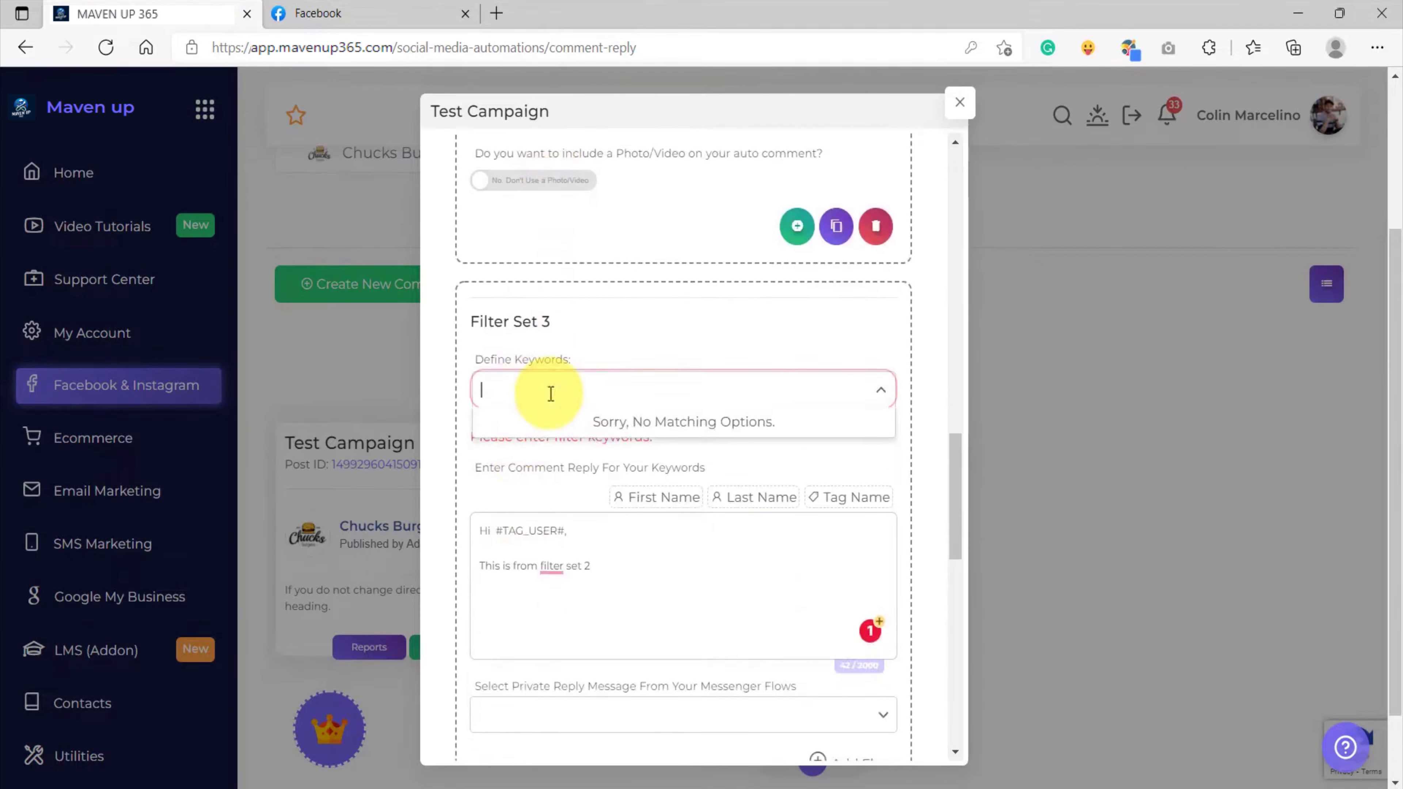
{"action": "type", "text": "keyword 5"}
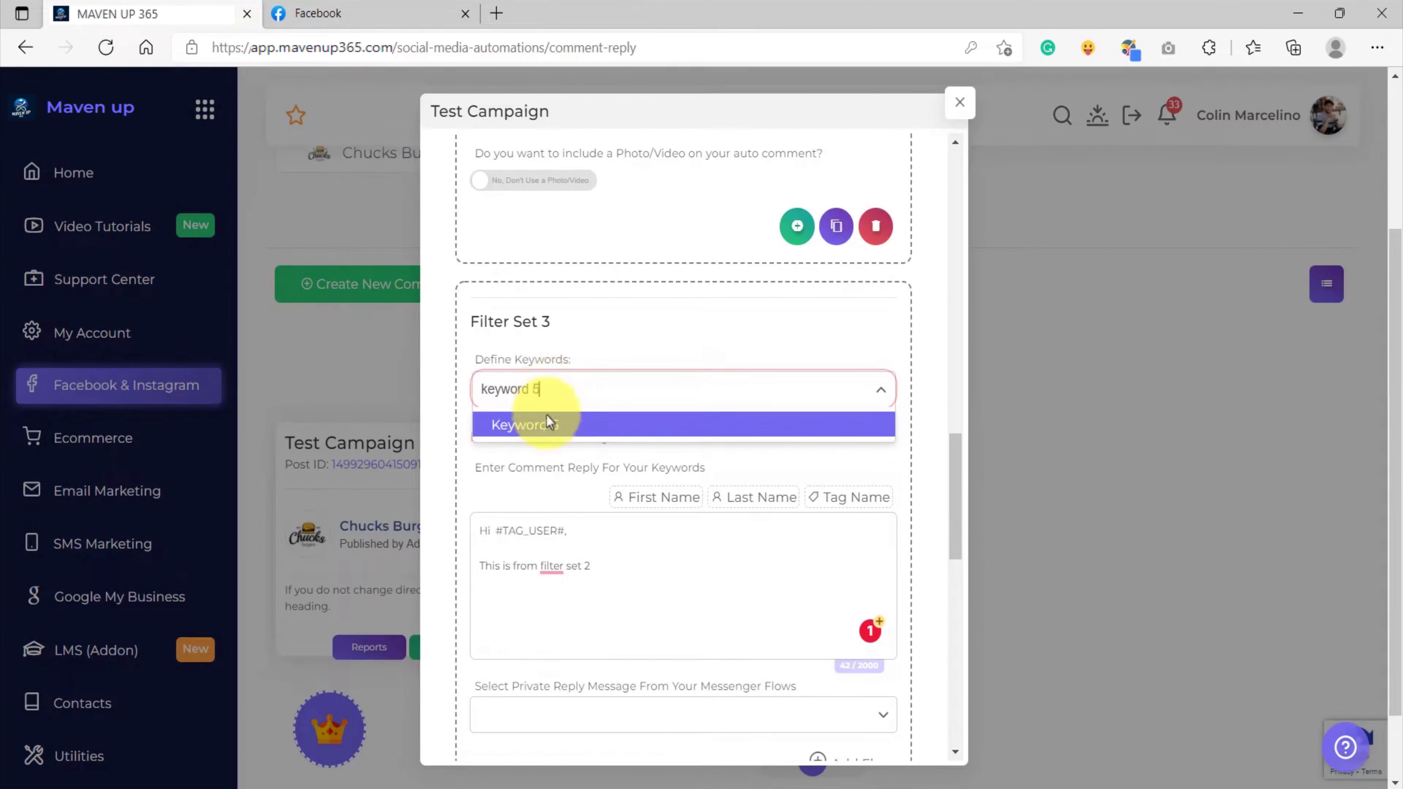
{"action": "left_click", "coordinate": [547, 422]}
{"action": "type", "text": "keyword 6"}
{"action": "key", "text": "Return"}
{"action": "scroll", "coordinate": [600, 481], "scroll_direction": "up", "scroll_amount": 2}
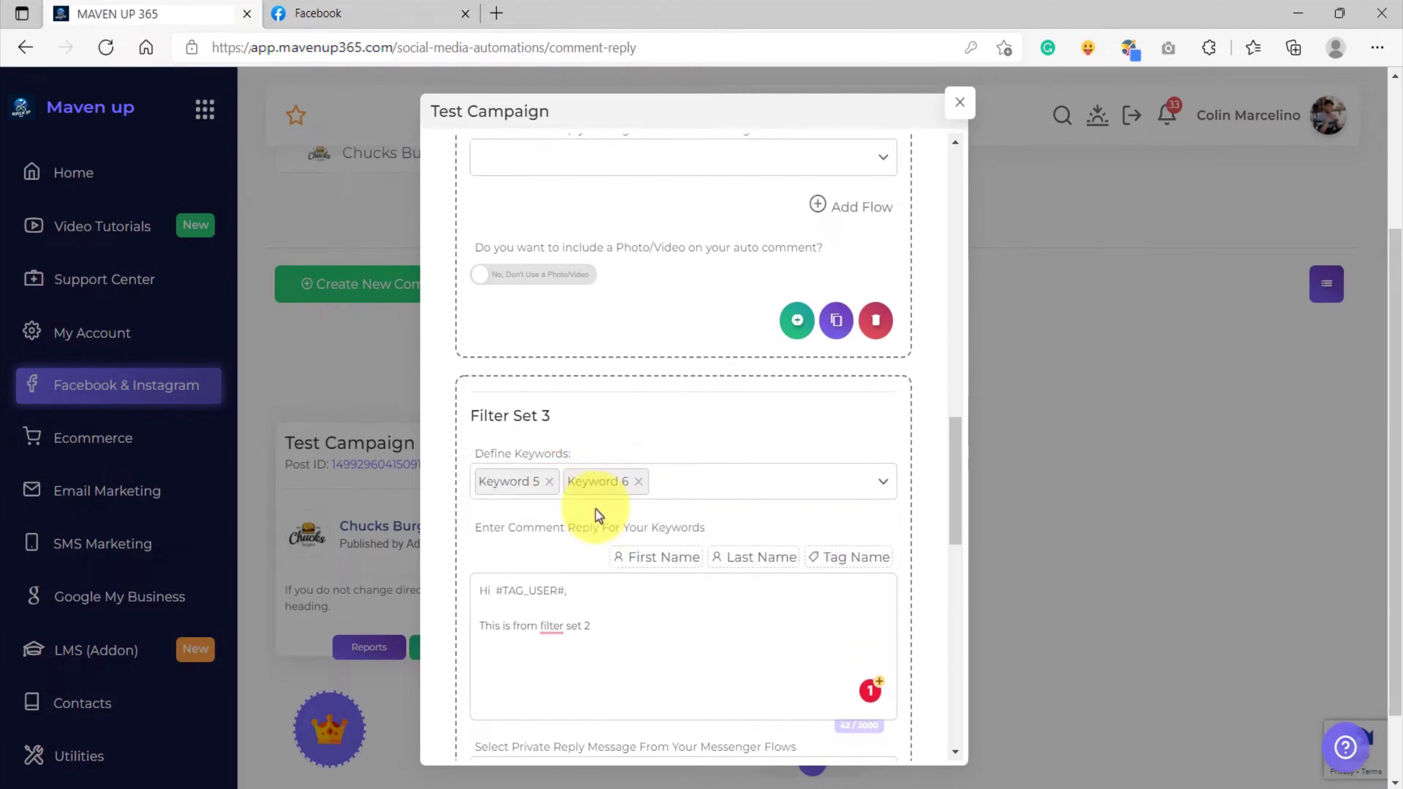
{"action": "scroll", "coordinate": [593, 522], "scroll_direction": "up", "scroll_amount": 20}
{"action": "scroll", "coordinate": [526, 397], "scroll_direction": "down", "scroll_amount": 2}
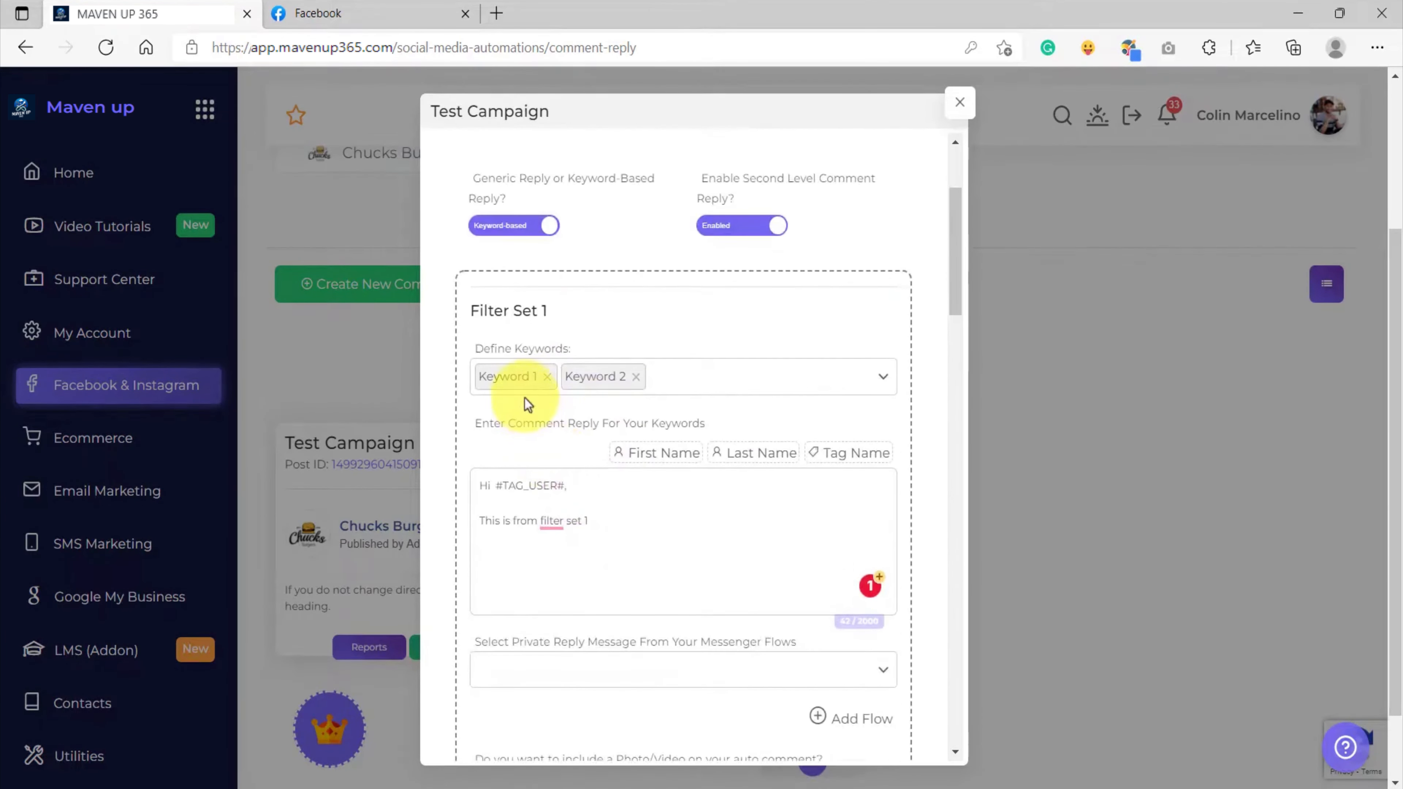
{"action": "scroll", "coordinate": [638, 406], "scroll_direction": "down", "scroll_amount": 12}
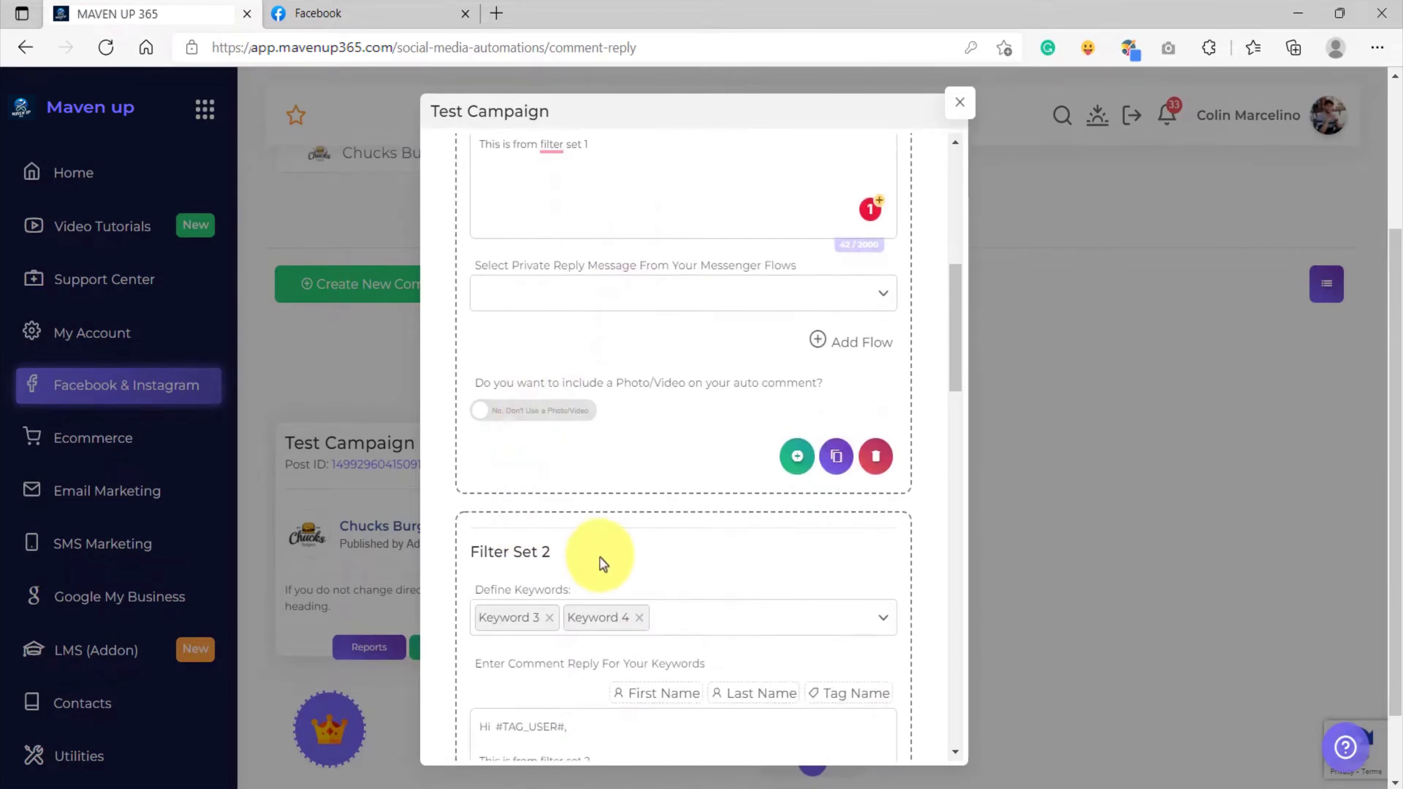
{"action": "scroll", "coordinate": [592, 543], "scroll_direction": "down", "scroll_amount": 8}
Change Filter Set 3's reply to 'filter set 3' and save the campaign
{"action": "left_click", "coordinate": [606, 534]}
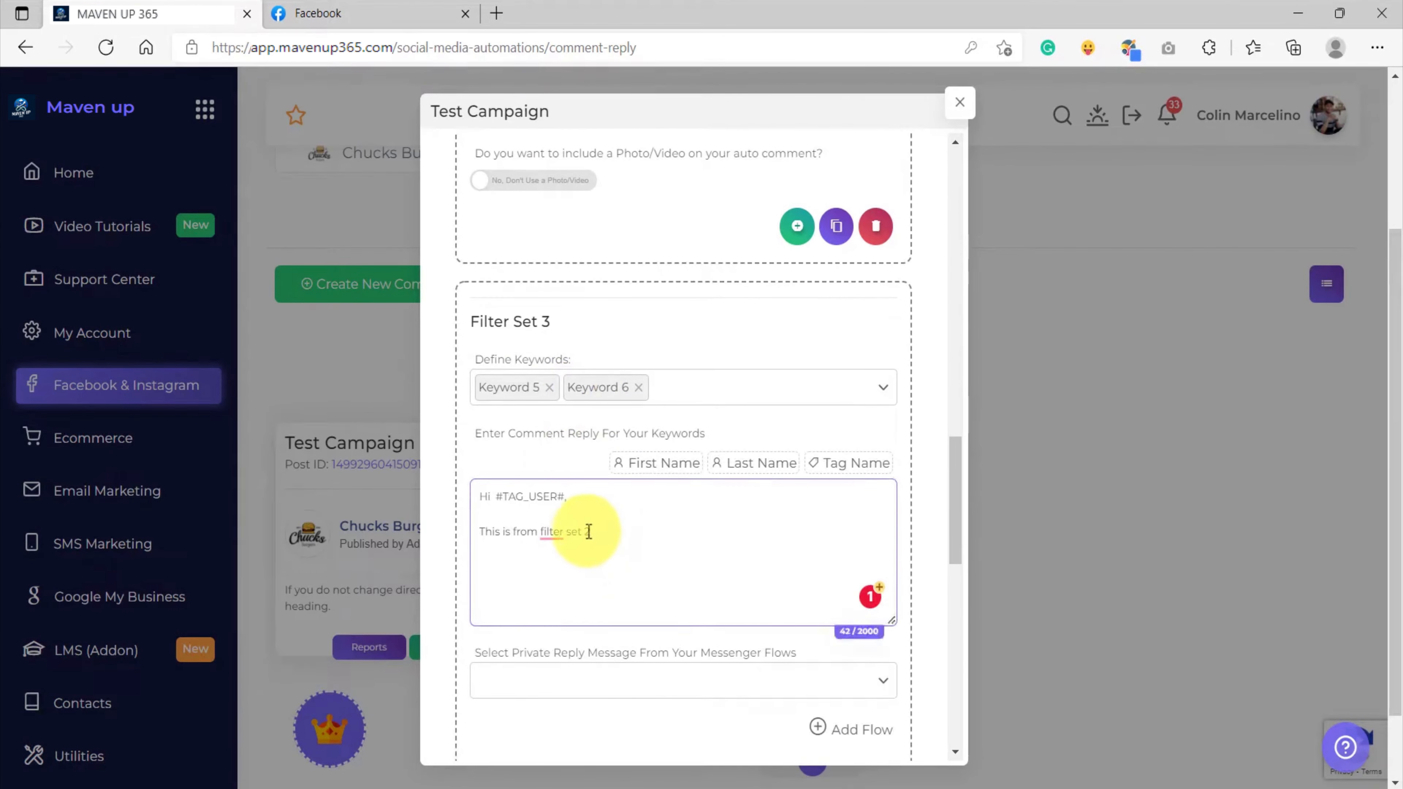
{"action": "left_click_drag", "start_coordinate": [585, 534], "coordinate": [639, 537]}
{"action": "type", "text": "3"}
{"action": "scroll", "coordinate": [593, 556], "scroll_direction": "down", "scroll_amount": 10}
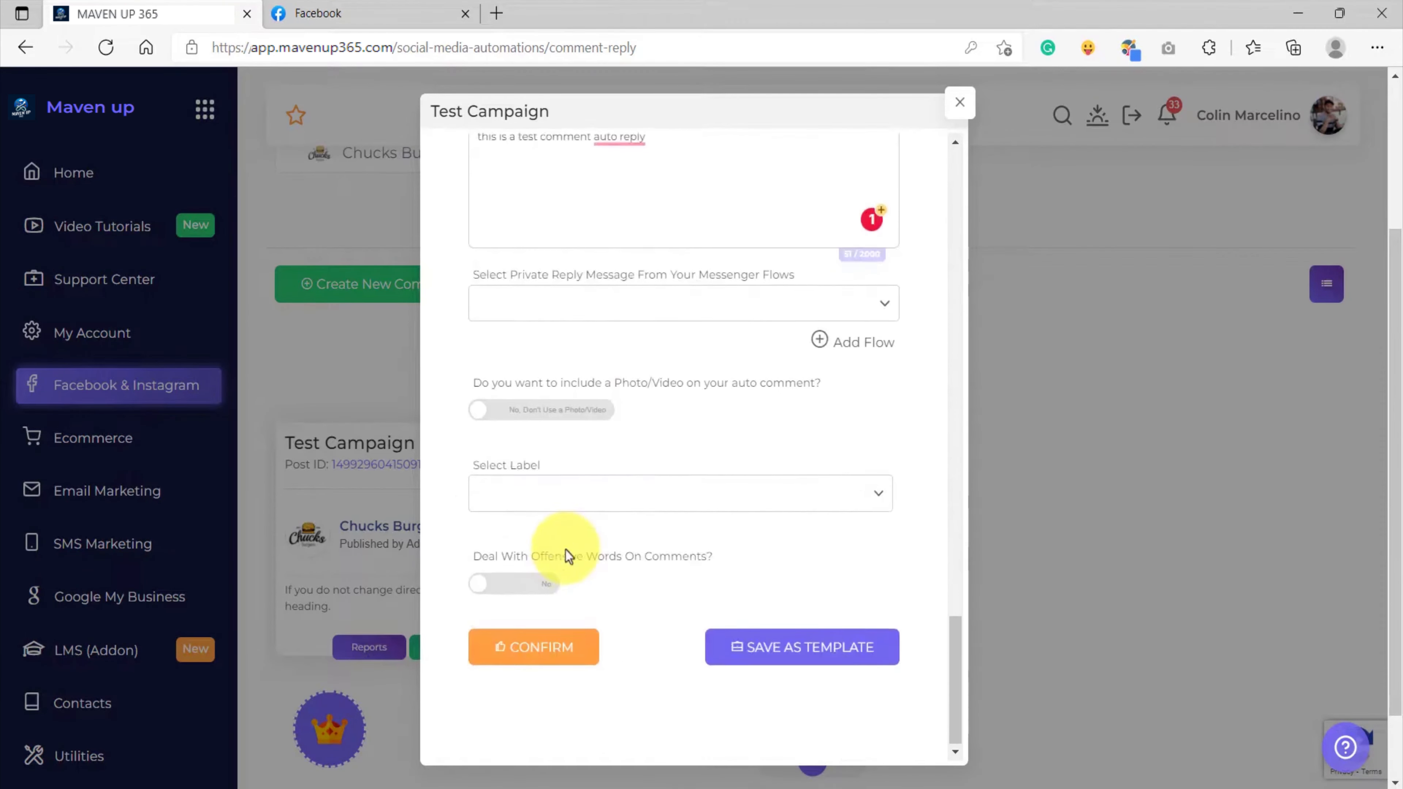
{"action": "left_click", "coordinate": [529, 646]}
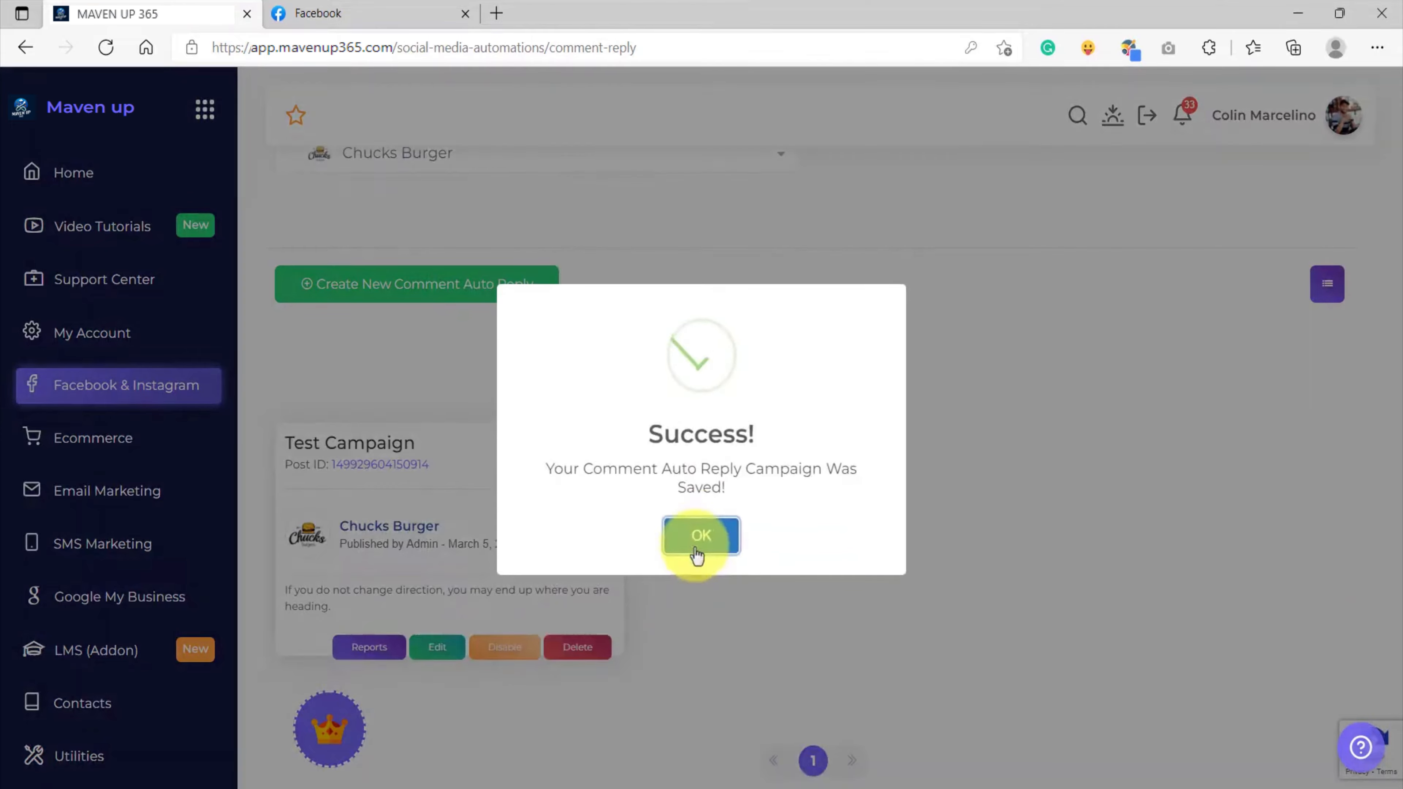
{"action": "left_click", "coordinate": [702, 529]}
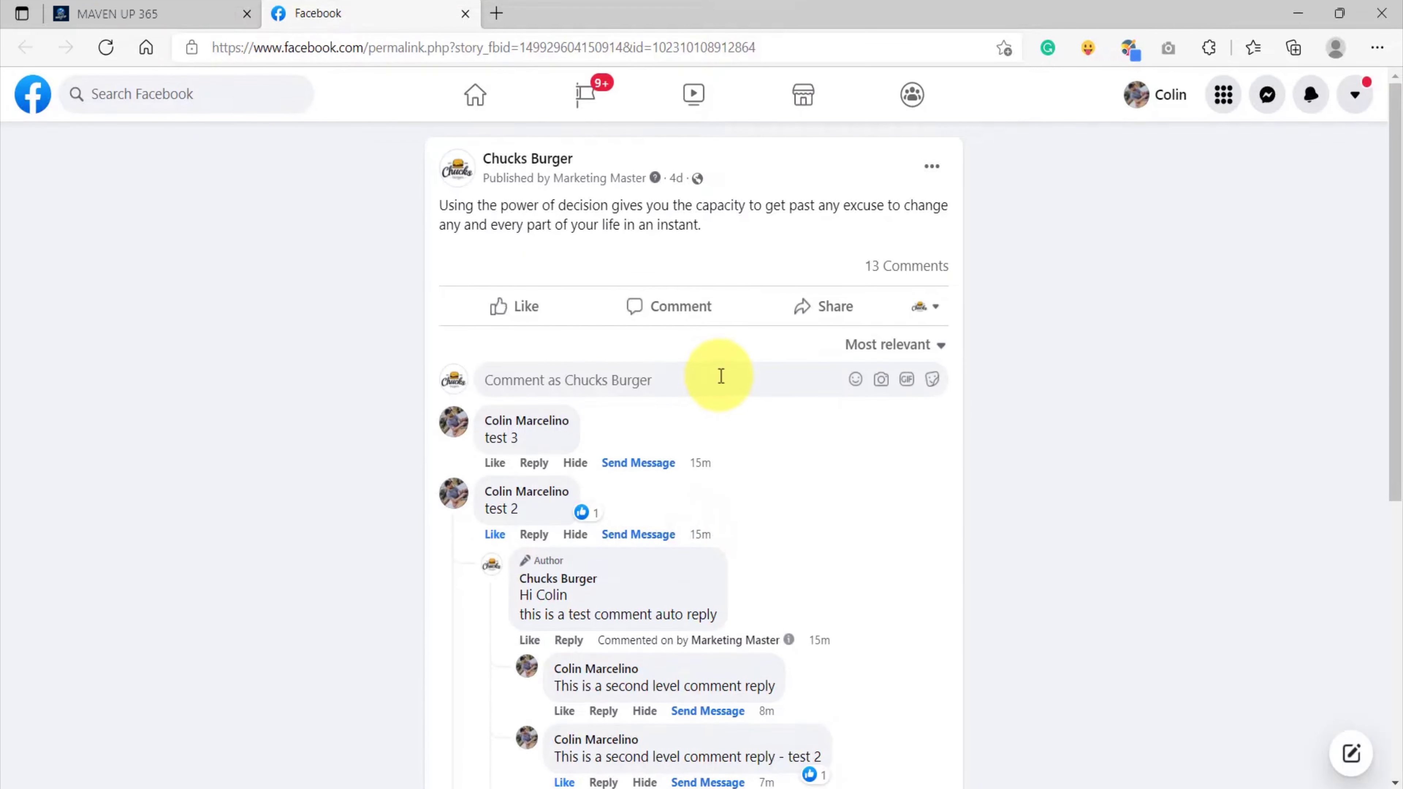
Comment 'keyword 1' as your personal profile and check the 'This is from filter set 1' reply
{"action": "left_click", "coordinate": [927, 310]}
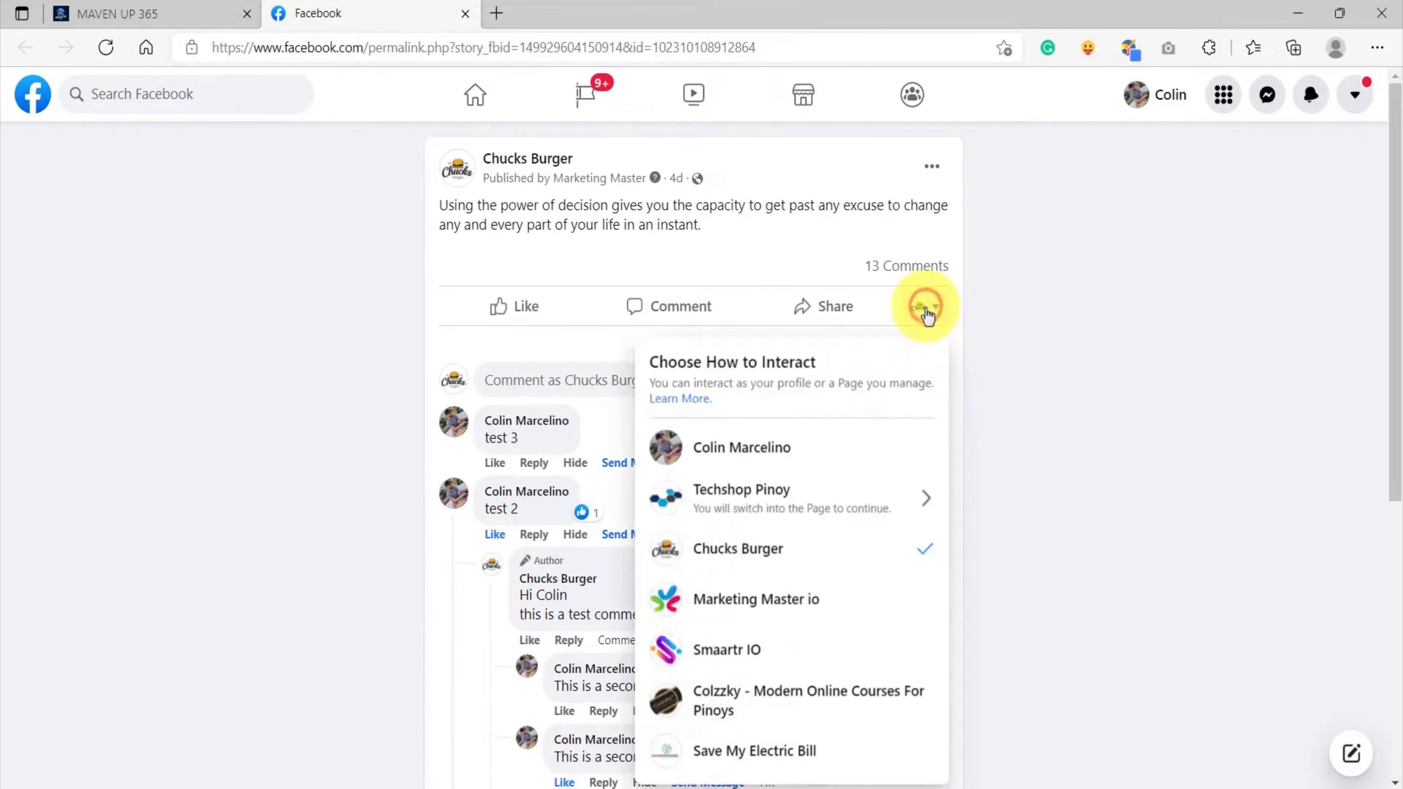
{"action": "left_click", "coordinate": [773, 448]}
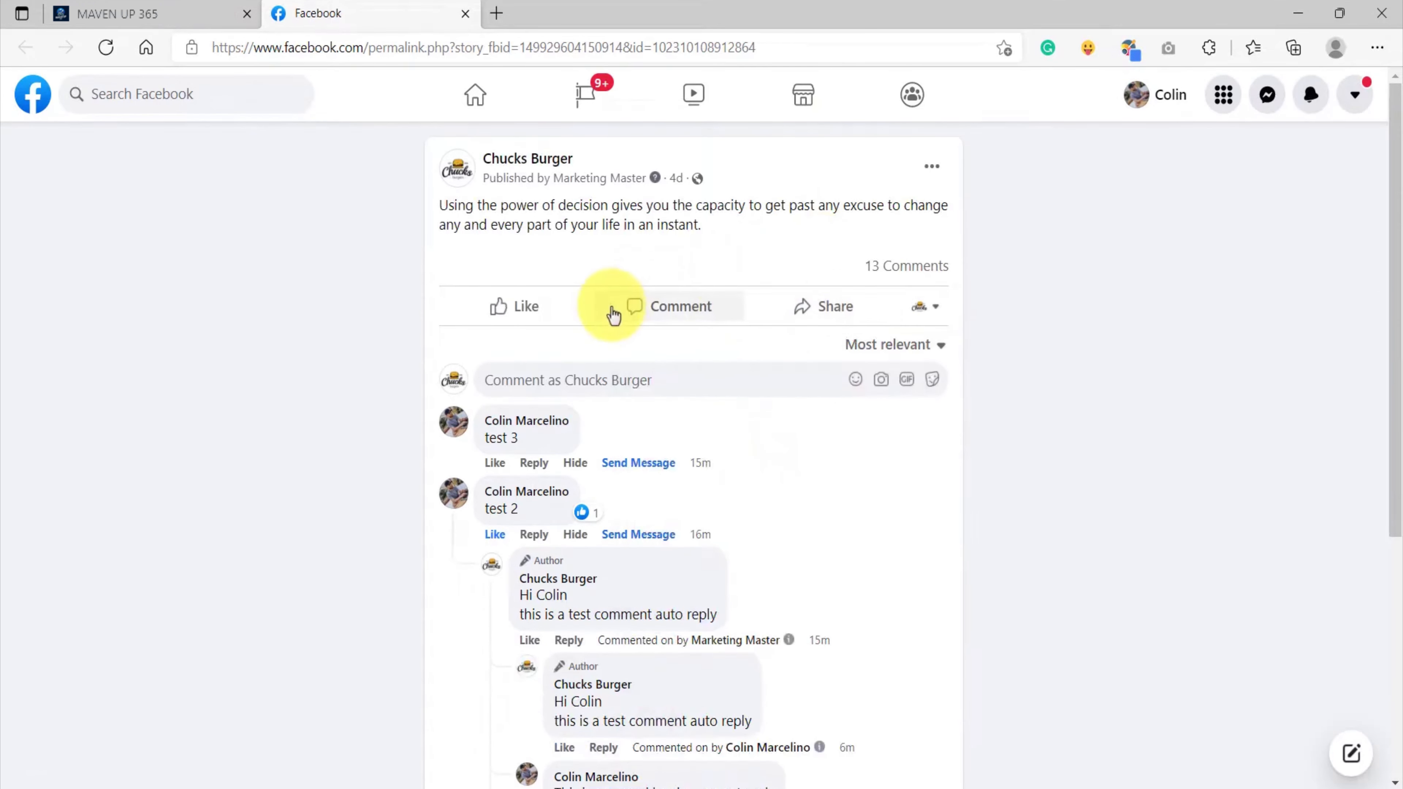
{"action": "left_click", "coordinate": [628, 374]}
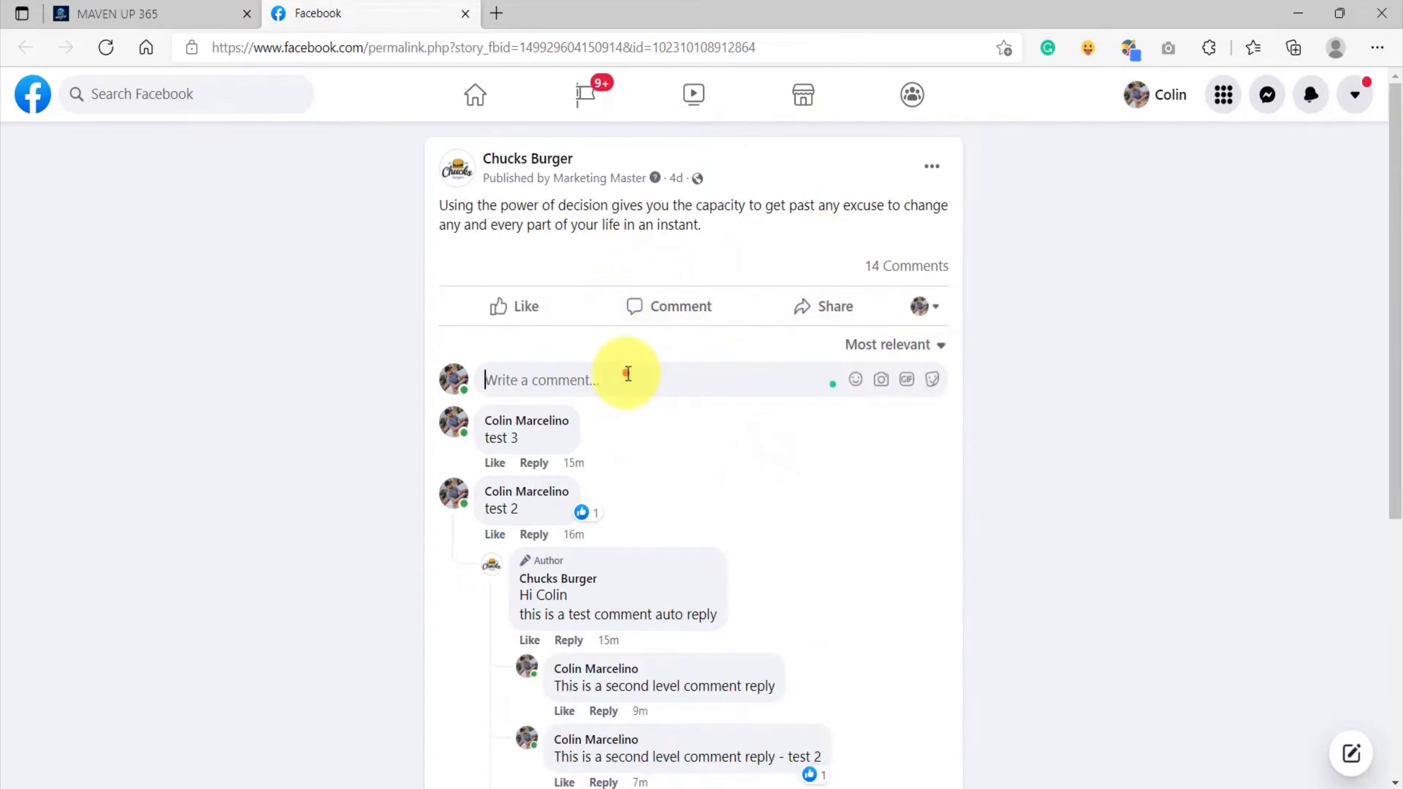
{"action": "type", "text": "keyword 1"}
{"action": "key", "text": "Return"}
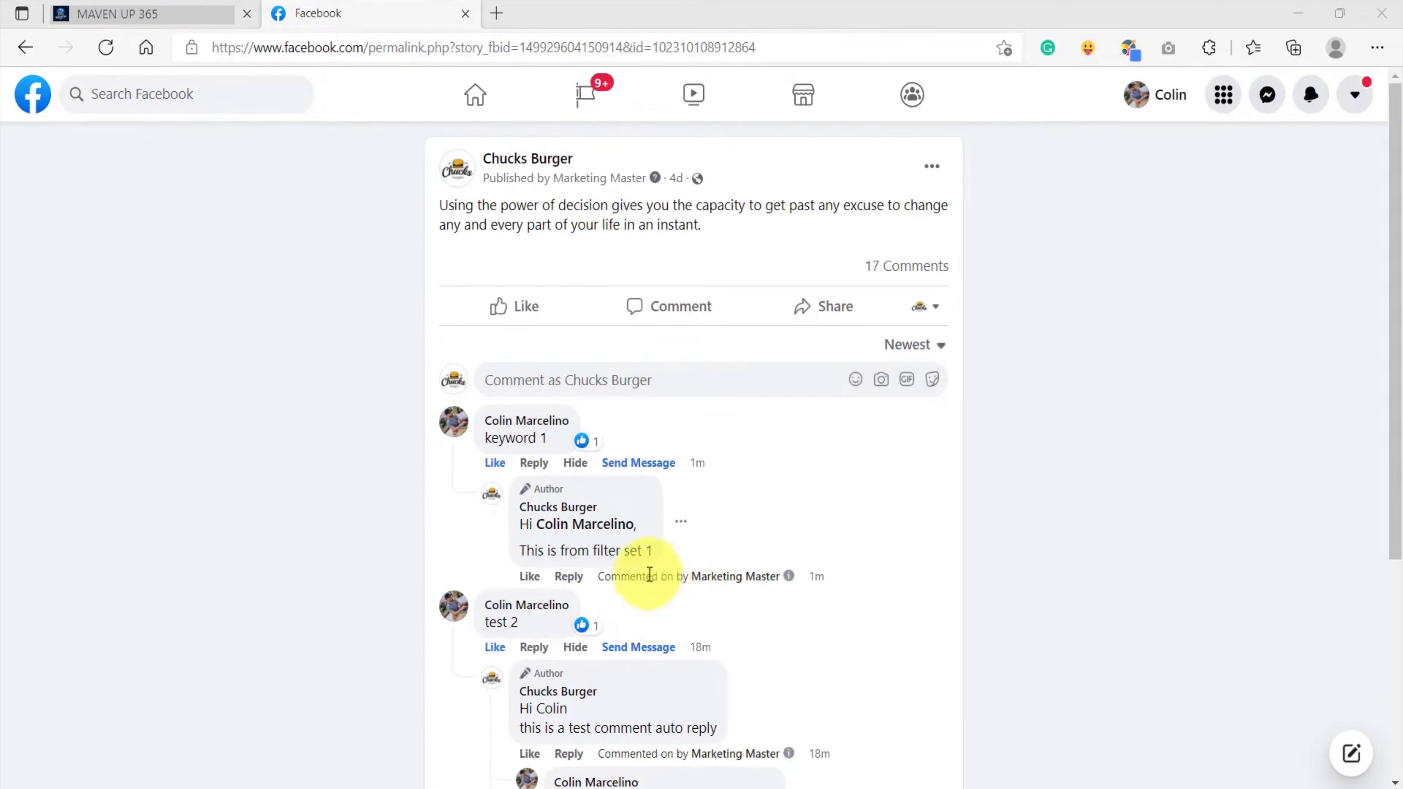
{"action": "left_click_drag", "start_coordinate": [551, 442], "coordinate": [487, 440]}
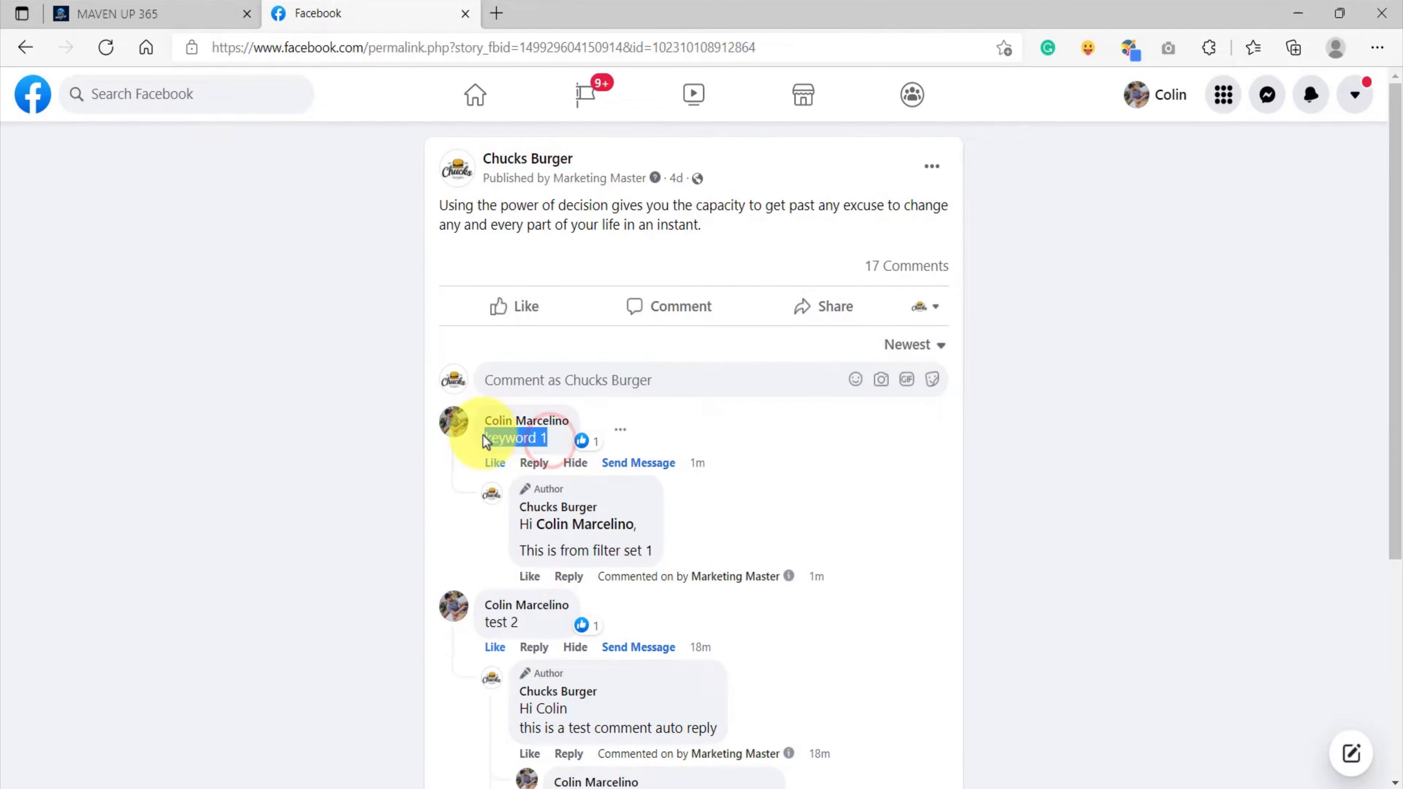
{"action": "left_click_drag", "start_coordinate": [519, 551], "coordinate": [650, 550]}
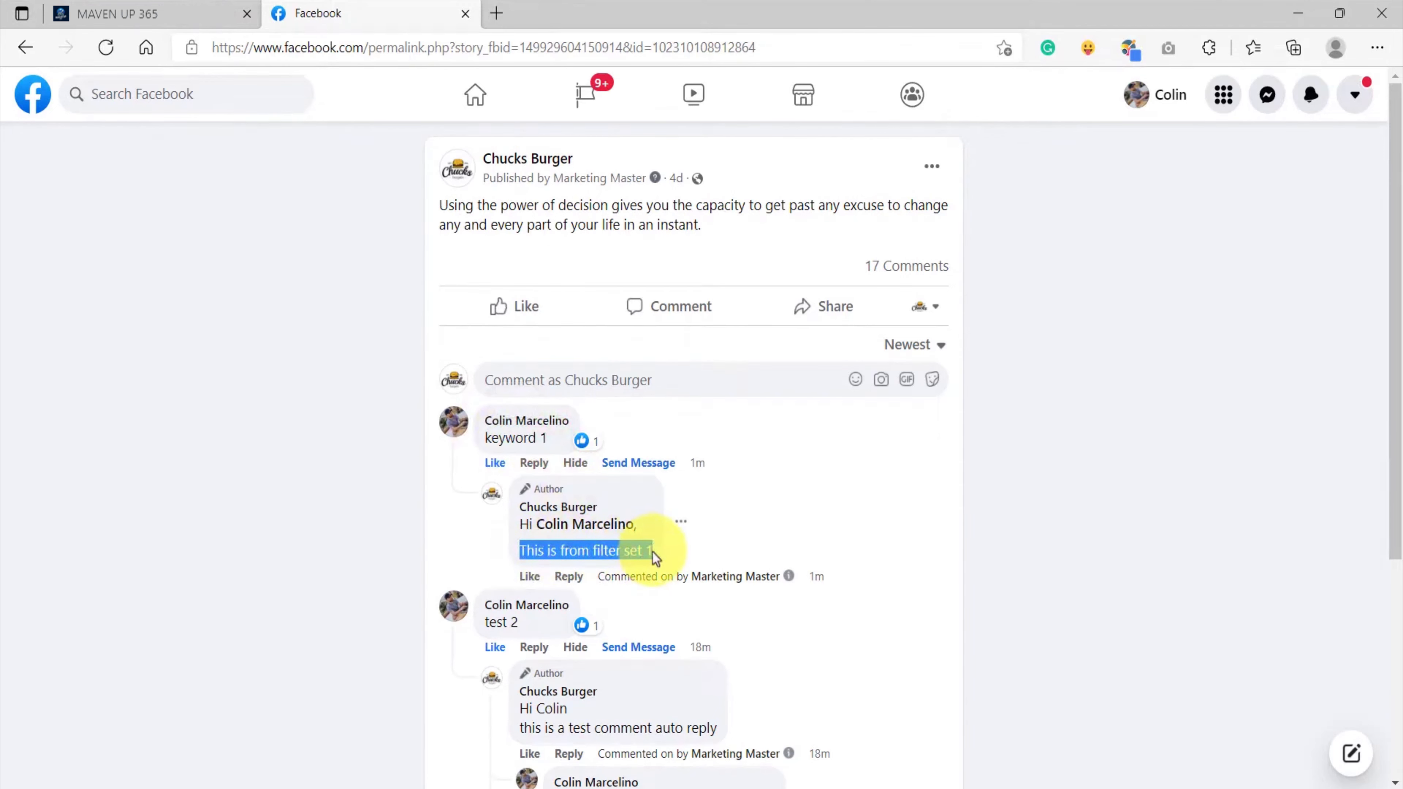
Reopen the Test Campaign and inspect Filter Set 1's reply and its #TAG_USER# placeholder
{"action": "left_click", "coordinate": [169, 15]}
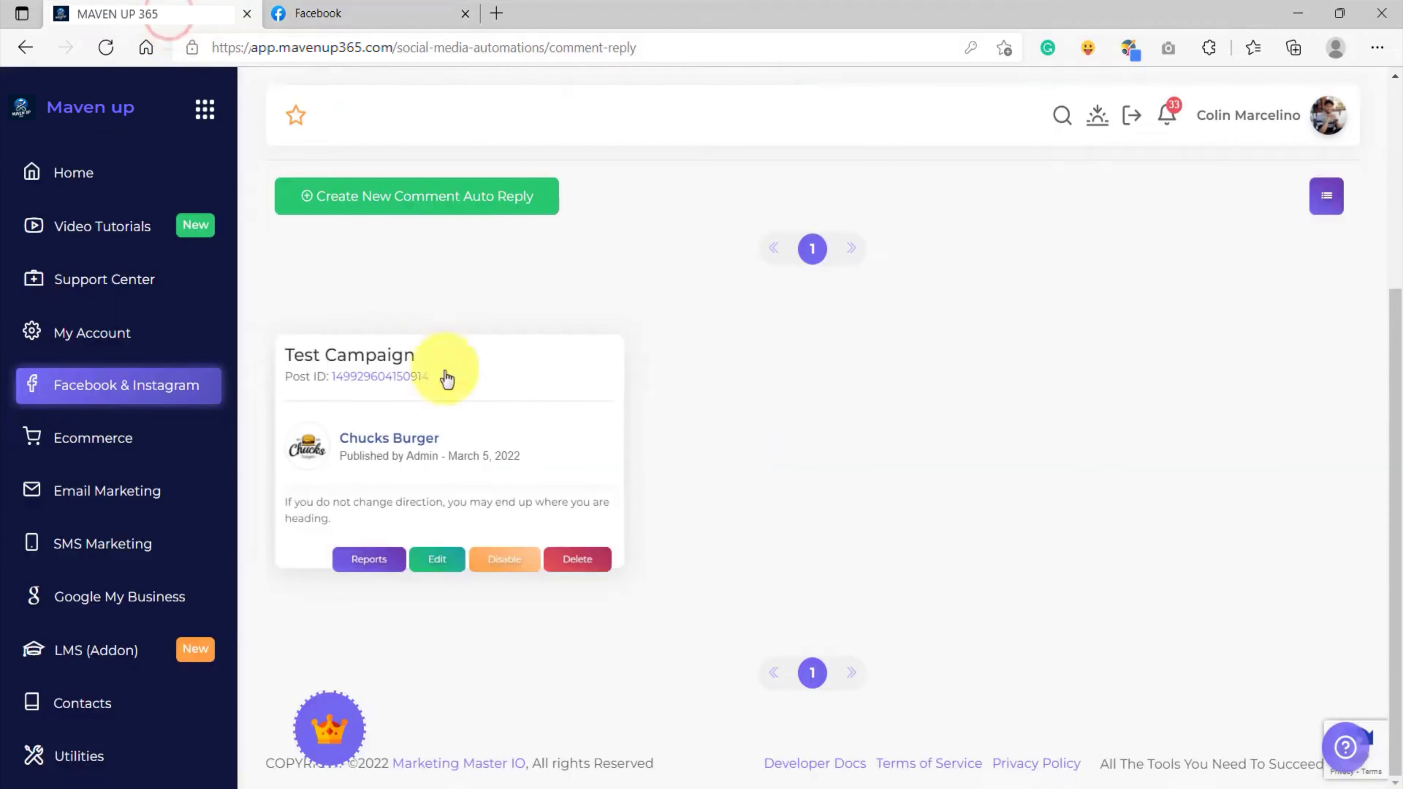
{"action": "left_click", "coordinate": [442, 564]}
{"action": "scroll", "coordinate": [618, 514], "scroll_direction": "up", "scroll_amount": 15}
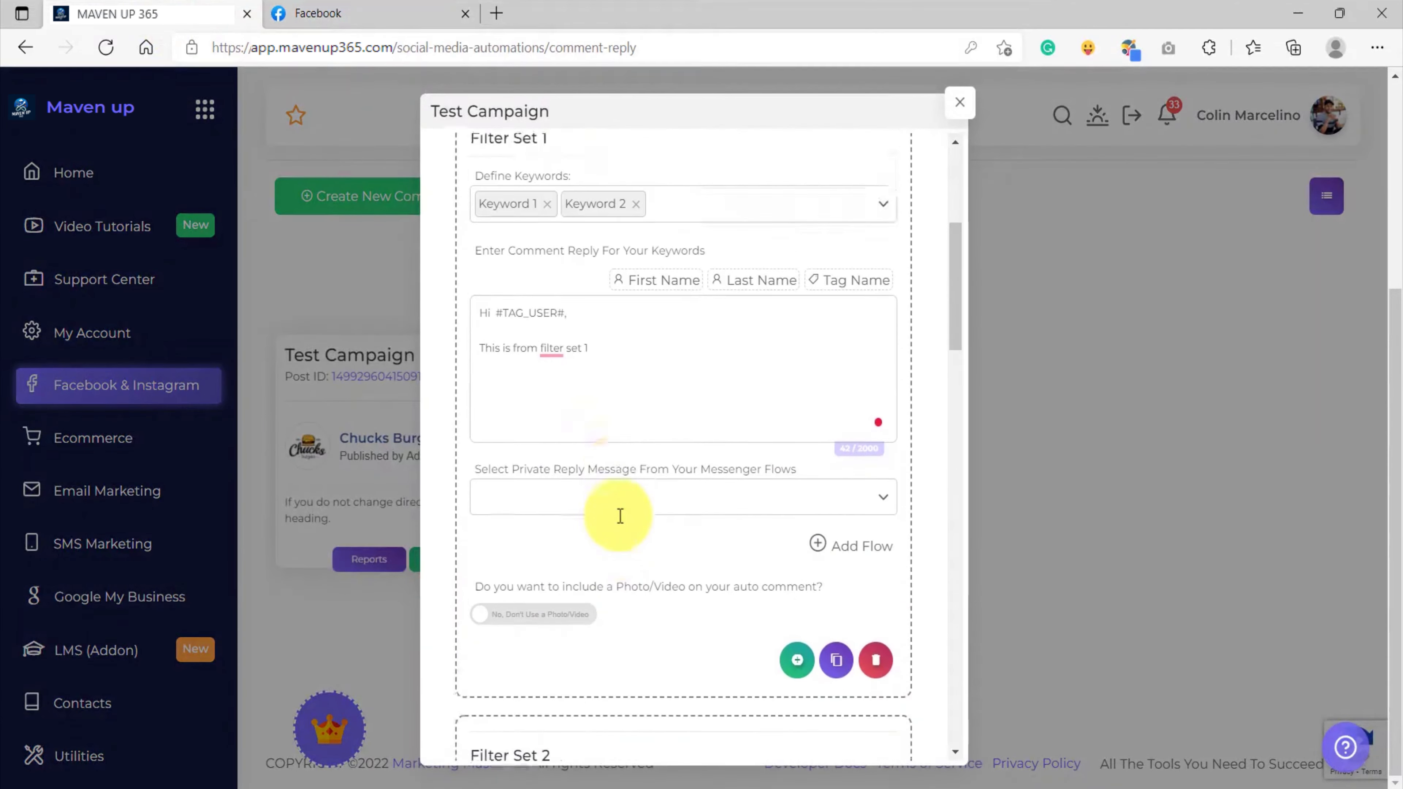
{"action": "scroll", "coordinate": [513, 332], "scroll_direction": "down", "scroll_amount": 2}
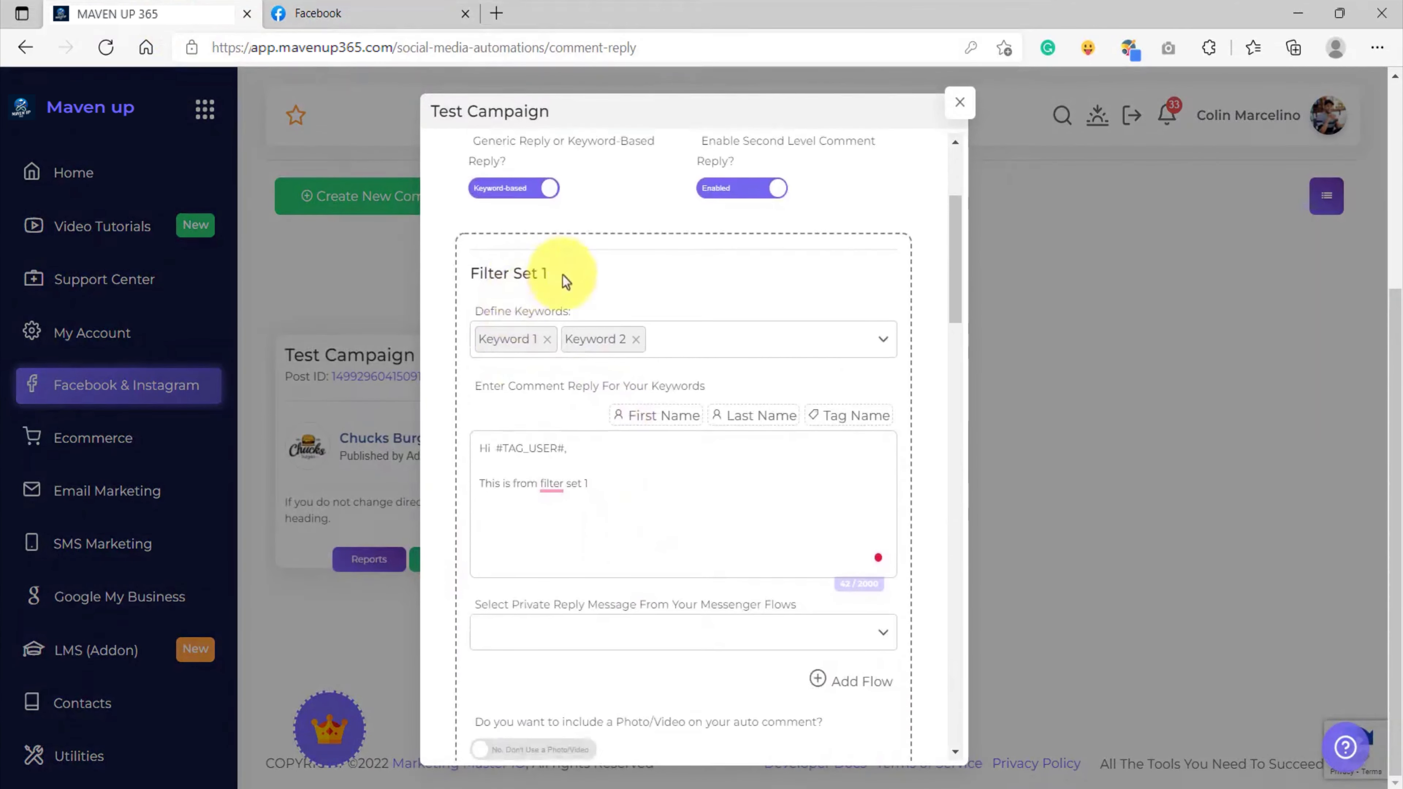
{"action": "left_click", "coordinate": [596, 485]}
{"action": "left_click_drag", "start_coordinate": [607, 485], "coordinate": [477, 442]}
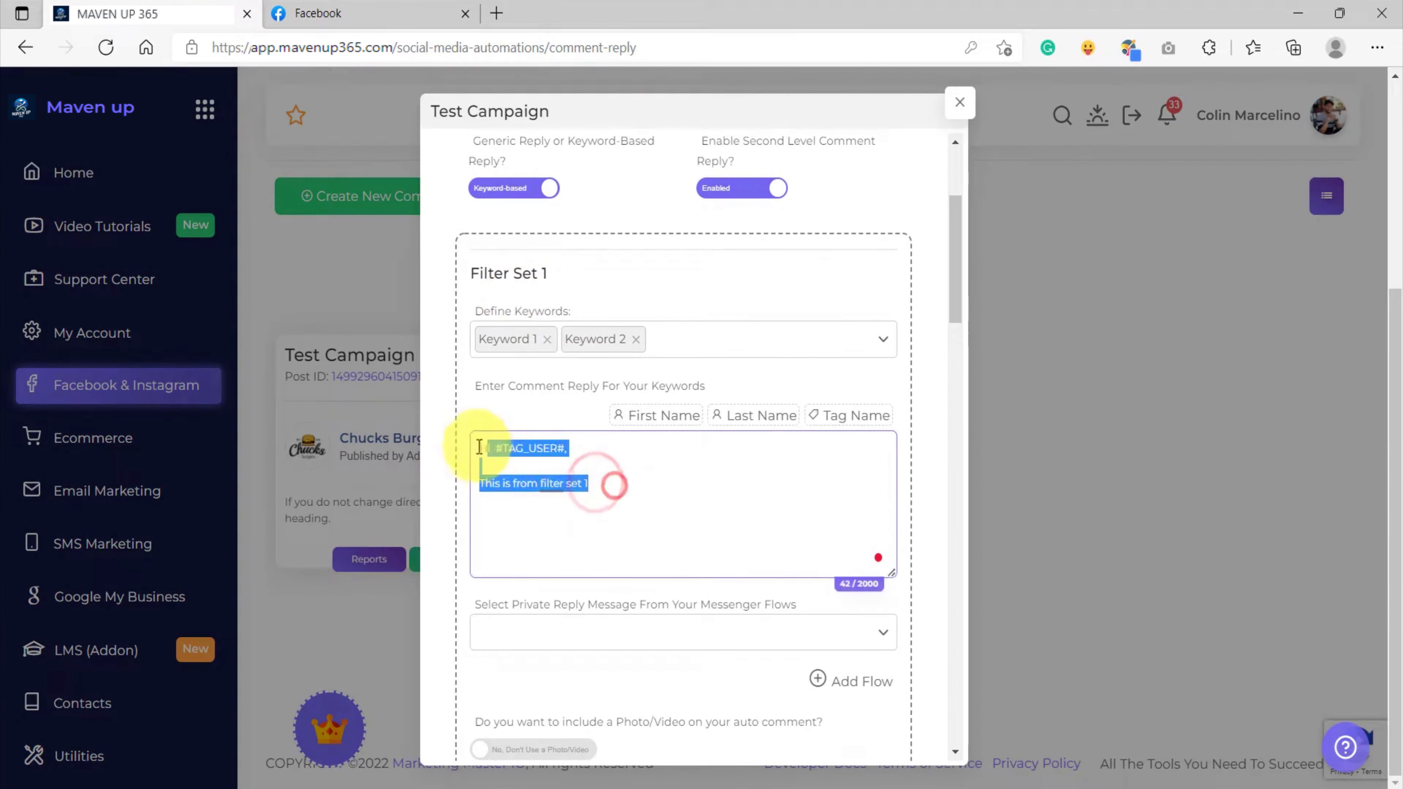
{"action": "left_click", "coordinate": [642, 486]}
{"action": "left_click_drag", "start_coordinate": [565, 449], "coordinate": [495, 449]}
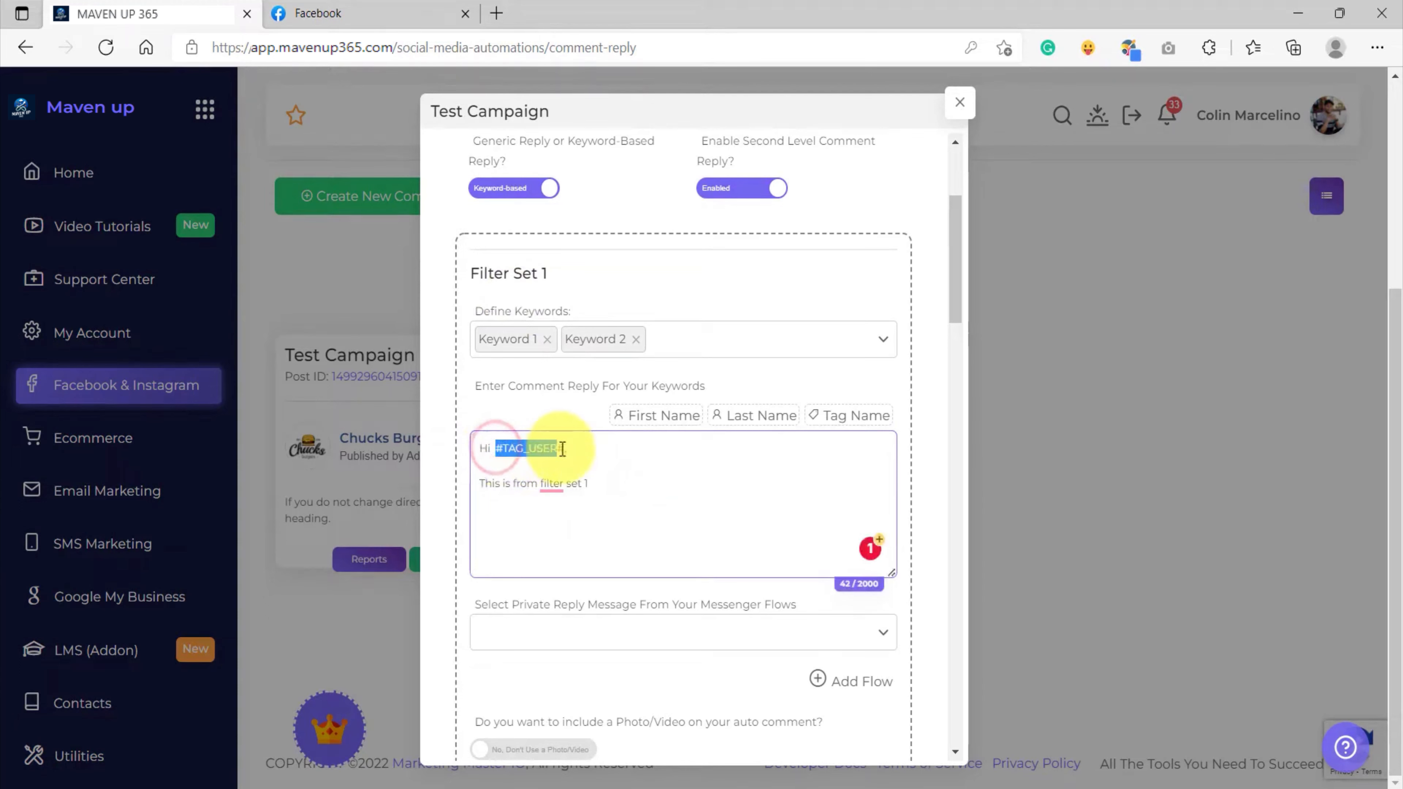
{"action": "left_click", "coordinate": [586, 450]}
Compare the Facebook auto-reply's tag with the #TAG_USER# placeholder in the campaign
{"action": "left_click", "coordinate": [360, 14]}
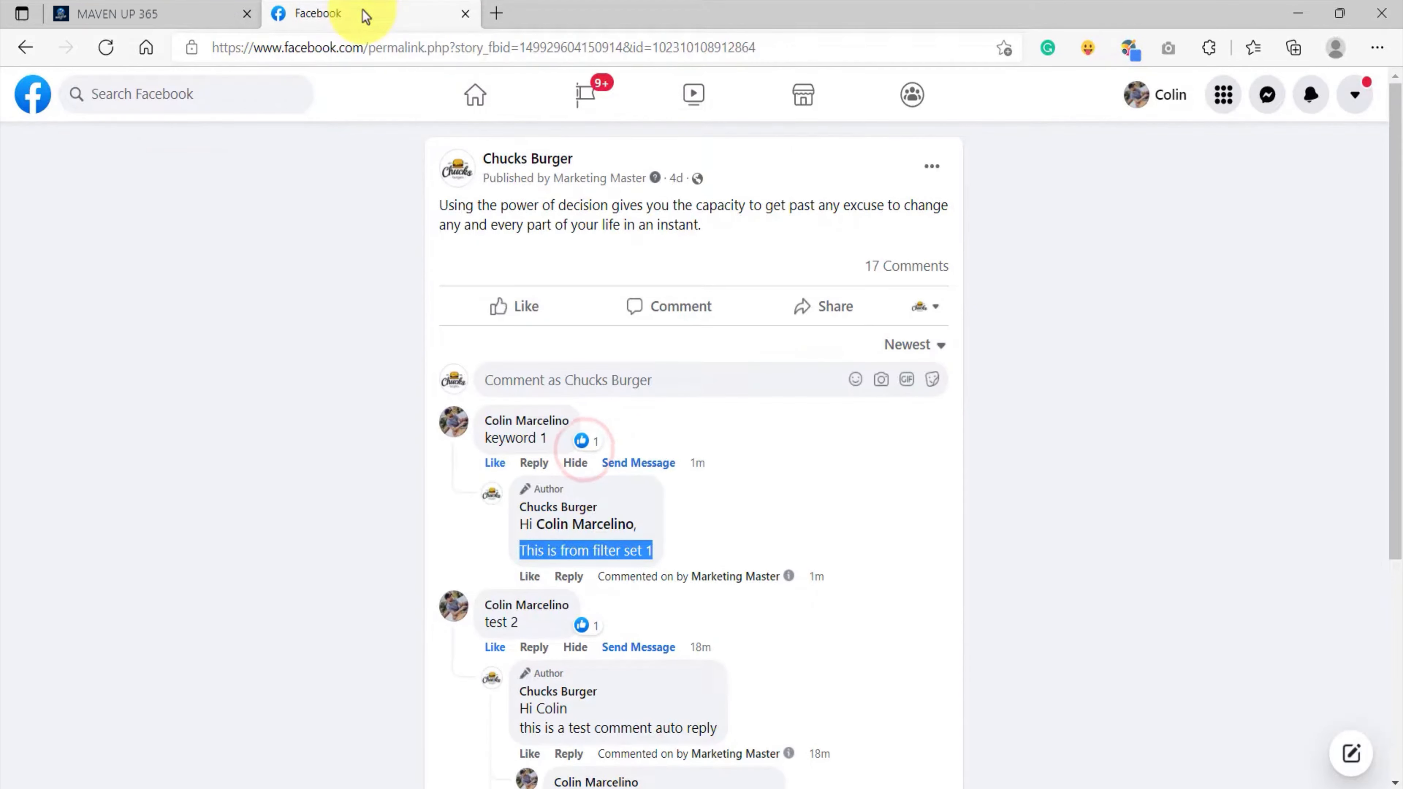
{"action": "left_click", "coordinate": [1068, 512]}
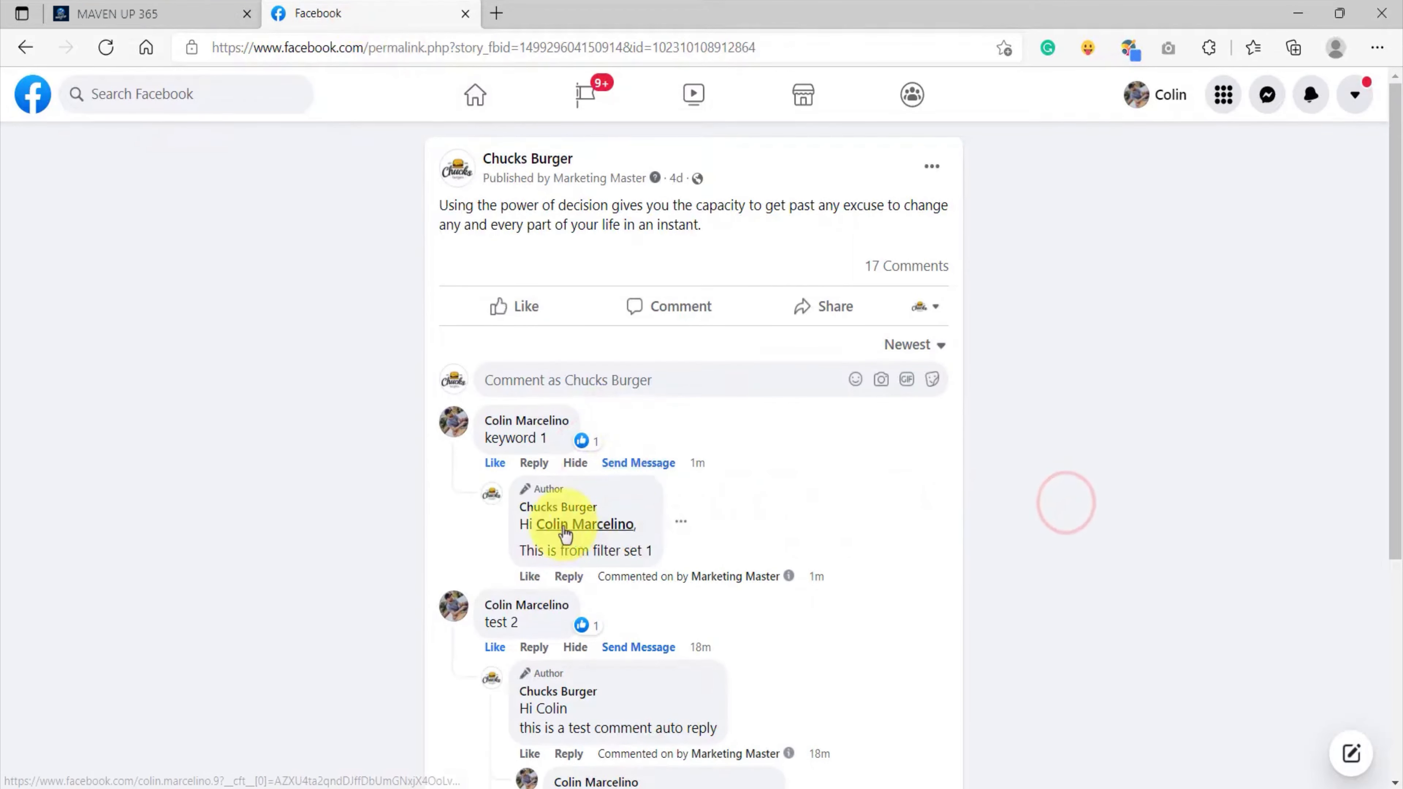
{"action": "mouse_move", "coordinate": [564, 534]}
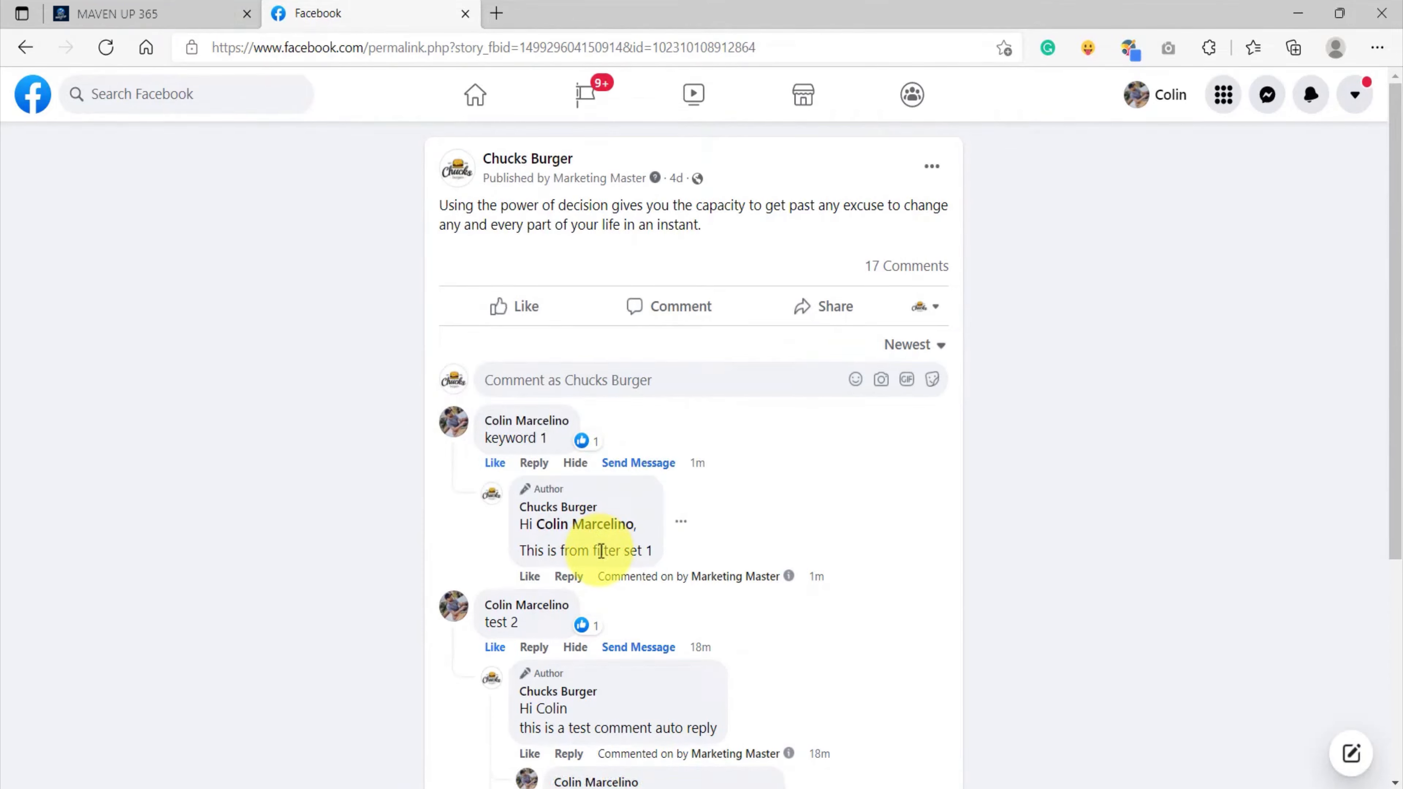
{"action": "left_click", "coordinate": [147, 13]}
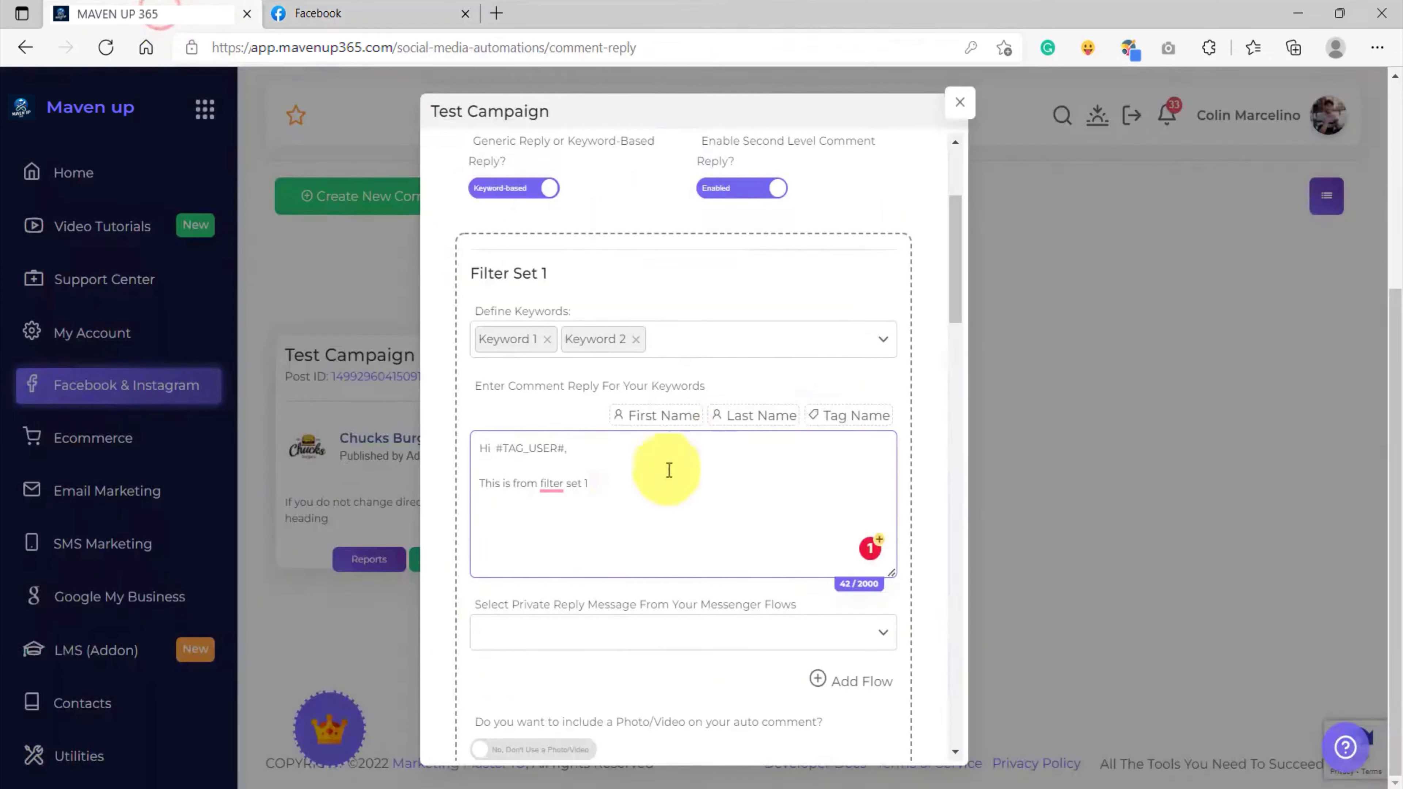
{"action": "left_click_drag", "start_coordinate": [574, 452], "coordinate": [492, 448]}
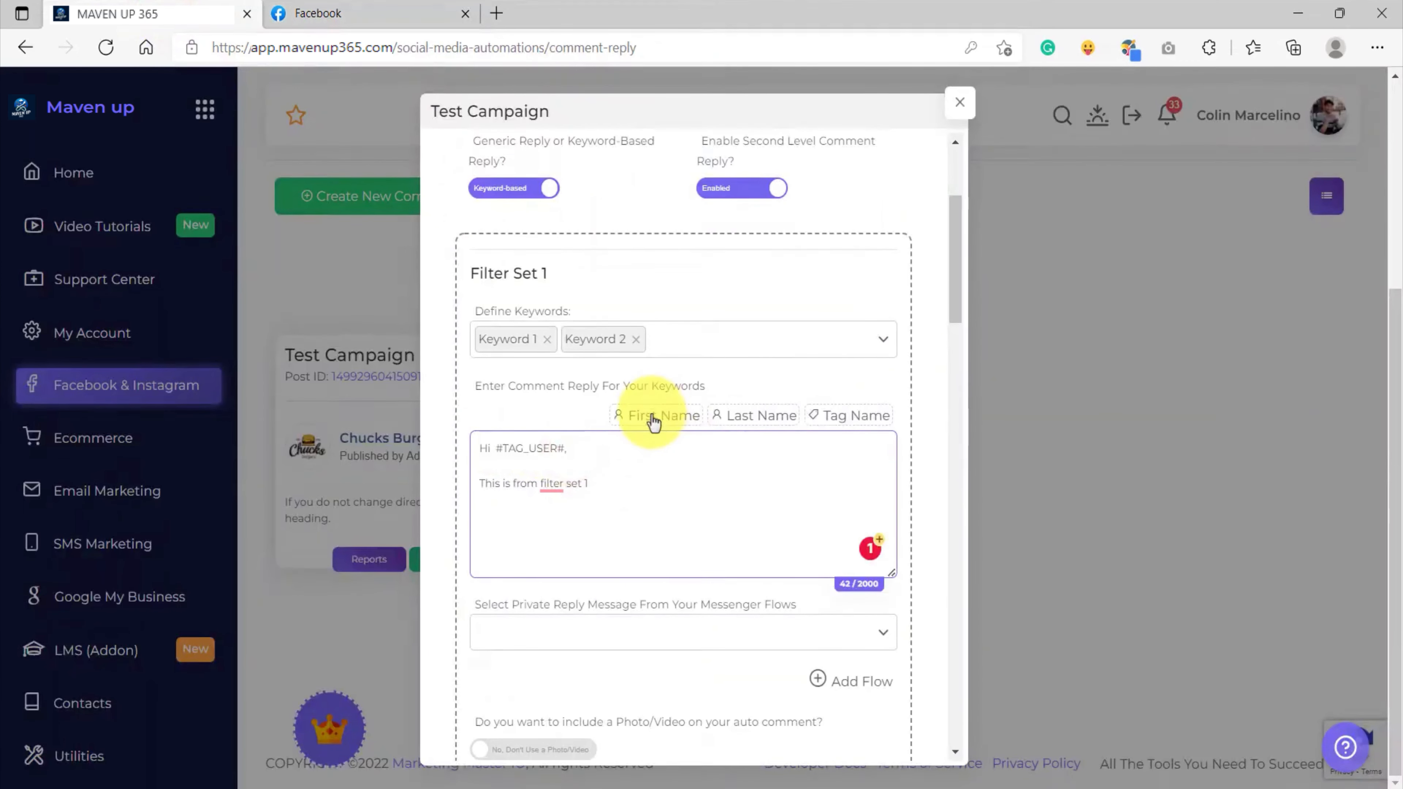
{"action": "left_click", "coordinate": [321, 15]}
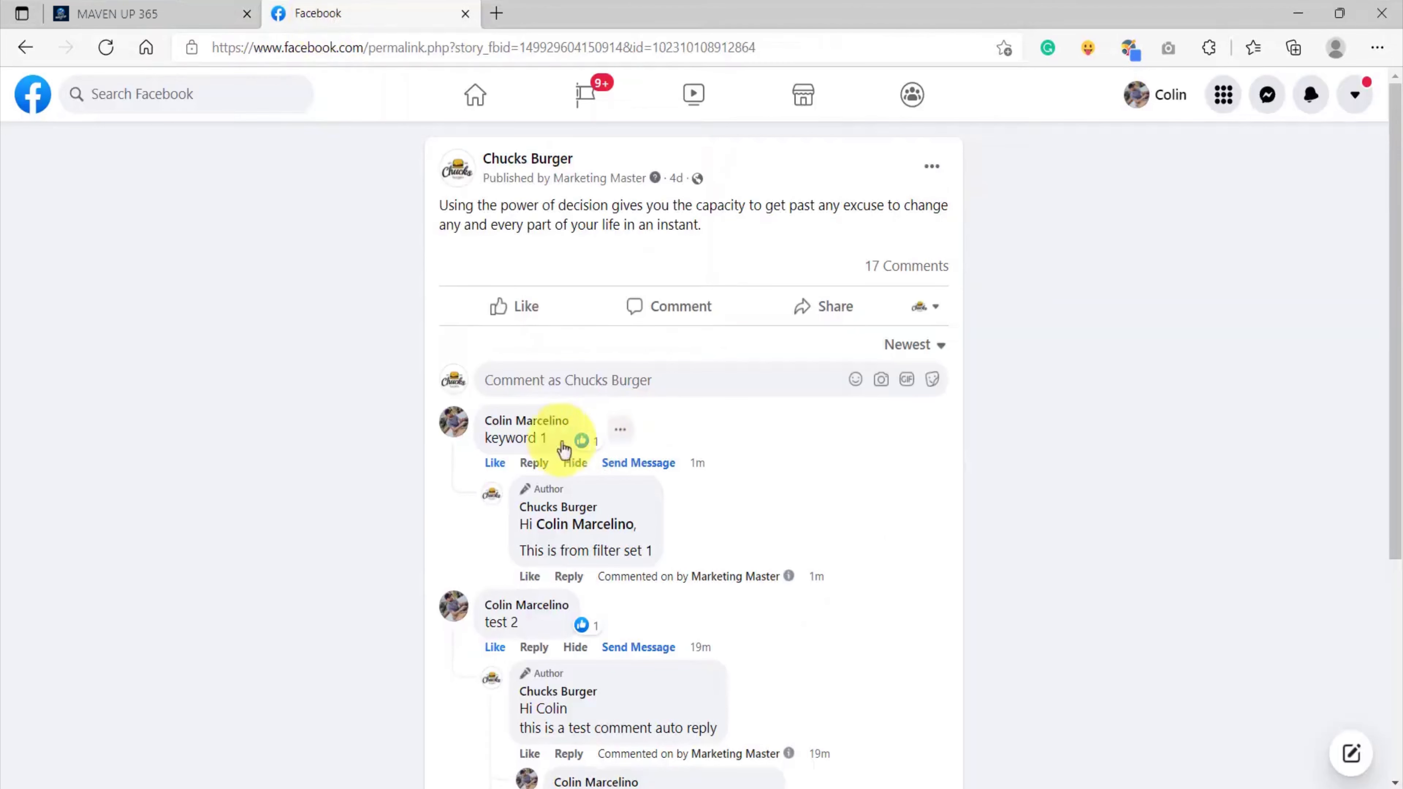
Post a 'keyword 4' comment on the post as your personal profile
{"action": "left_click", "coordinate": [934, 357]}
{"action": "left_click", "coordinate": [1039, 326]}
{"action": "left_click", "coordinate": [929, 308]}
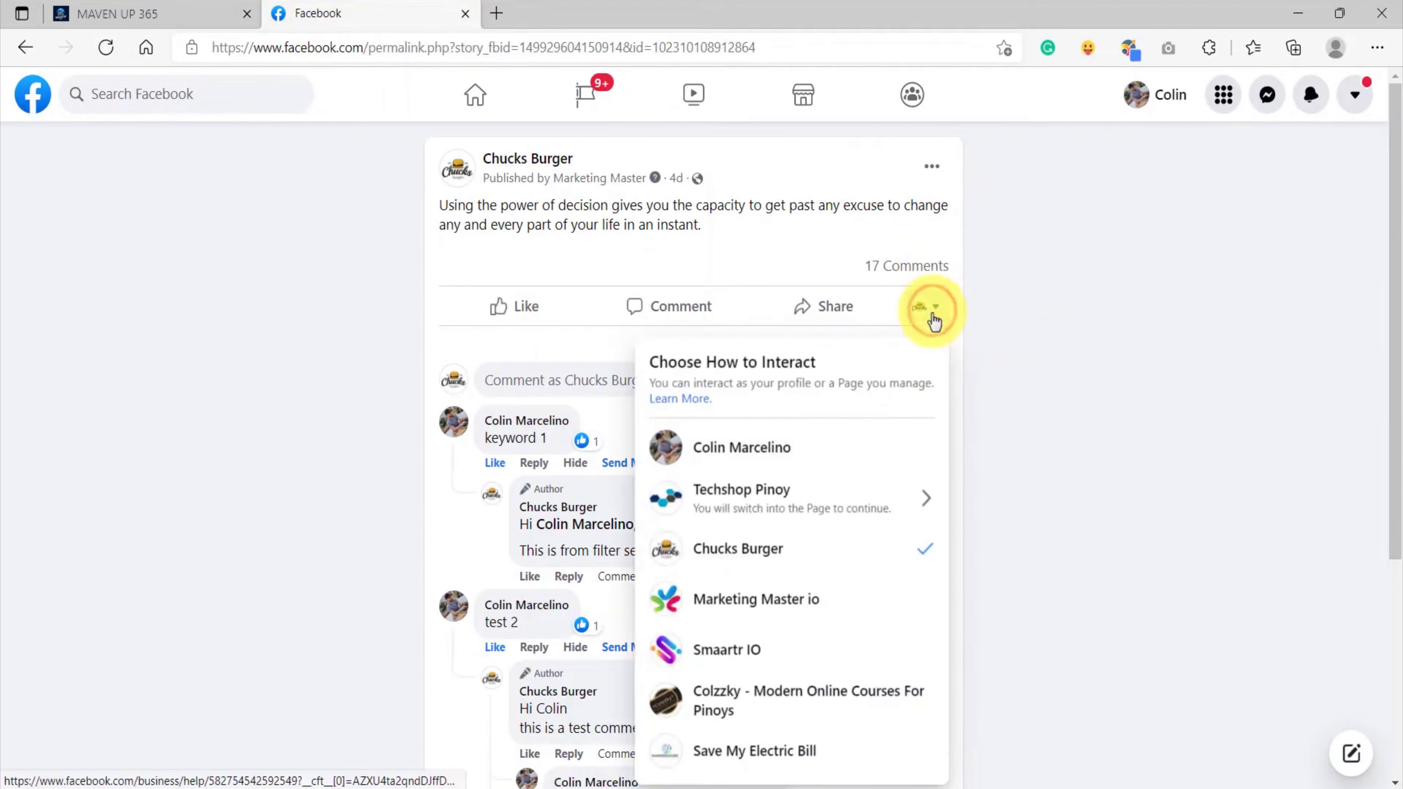
{"action": "left_click", "coordinate": [784, 456]}
{"action": "left_click_drag", "start_coordinate": [548, 440], "coordinate": [486, 441]}
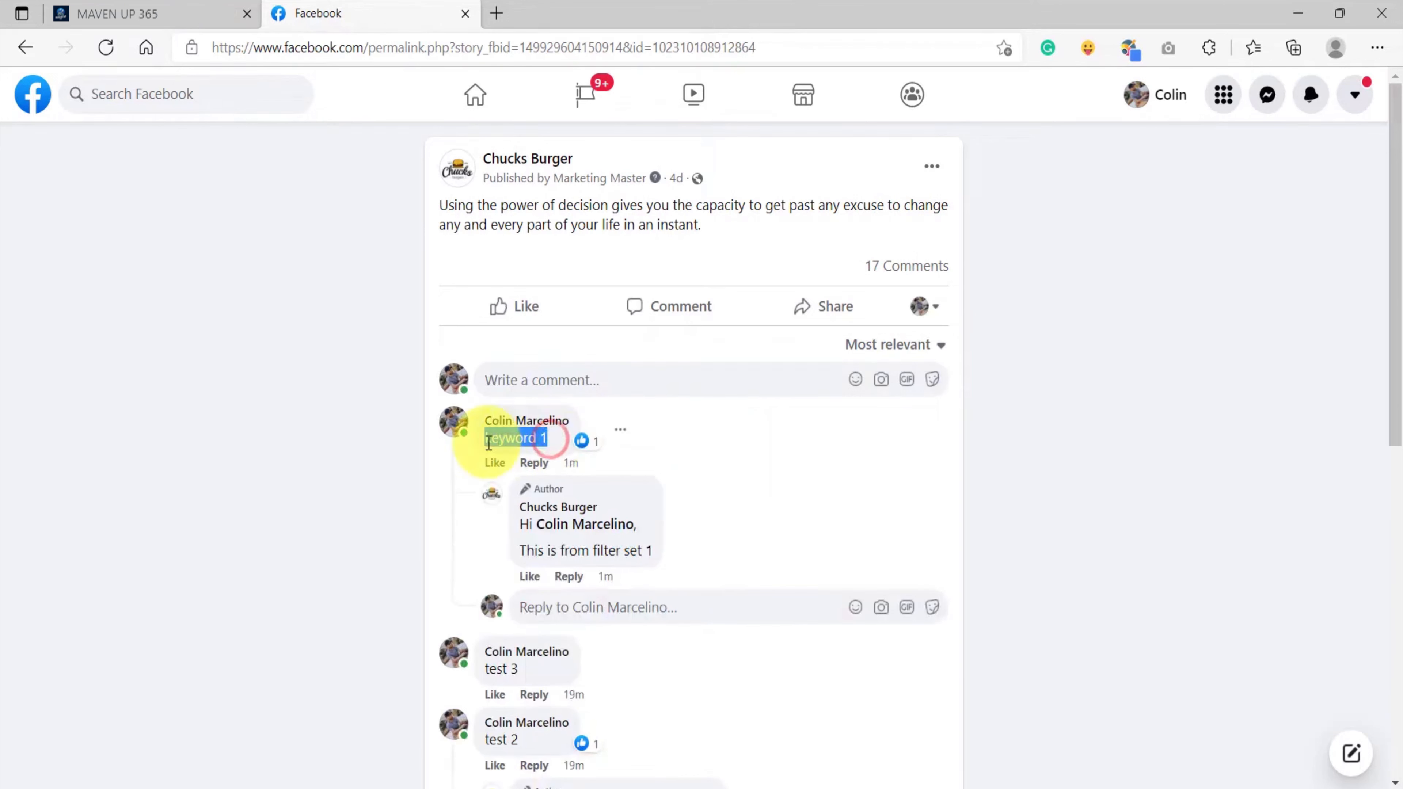
{"action": "key", "text": "ctrl+c"}
{"action": "left_click", "coordinate": [674, 385]}
{"action": "key", "text": "ctrl+v"}
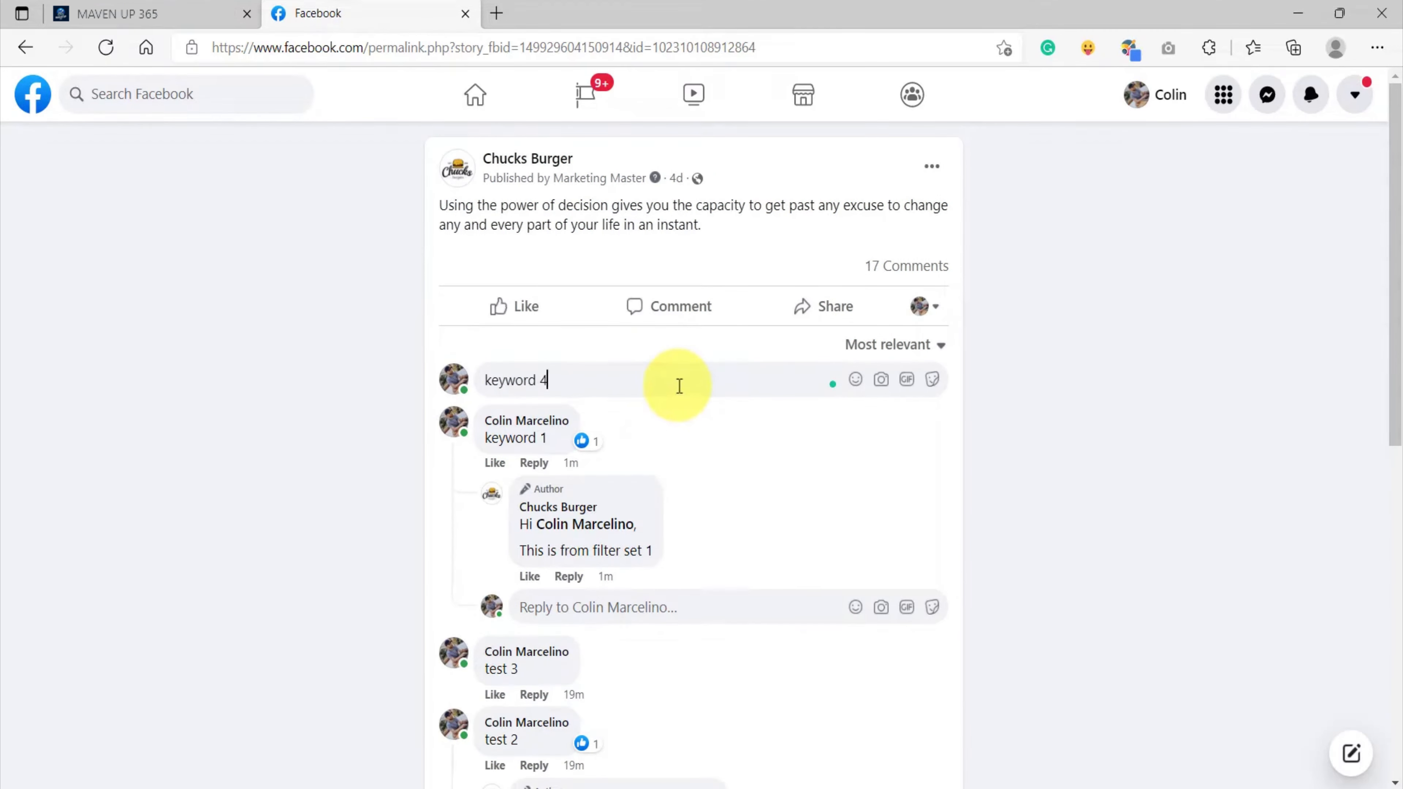
{"action": "type", "text": "4"}
{"action": "key", "text": "Return"}
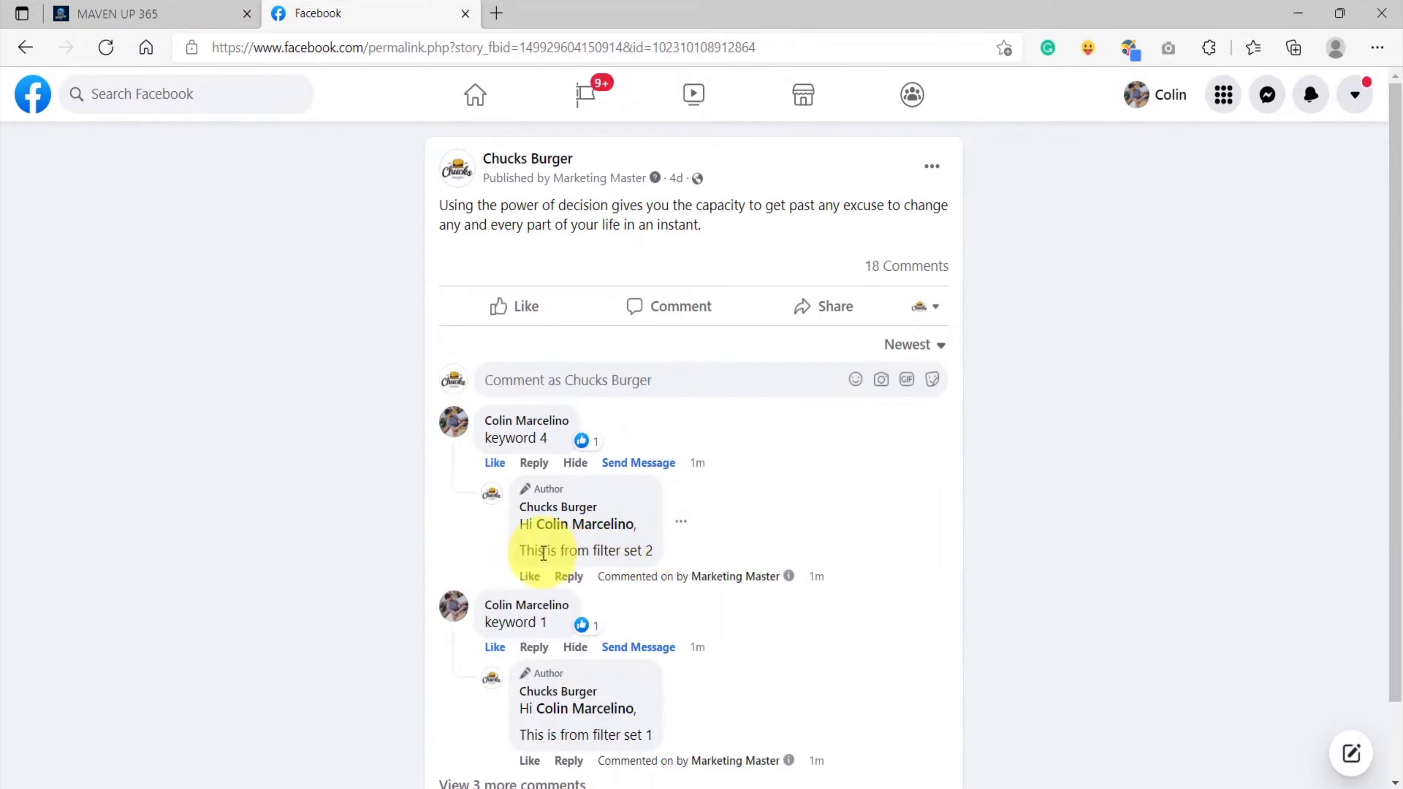
Compare the 'This is from filter set 2' reply with Filter Set 2's configured reply
{"action": "left_click_drag", "start_coordinate": [590, 553], "coordinate": [654, 552]}
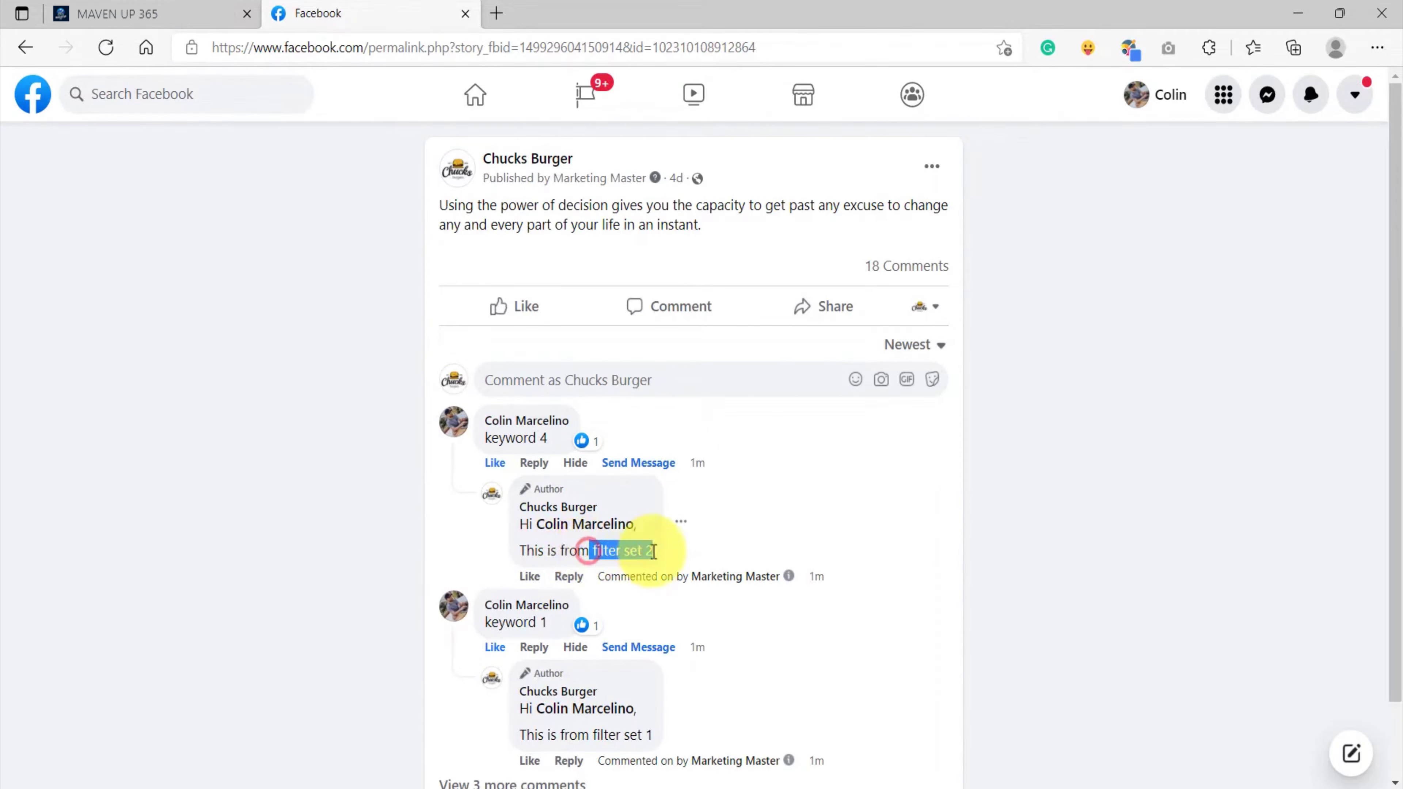
{"action": "left_click", "coordinate": [486, 438]}
{"action": "triple_click", "coordinate": [487, 438]}
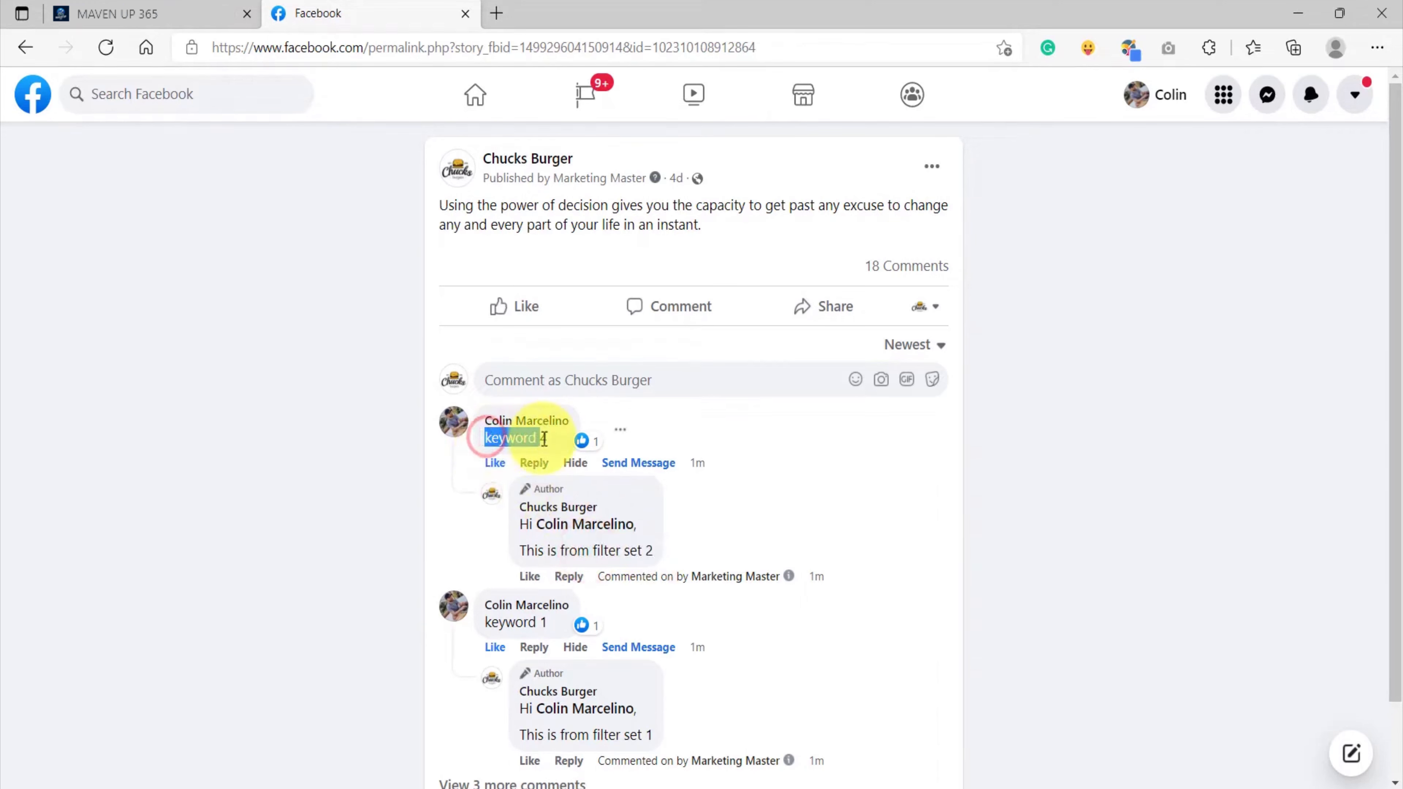
{"action": "left_click", "coordinate": [177, 20]}
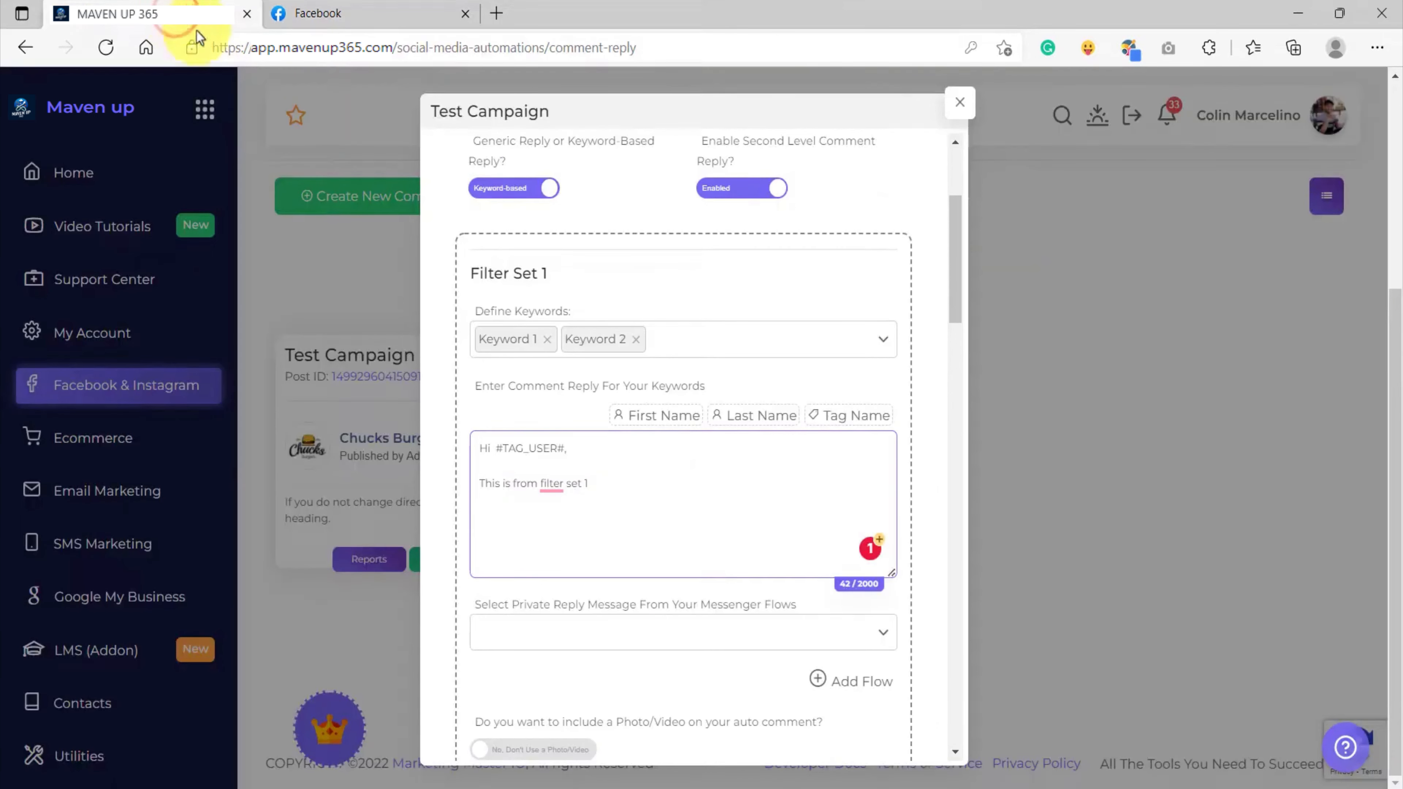
{"action": "scroll", "coordinate": [594, 510], "scroll_direction": "down", "scroll_amount": 6}
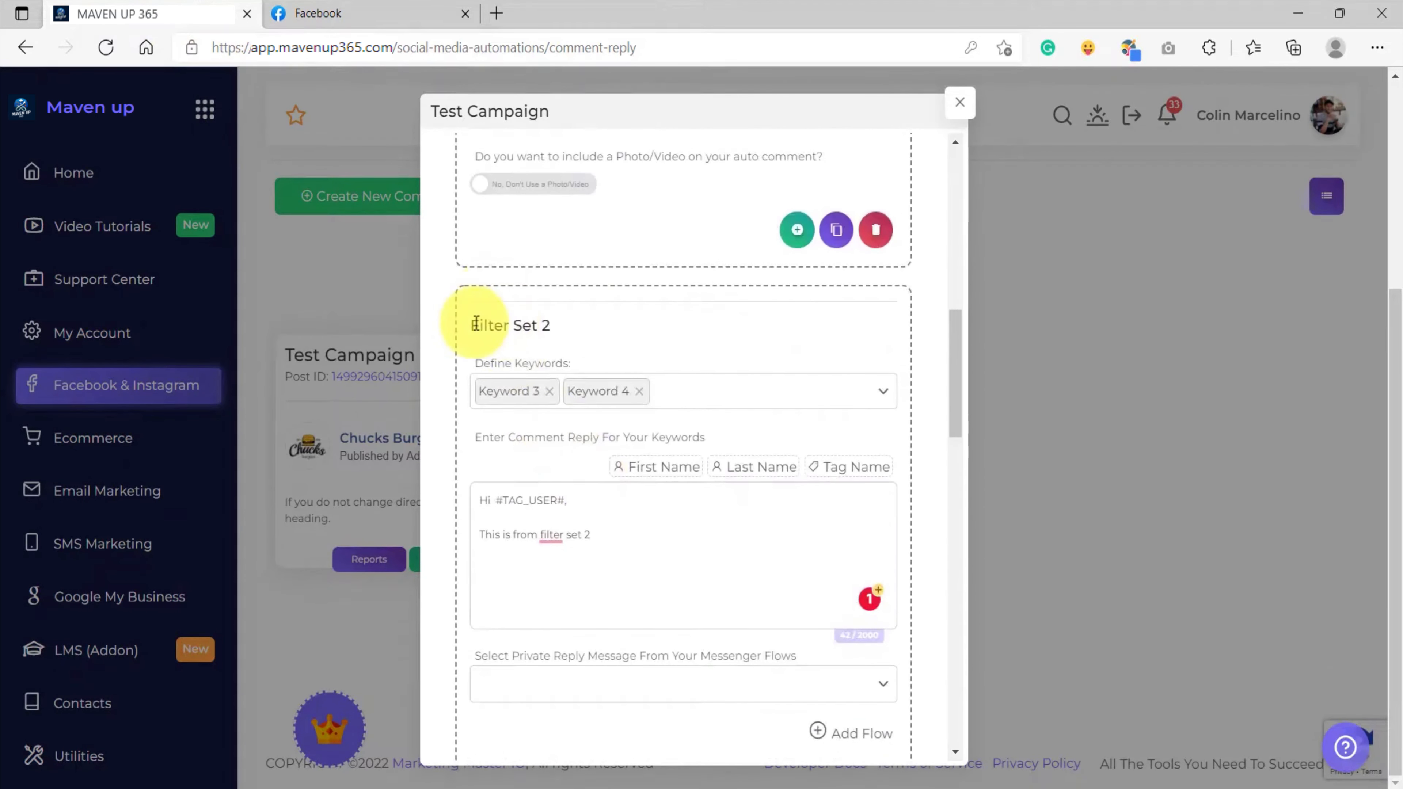
{"action": "triple_click", "coordinate": [555, 325]}
{"action": "scroll", "coordinate": [562, 485], "scroll_direction": "down", "scroll_amount": 2}
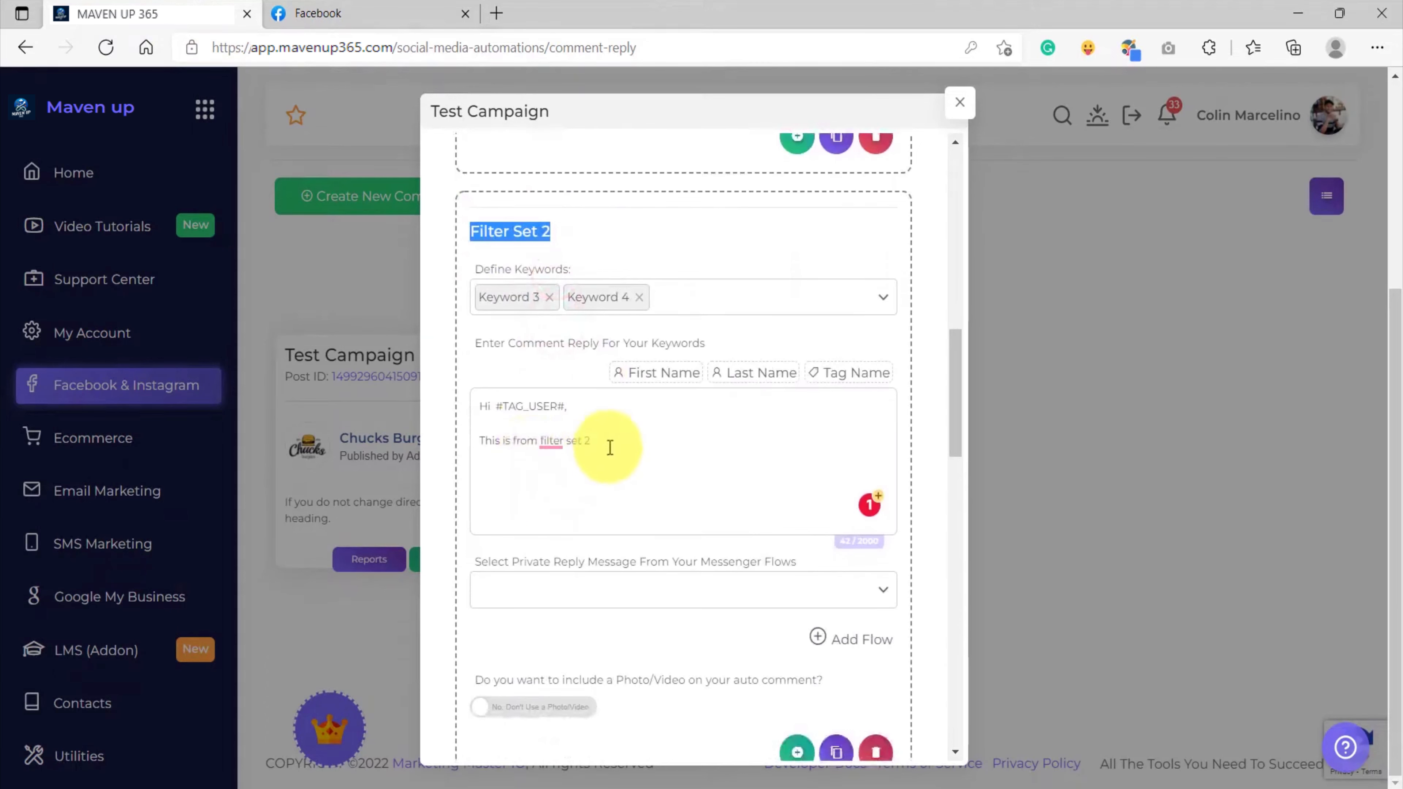
{"action": "left_click_drag", "start_coordinate": [607, 442], "coordinate": [480, 440]}
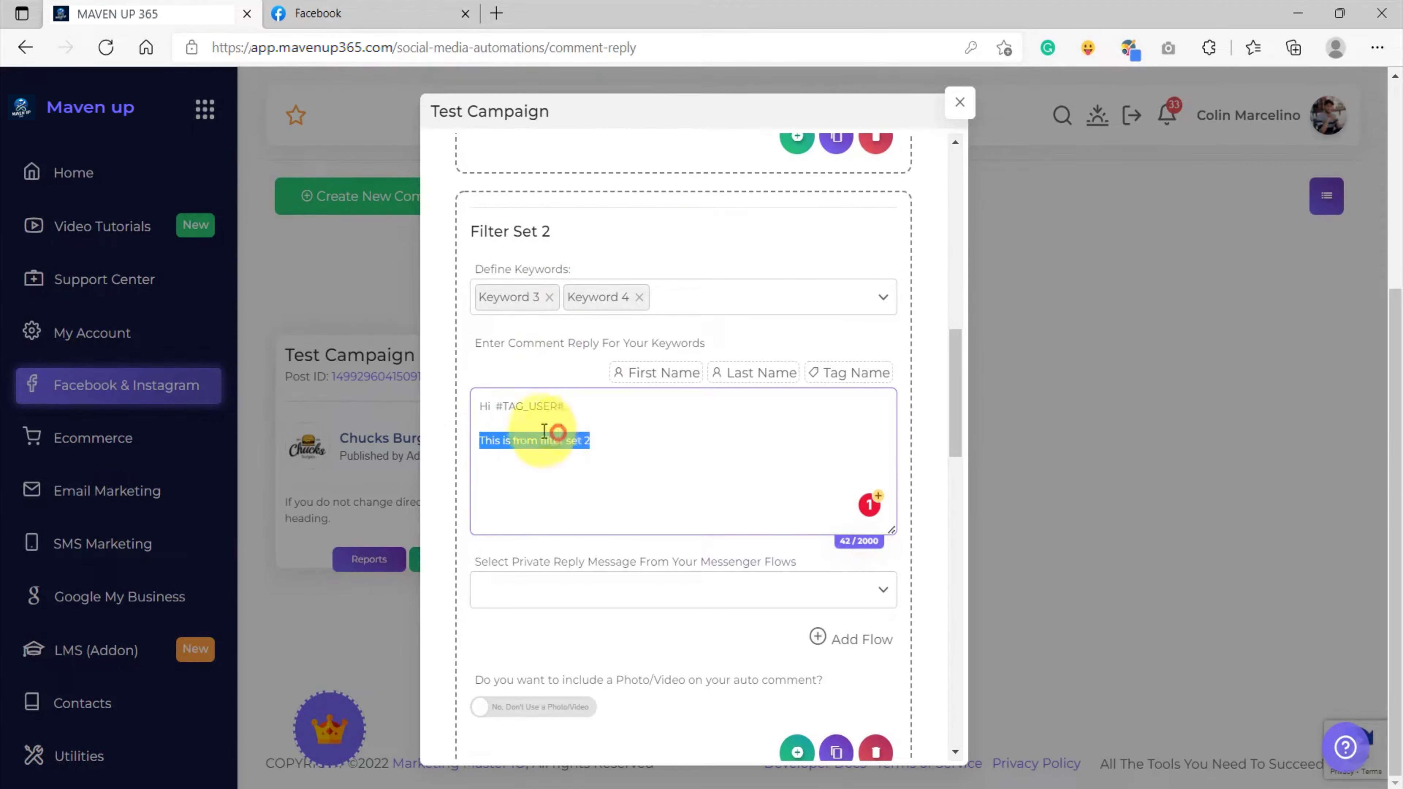
{"action": "left_click", "coordinate": [492, 442]}
{"action": "left_click_drag", "start_coordinate": [593, 441], "coordinate": [492, 440]}
{"action": "left_click", "coordinate": [613, 441]}
{"action": "left_click", "coordinate": [354, 15]}
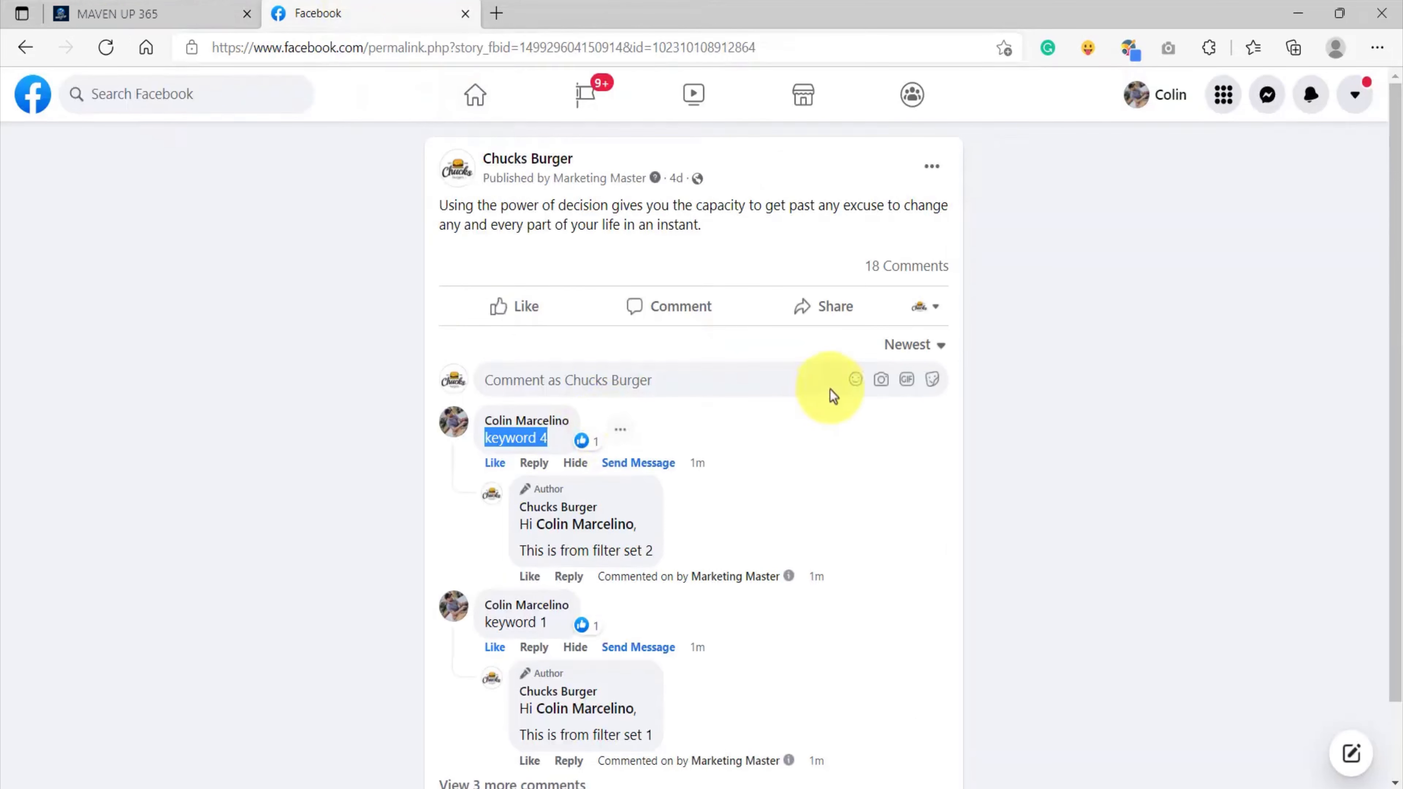
Post a 'keyword 5' comment on the post as your personal profile
{"action": "left_click", "coordinate": [932, 308]}
{"action": "left_click", "coordinate": [770, 451]}
{"action": "left_click", "coordinate": [642, 378]}
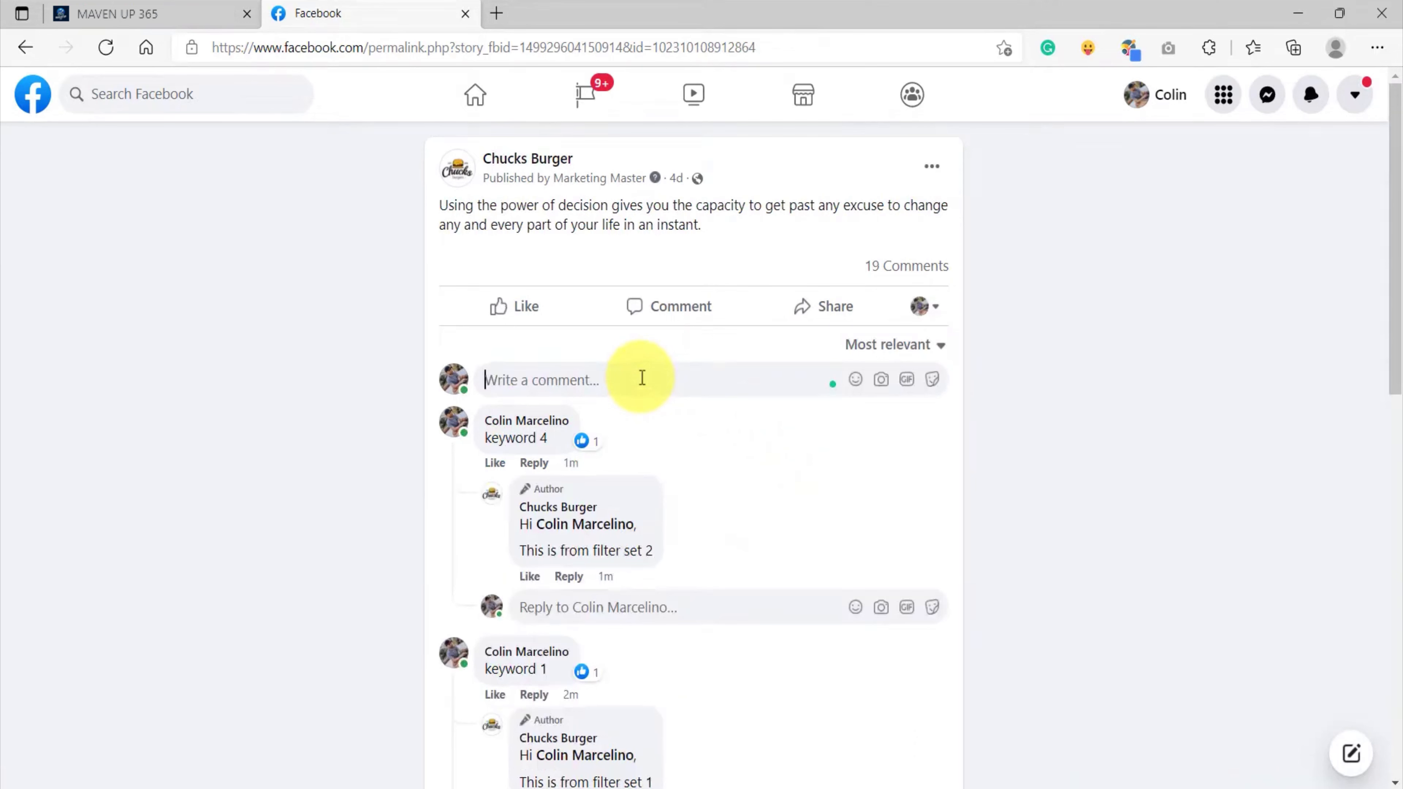
{"action": "left_click_drag", "start_coordinate": [548, 440], "coordinate": [478, 437]}
{"action": "left_click", "coordinate": [557, 379]}
{"action": "key", "text": "ctrl+v"}
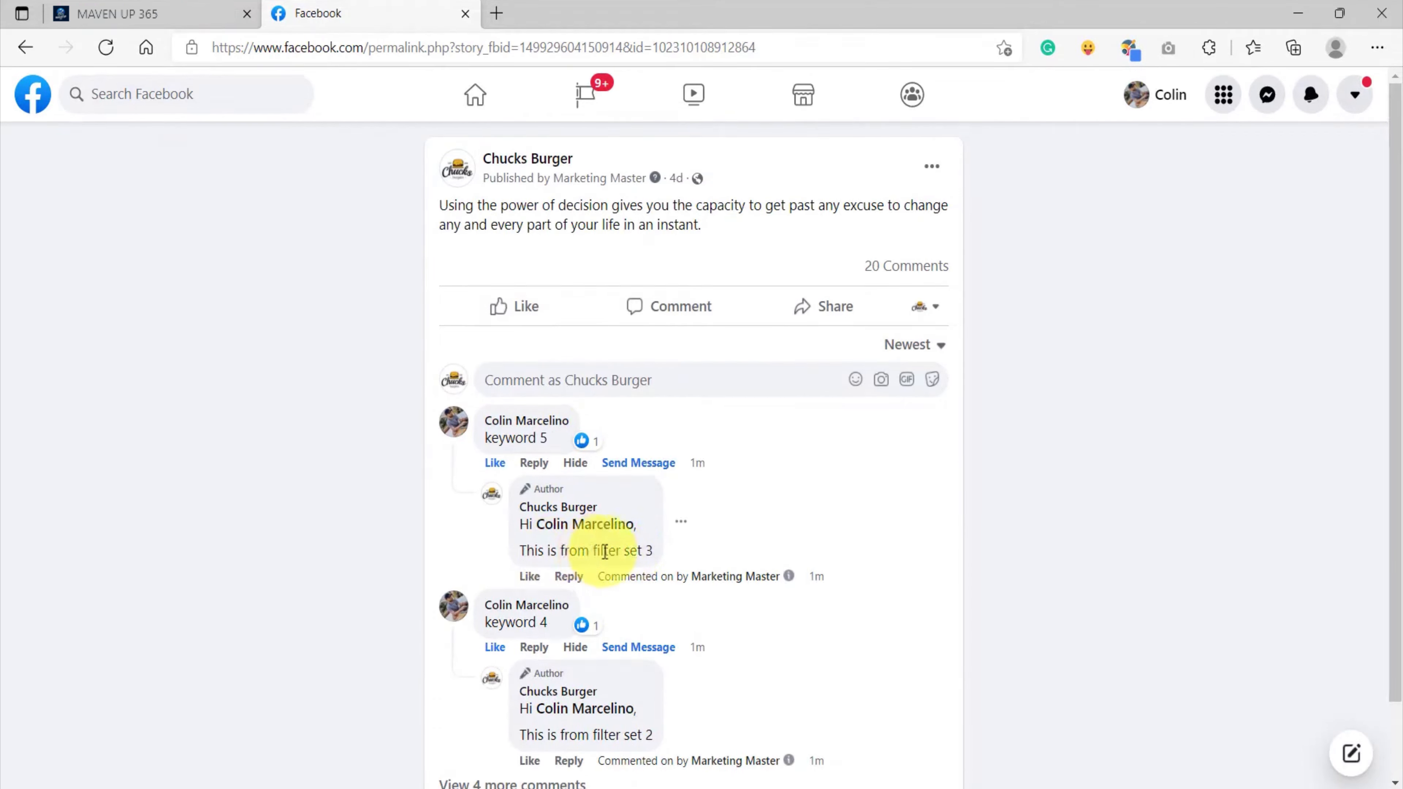
Compare the 'This is from filter set 3' reply with Filter Set 3's configured reply
{"action": "left_click_drag", "start_coordinate": [592, 551], "coordinate": [653, 548]}
{"action": "left_click", "coordinate": [574, 549]}
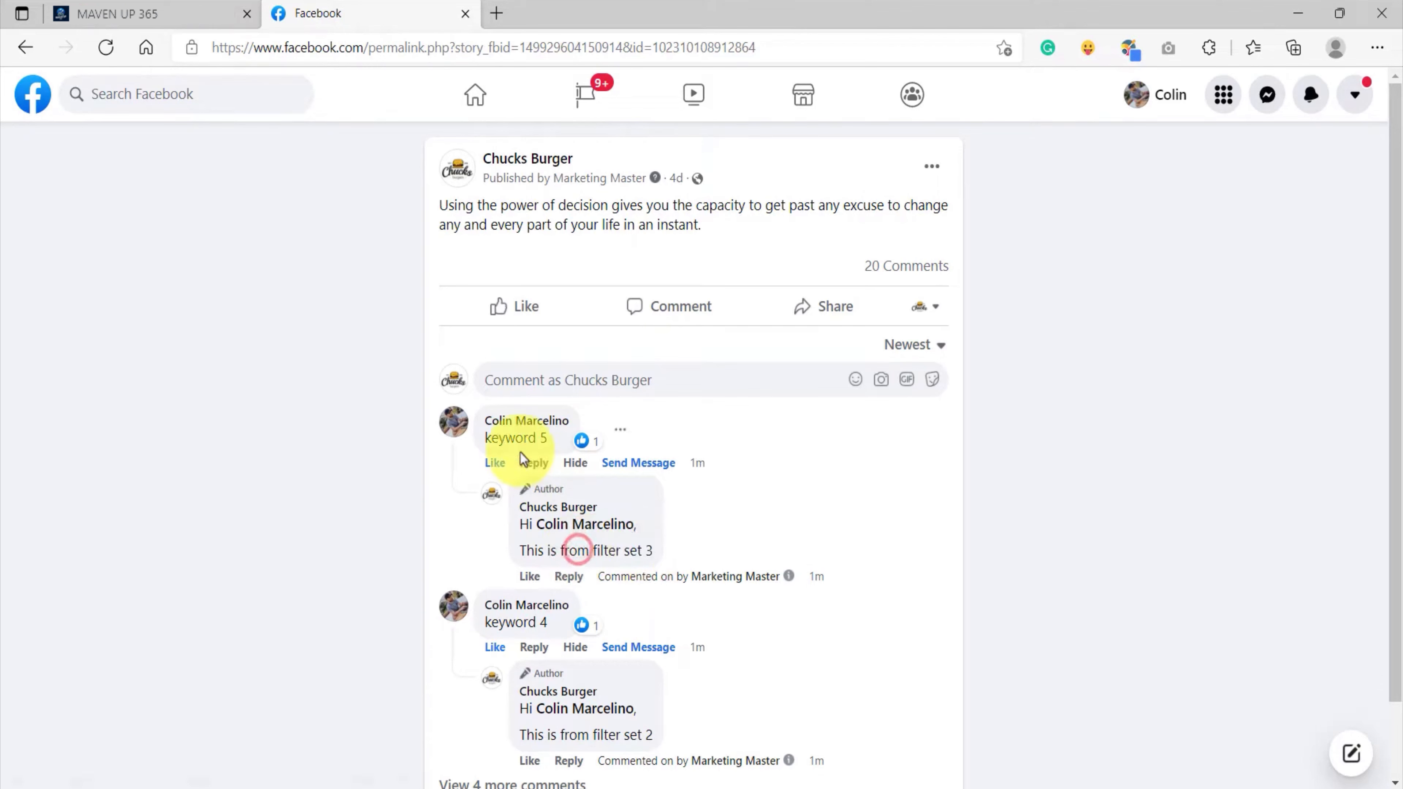
{"action": "left_click", "coordinate": [114, 13]}
{"action": "scroll", "coordinate": [667, 492], "scroll_direction": "down", "scroll_amount": 6}
{"action": "scroll", "coordinate": [662, 513], "scroll_direction": "down", "scroll_amount": 2}
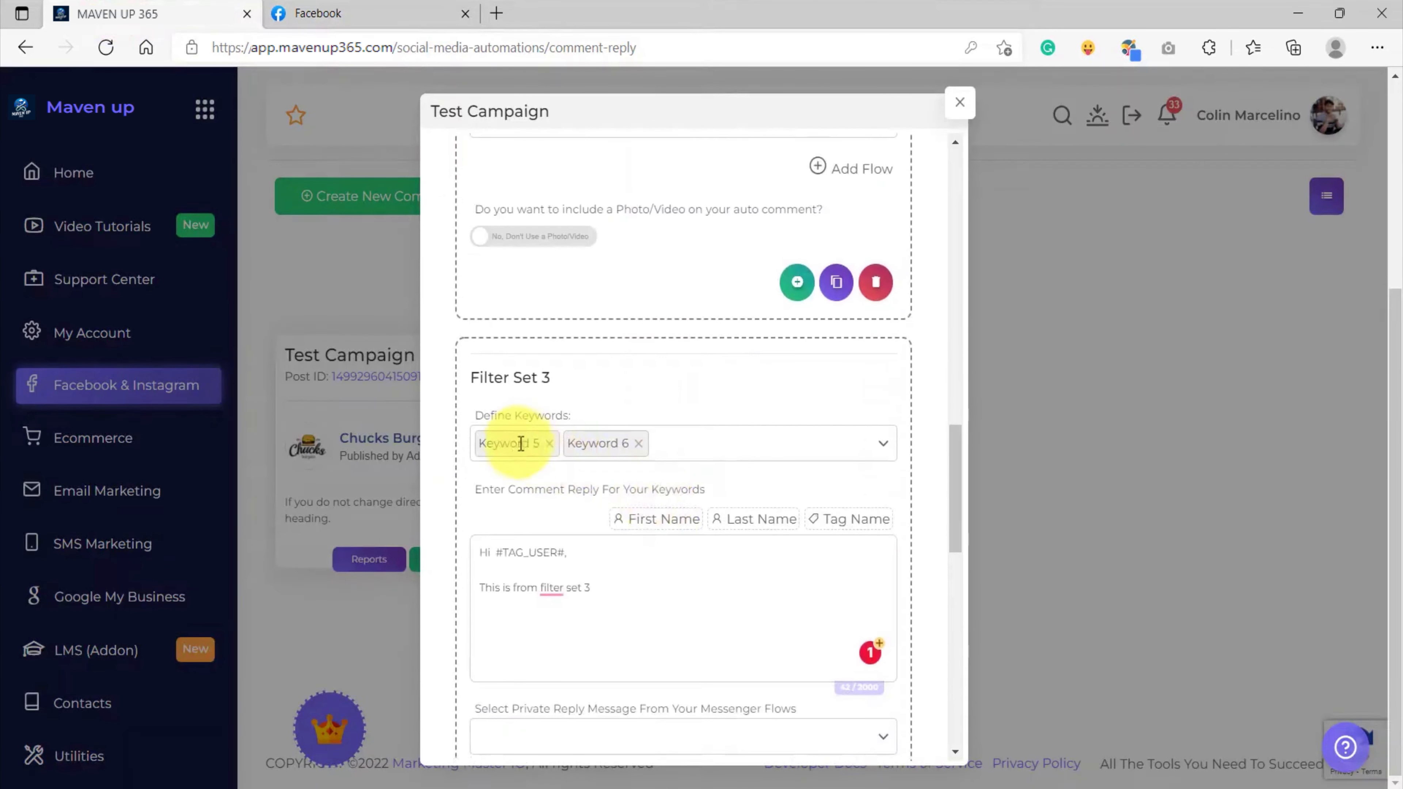
{"action": "scroll", "coordinate": [544, 445], "scroll_direction": "down", "scroll_amount": 4}
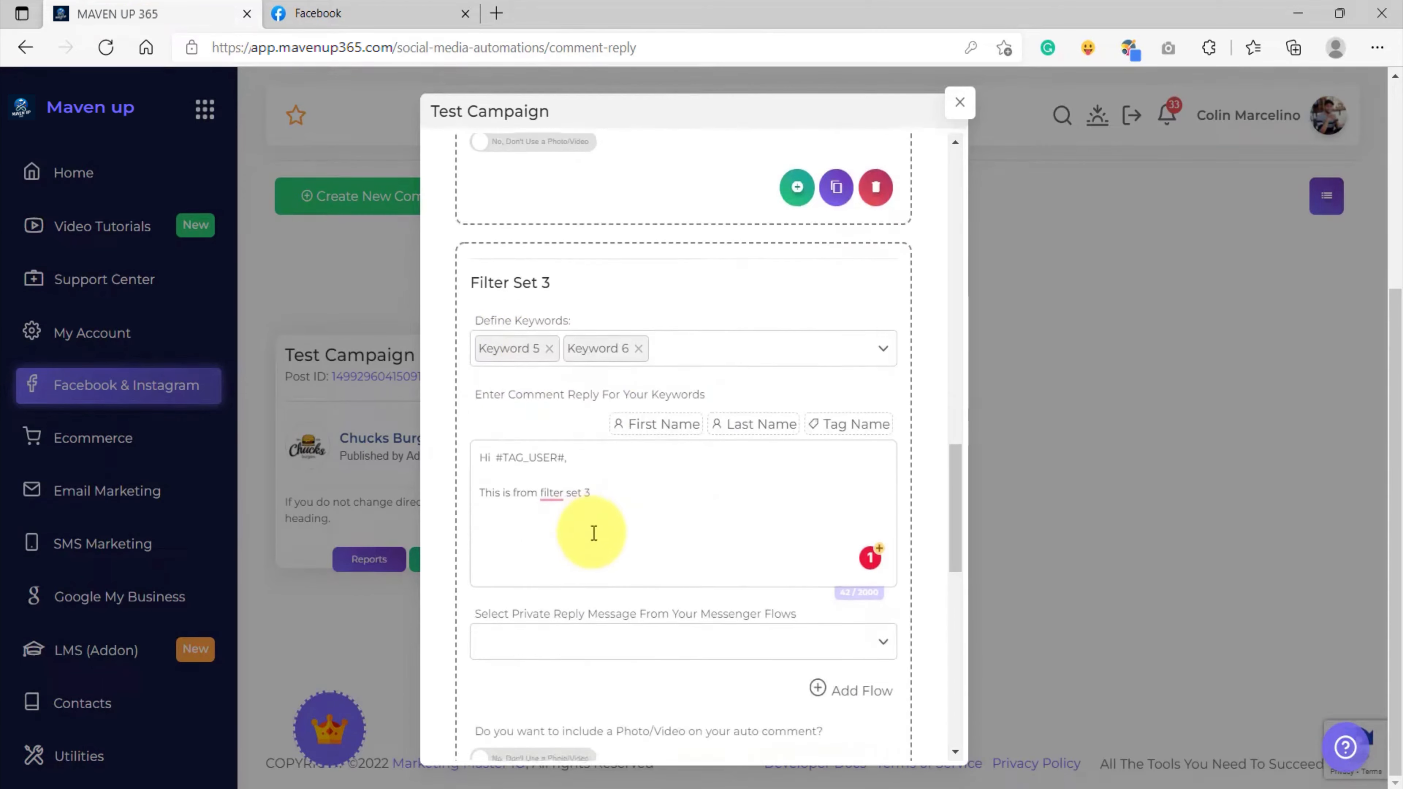
{"action": "left_click_drag", "start_coordinate": [597, 400], "coordinate": [486, 398]}
{"action": "left_click", "coordinate": [625, 405]}
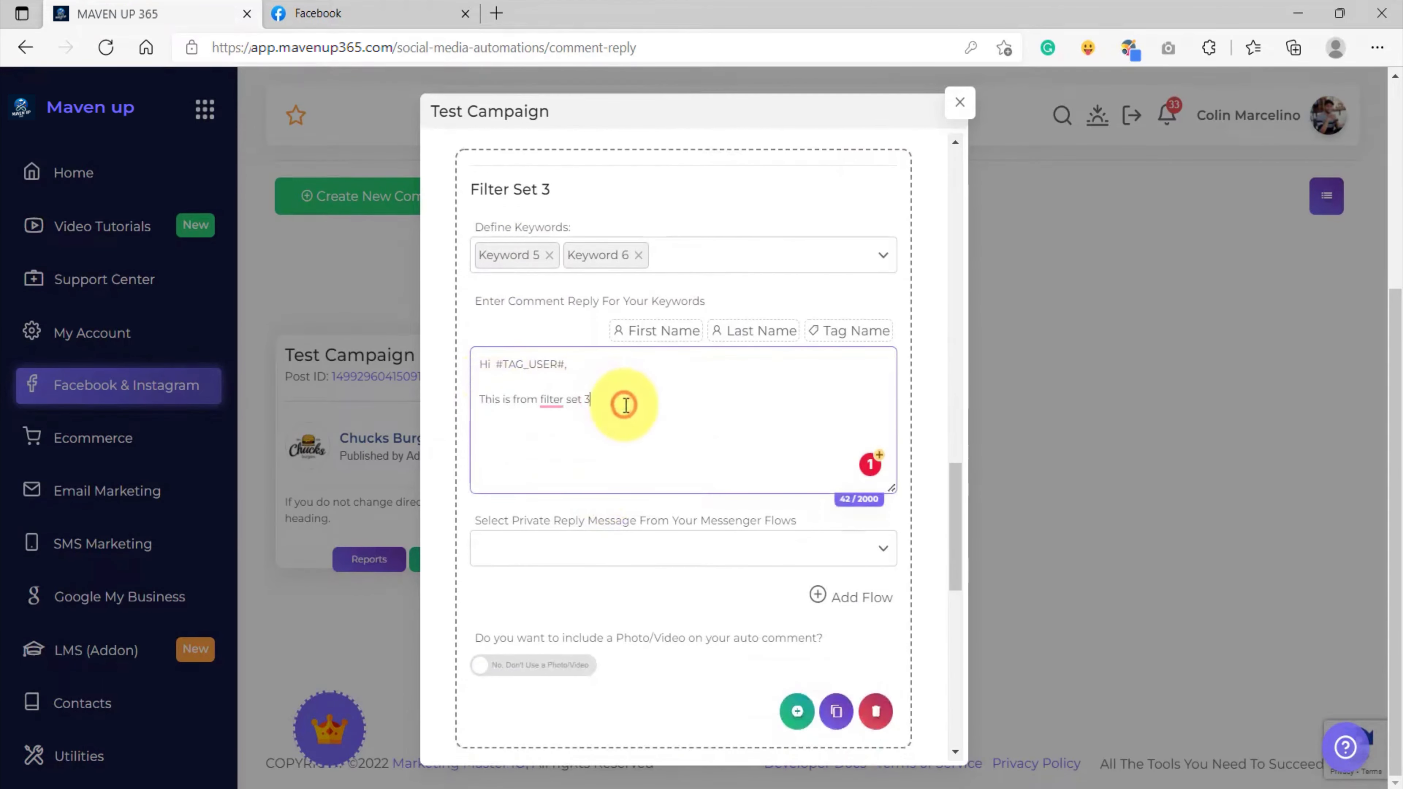
{"action": "left_click", "coordinate": [358, 14]}
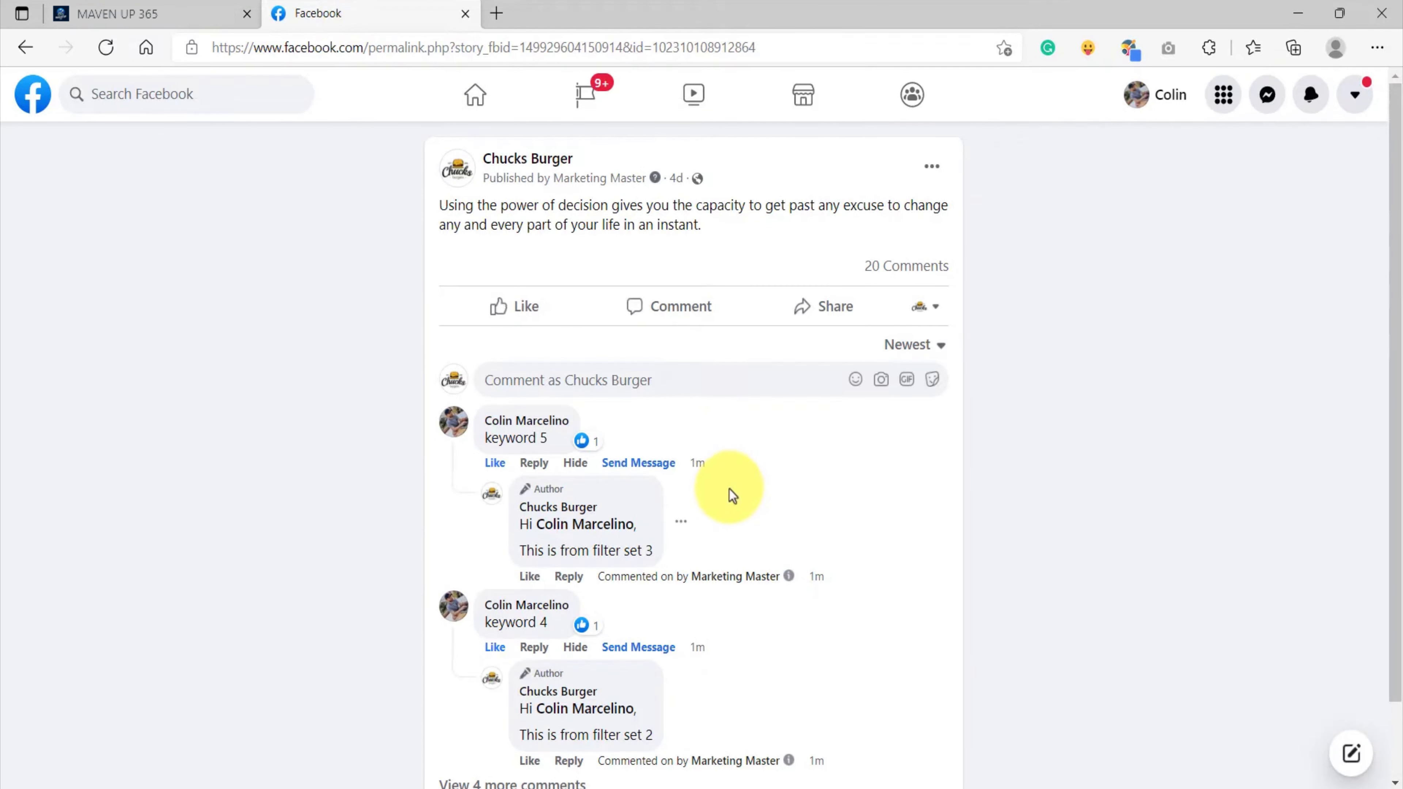
Post a non-keyword comment as your profile and confirm the 'this is a test comment auto reply' default
{"action": "left_click", "coordinate": [927, 319]}
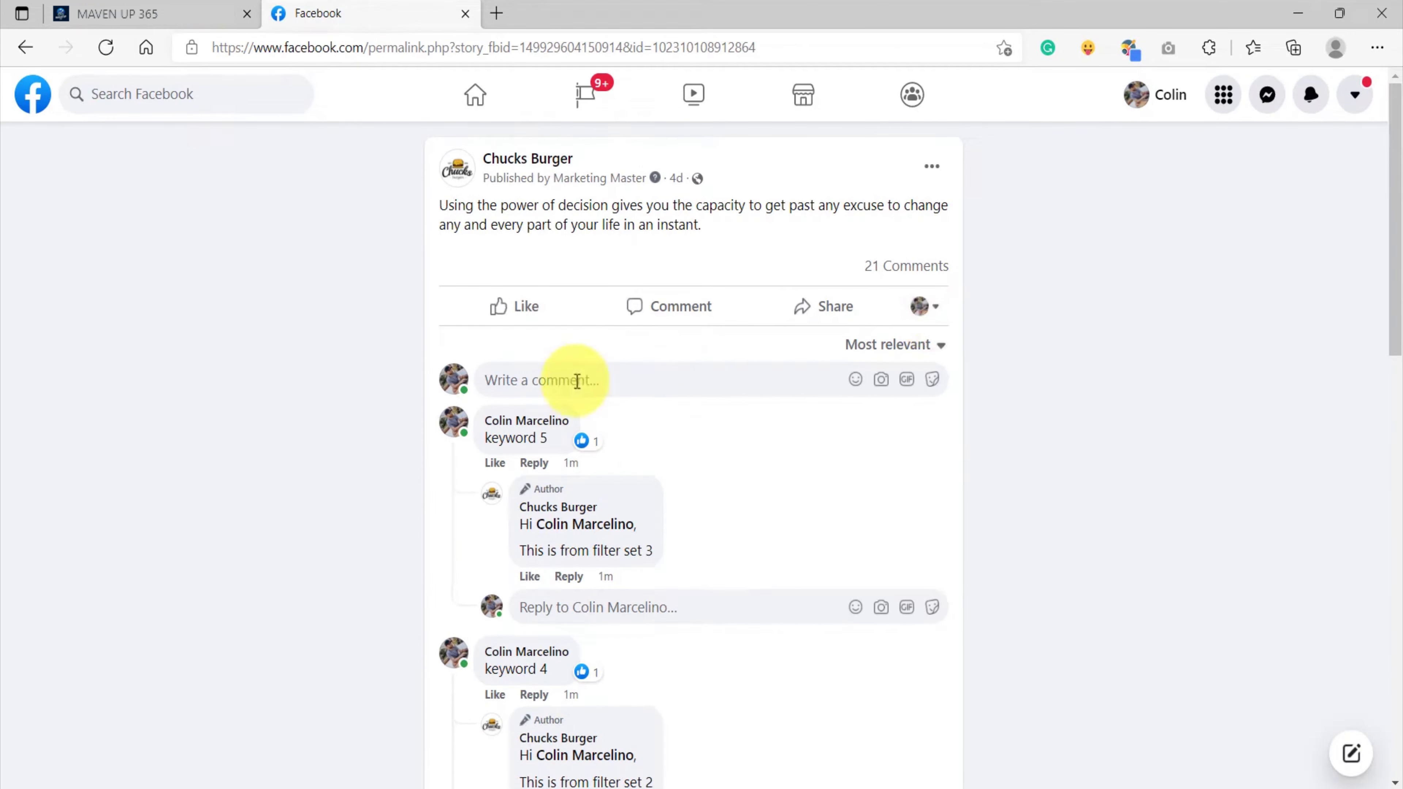
{"action": "type", "text": "this"}
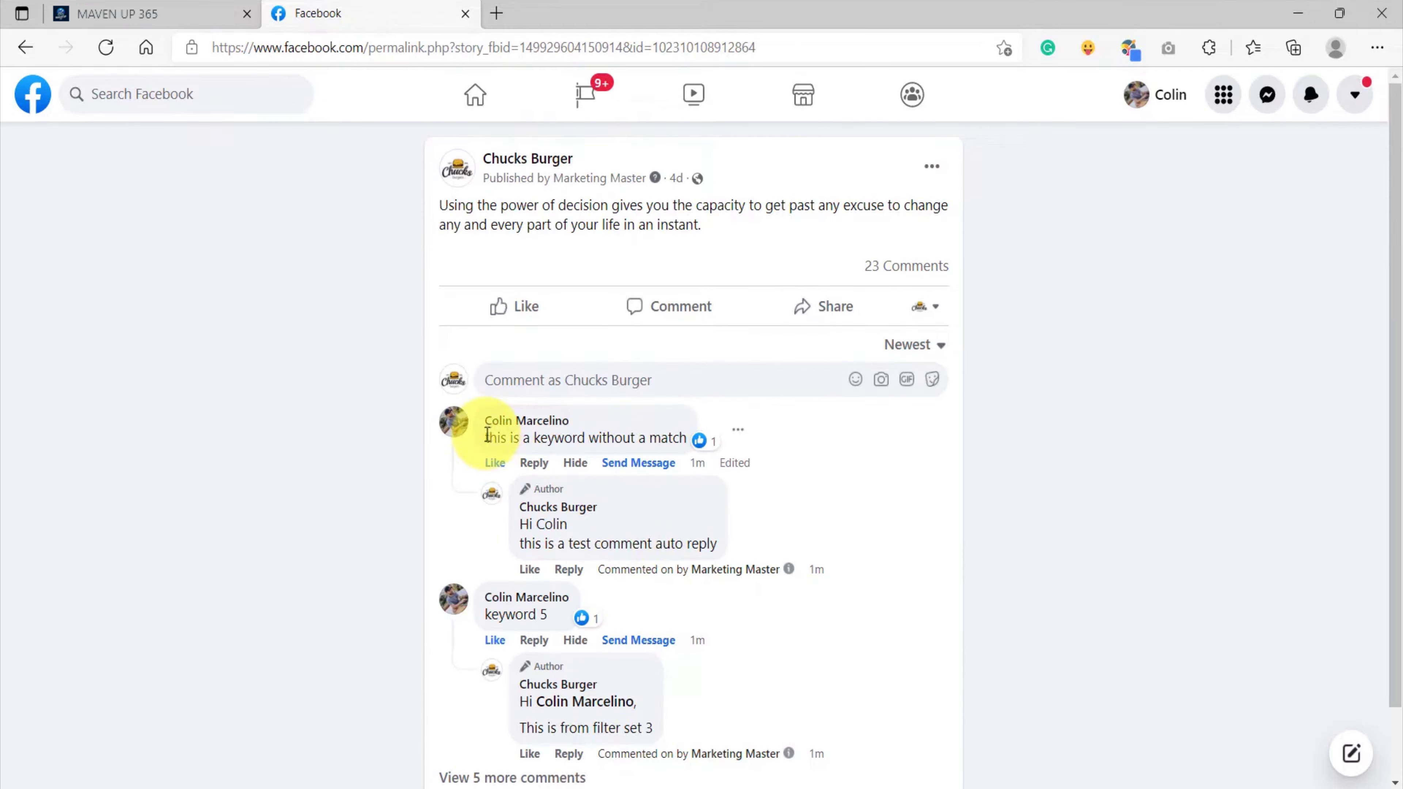
{"action": "left_click_drag", "start_coordinate": [485, 438], "coordinate": [688, 436]}
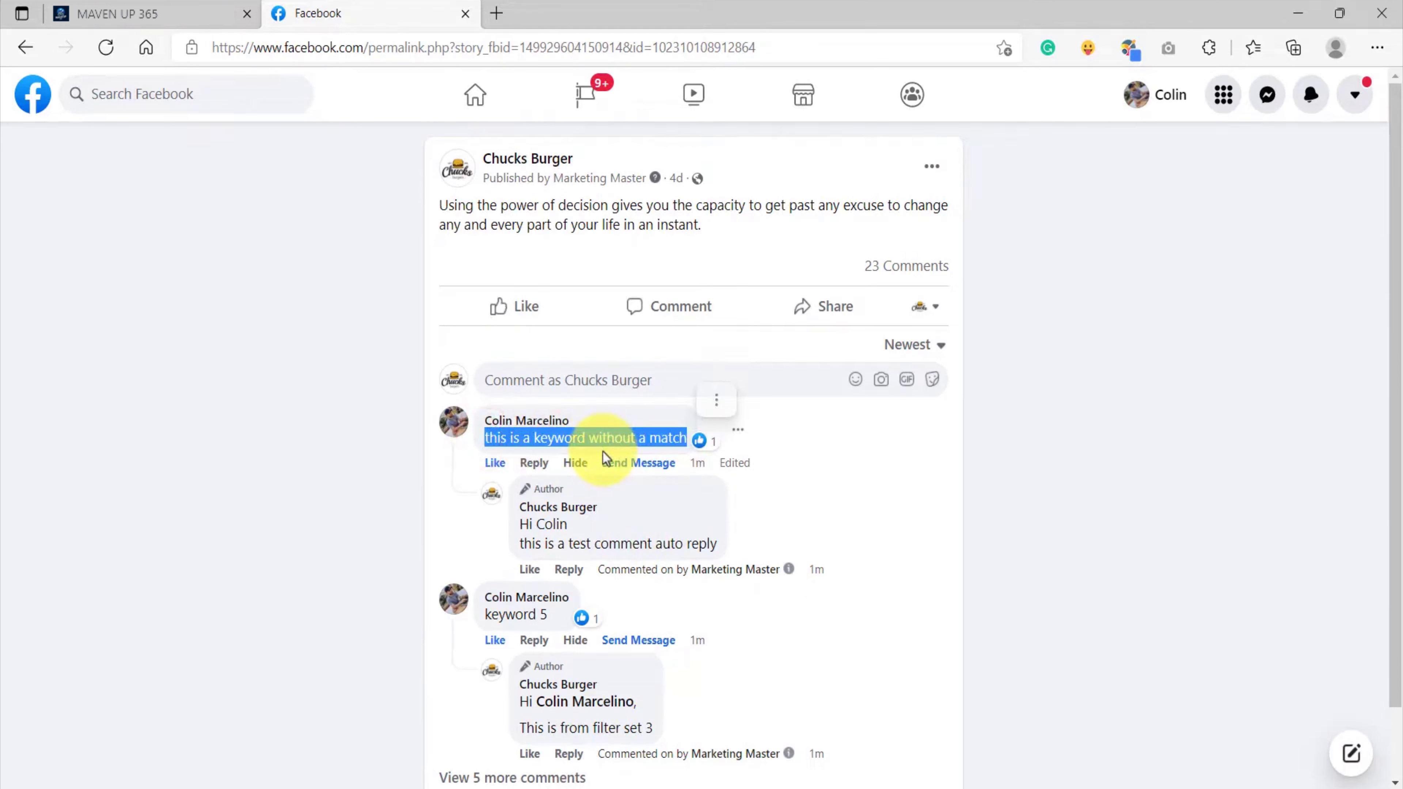
{"action": "left_click_drag", "start_coordinate": [518, 543], "coordinate": [716, 543]}
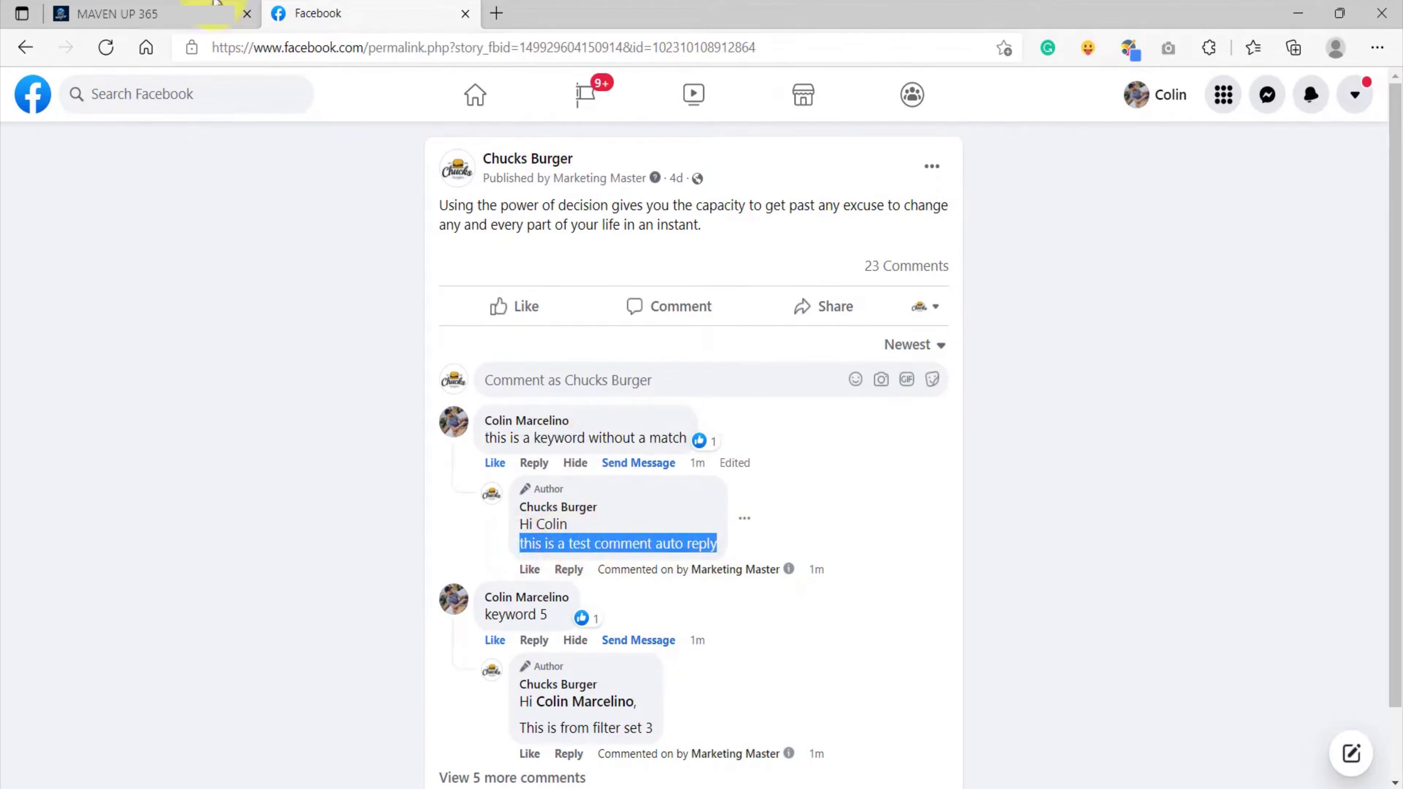
{"action": "left_click", "coordinate": [180, 13]}
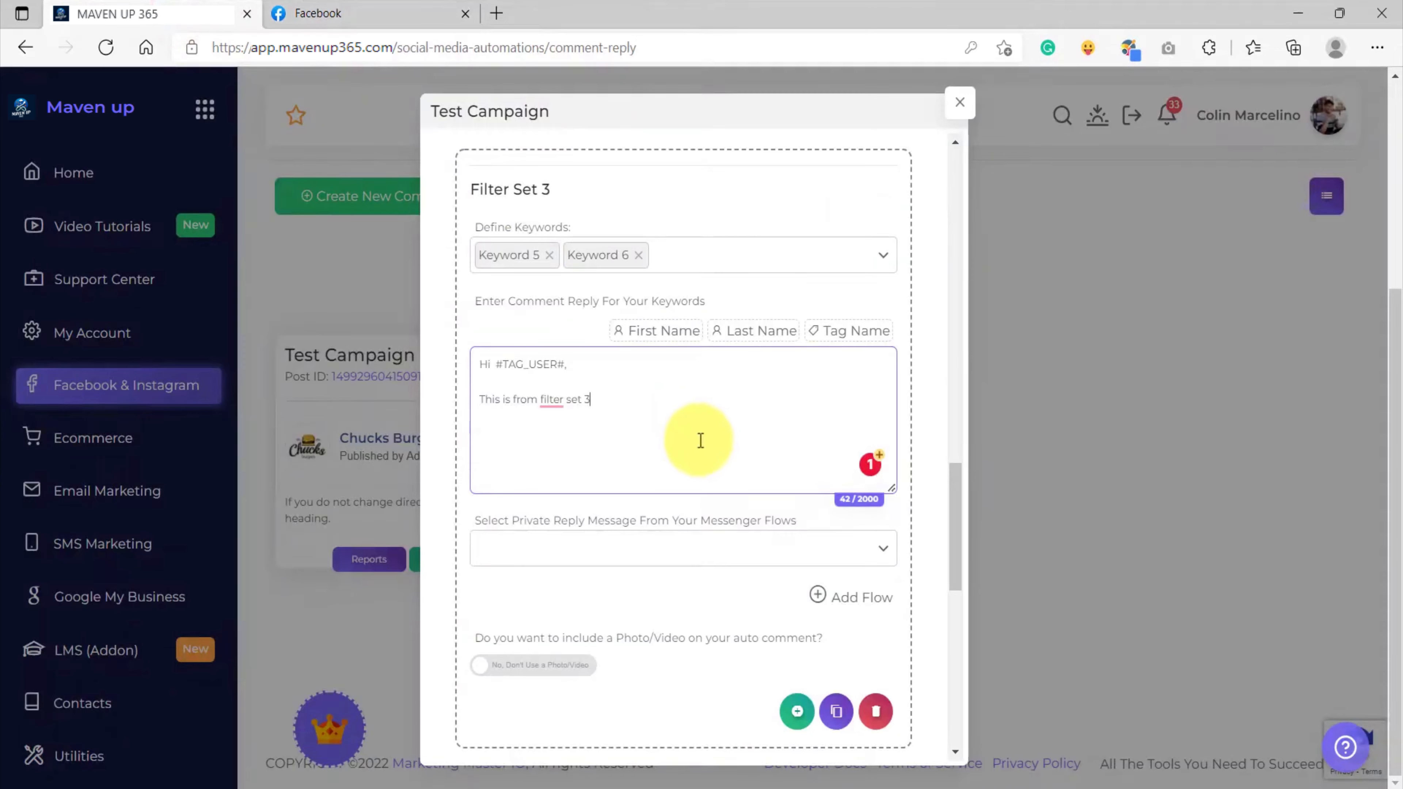
{"action": "scroll", "coordinate": [701, 440], "scroll_direction": "down", "scroll_amount": 8}
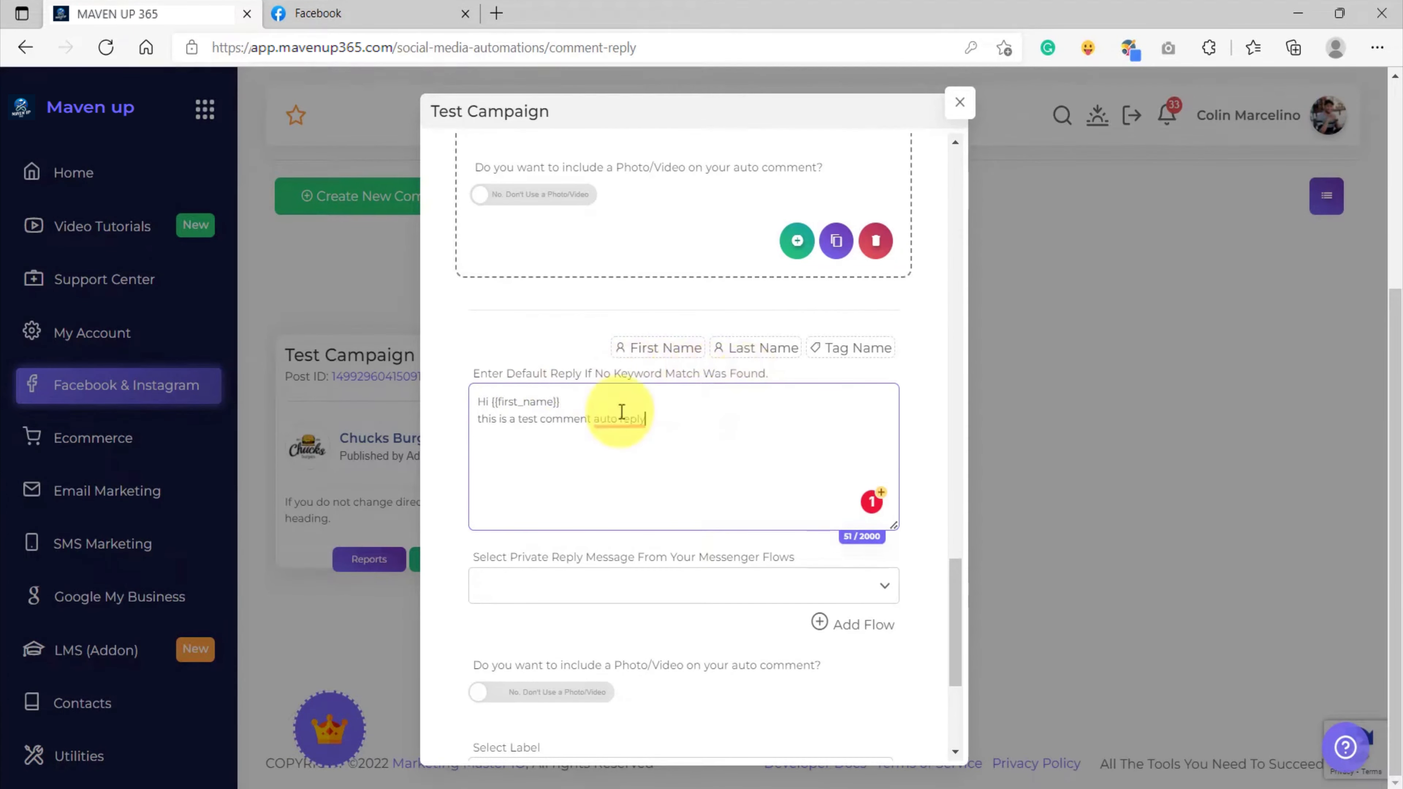
{"action": "scroll", "coordinate": [630, 457], "scroll_direction": "up", "scroll_amount": 3}
{"action": "scroll", "coordinate": [628, 453], "scroll_direction": "down", "scroll_amount": 2}
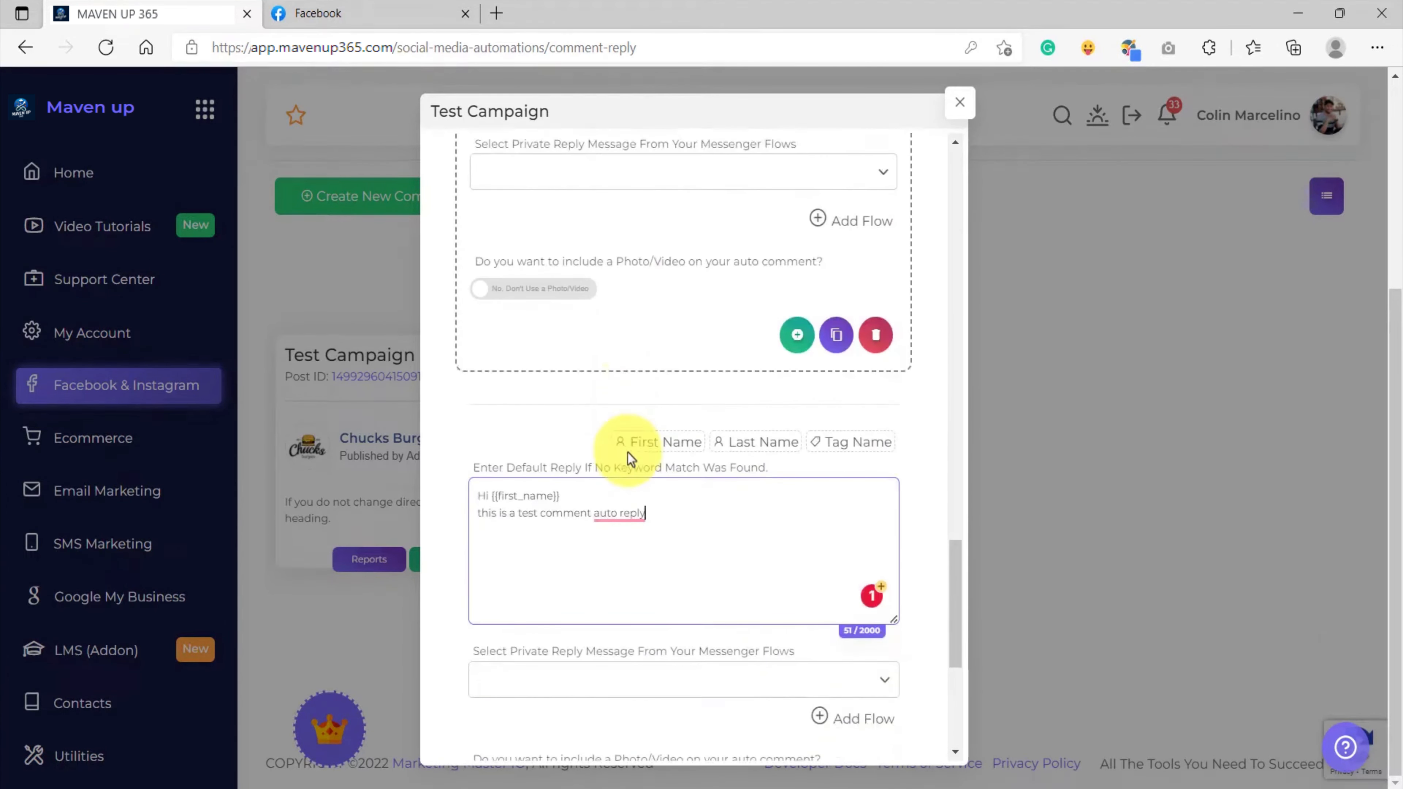
{"action": "scroll", "coordinate": [604, 474], "scroll_direction": "up", "scroll_amount": 8}
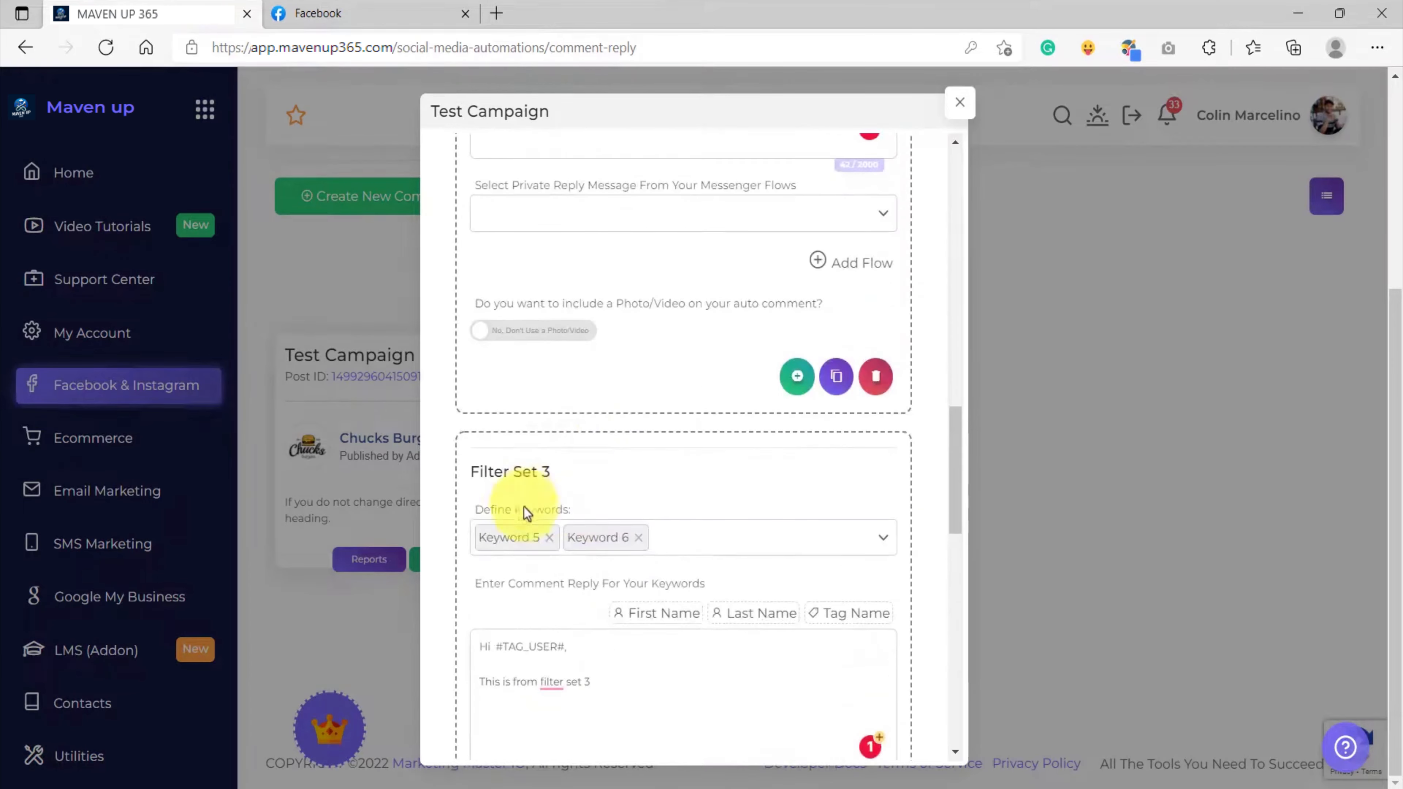
{"action": "scroll", "coordinate": [576, 503], "scroll_direction": "up", "scroll_amount": 8}
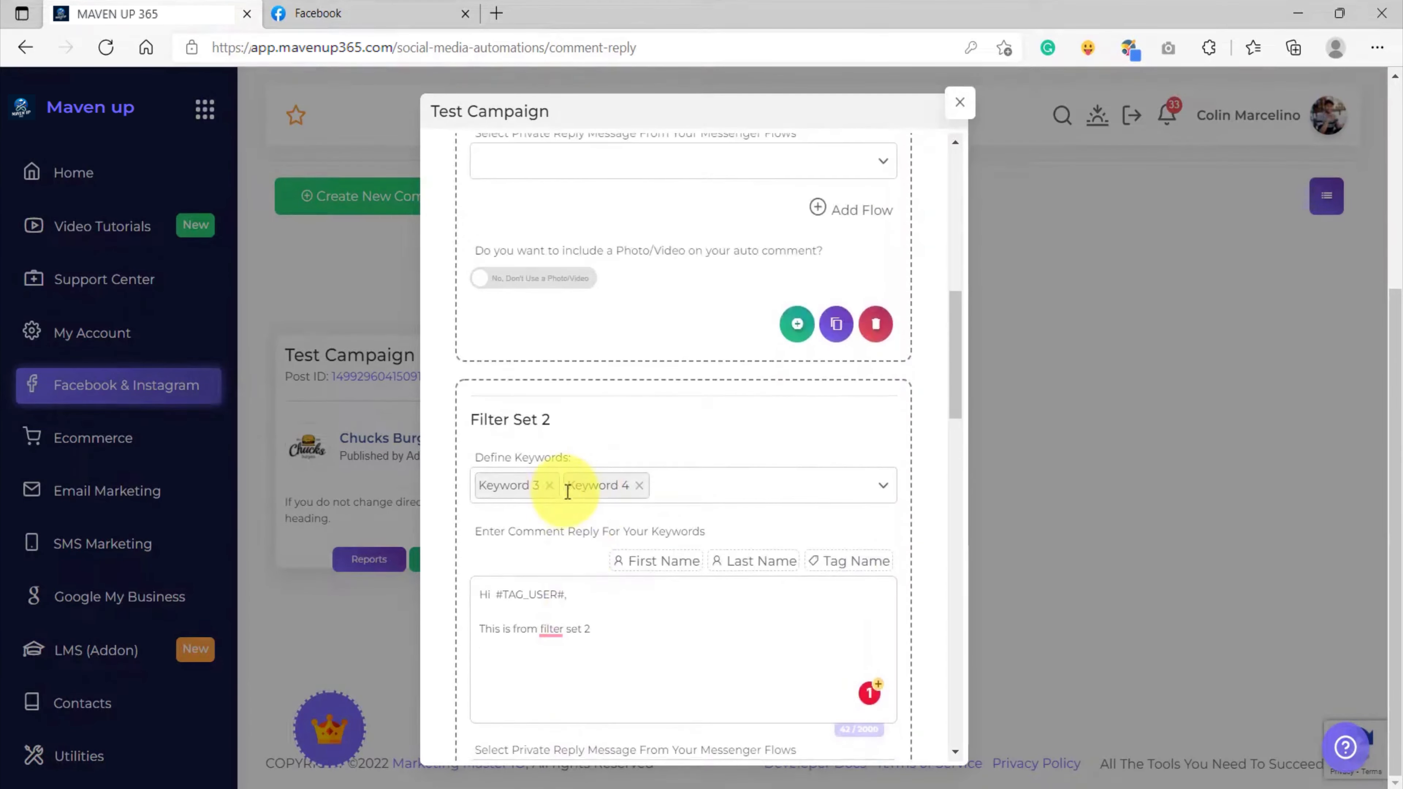
{"action": "scroll", "coordinate": [580, 453], "scroll_direction": "up", "scroll_amount": 4}
{"action": "scroll", "coordinate": [580, 464], "scroll_direction": "down", "scroll_amount": 20}
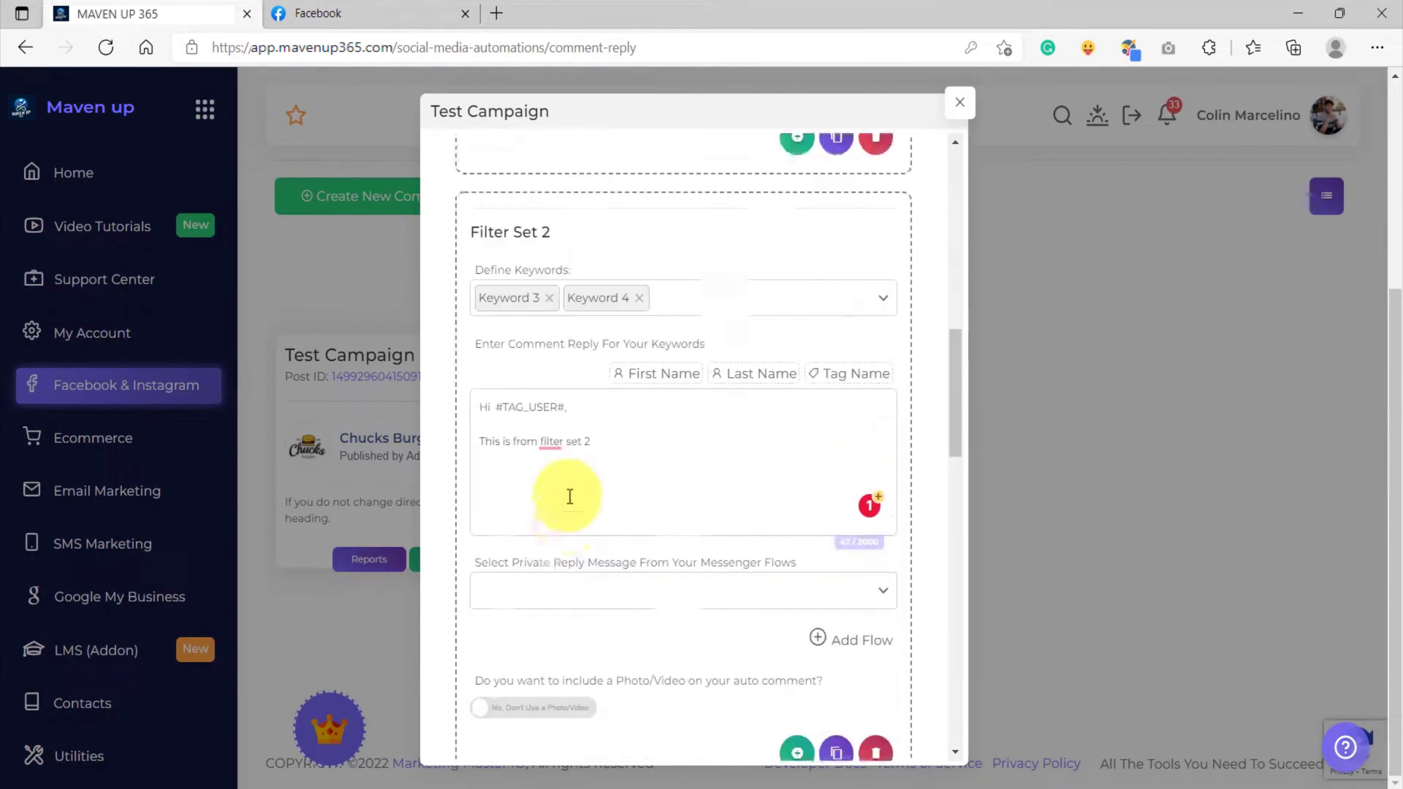
{"action": "scroll", "coordinate": [581, 443], "scroll_direction": "up", "scroll_amount": 4}
{"action": "left_click_drag", "start_coordinate": [688, 425], "coordinate": [492, 402]}
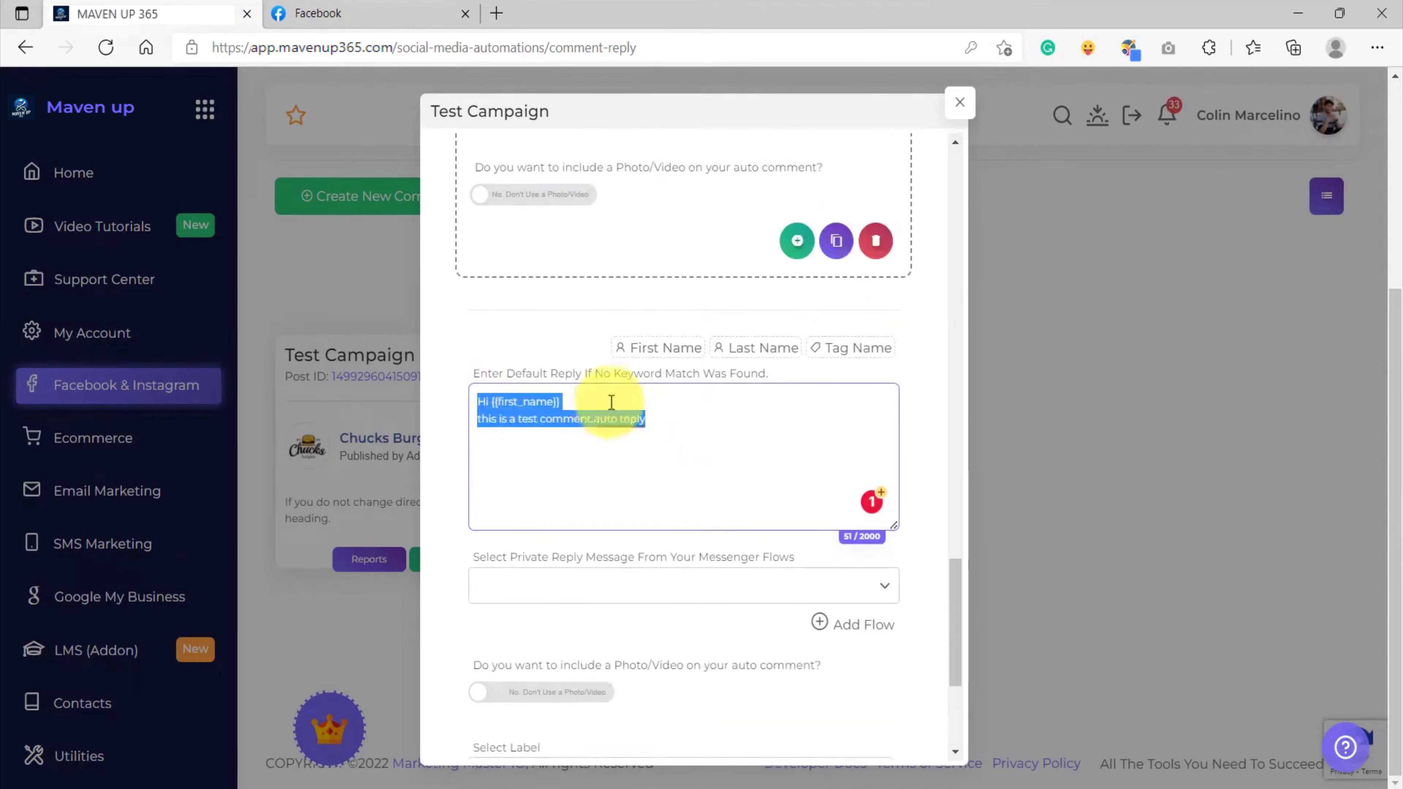
{"action": "left_click", "coordinate": [636, 407]}
{"action": "scroll", "coordinate": [663, 531], "scroll_direction": "up", "scroll_amount": 1}
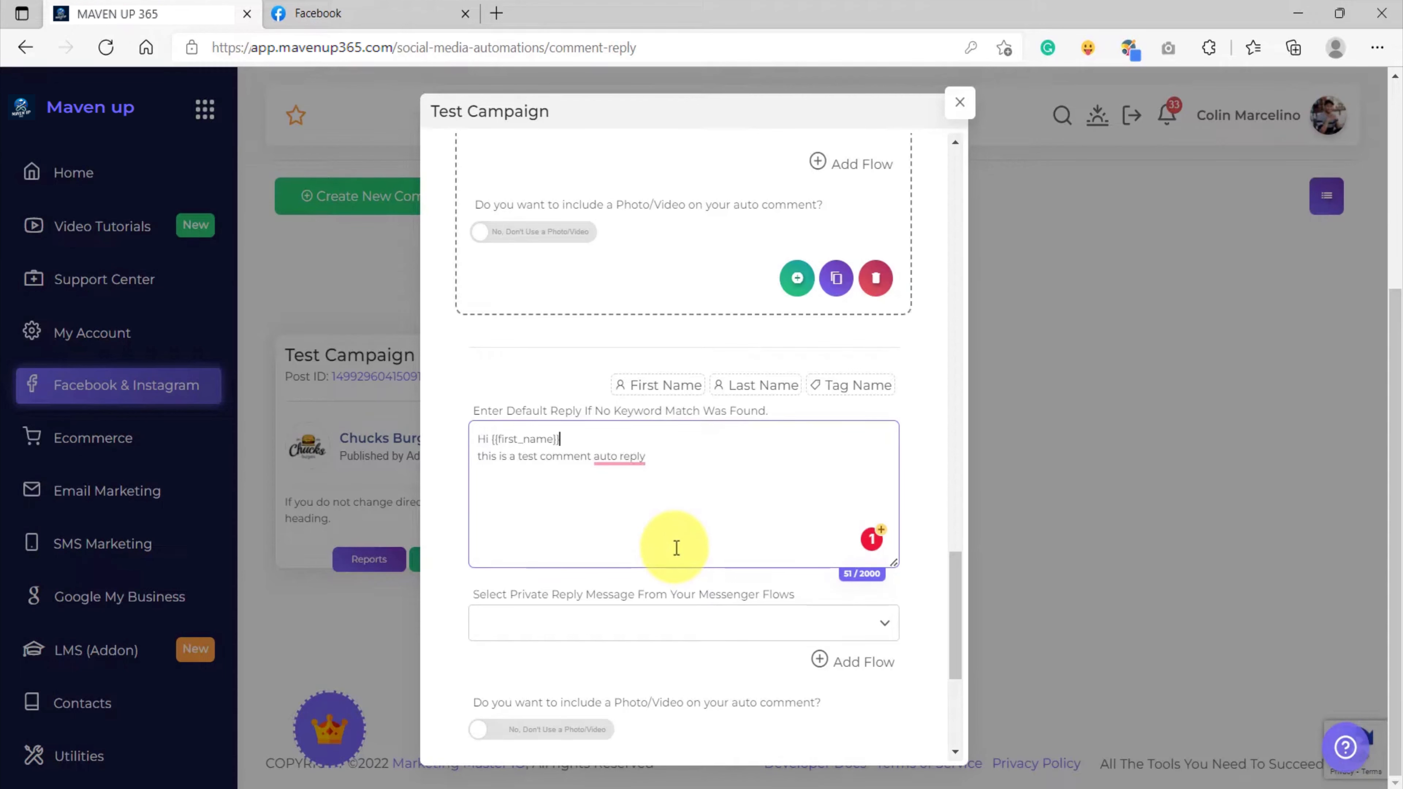
{"action": "scroll", "coordinate": [662, 531], "scroll_direction": "up", "scroll_amount": 15}
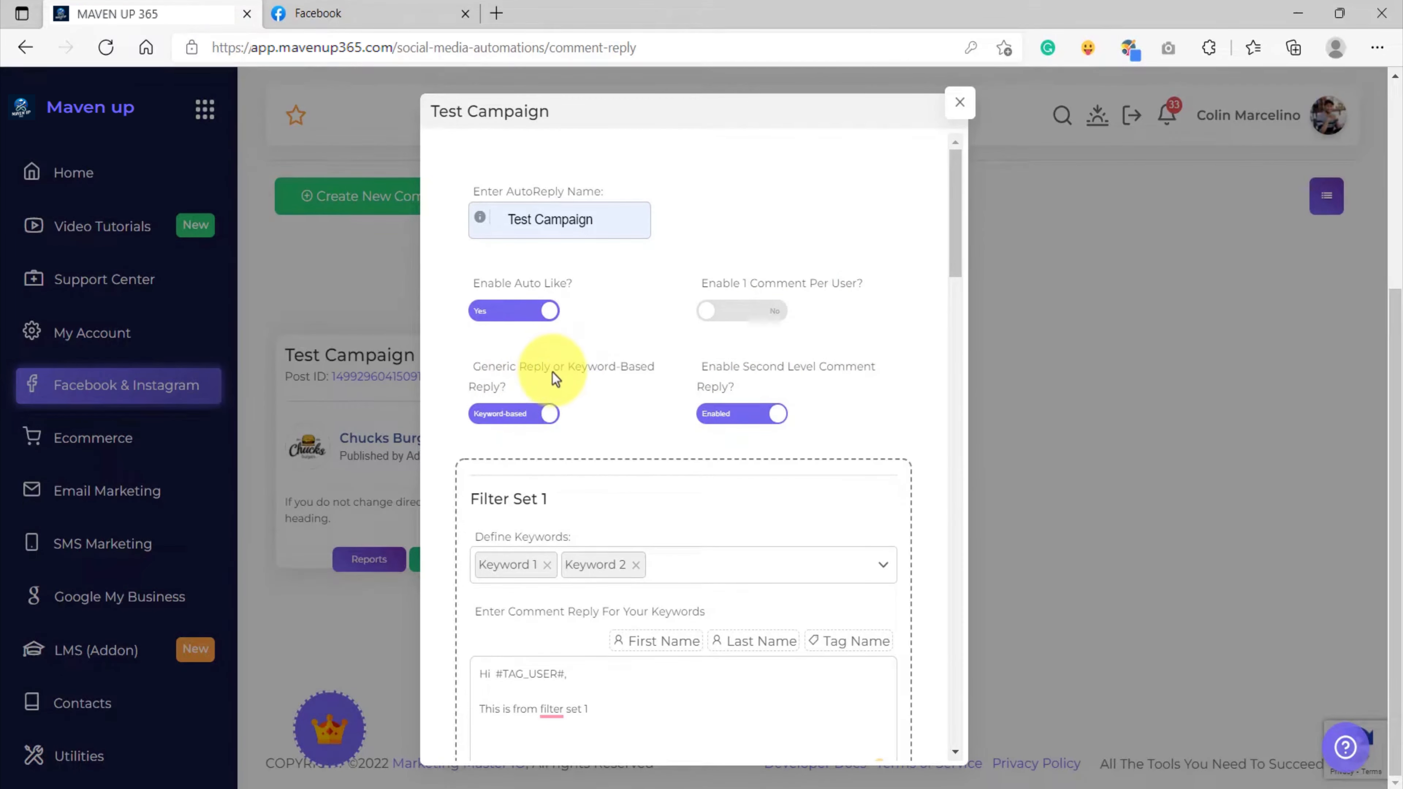
{"action": "scroll", "coordinate": [641, 459], "scroll_direction": "down", "scroll_amount": 3}
{"action": "scroll", "coordinate": [656, 450], "scroll_direction": "down", "scroll_amount": 15}
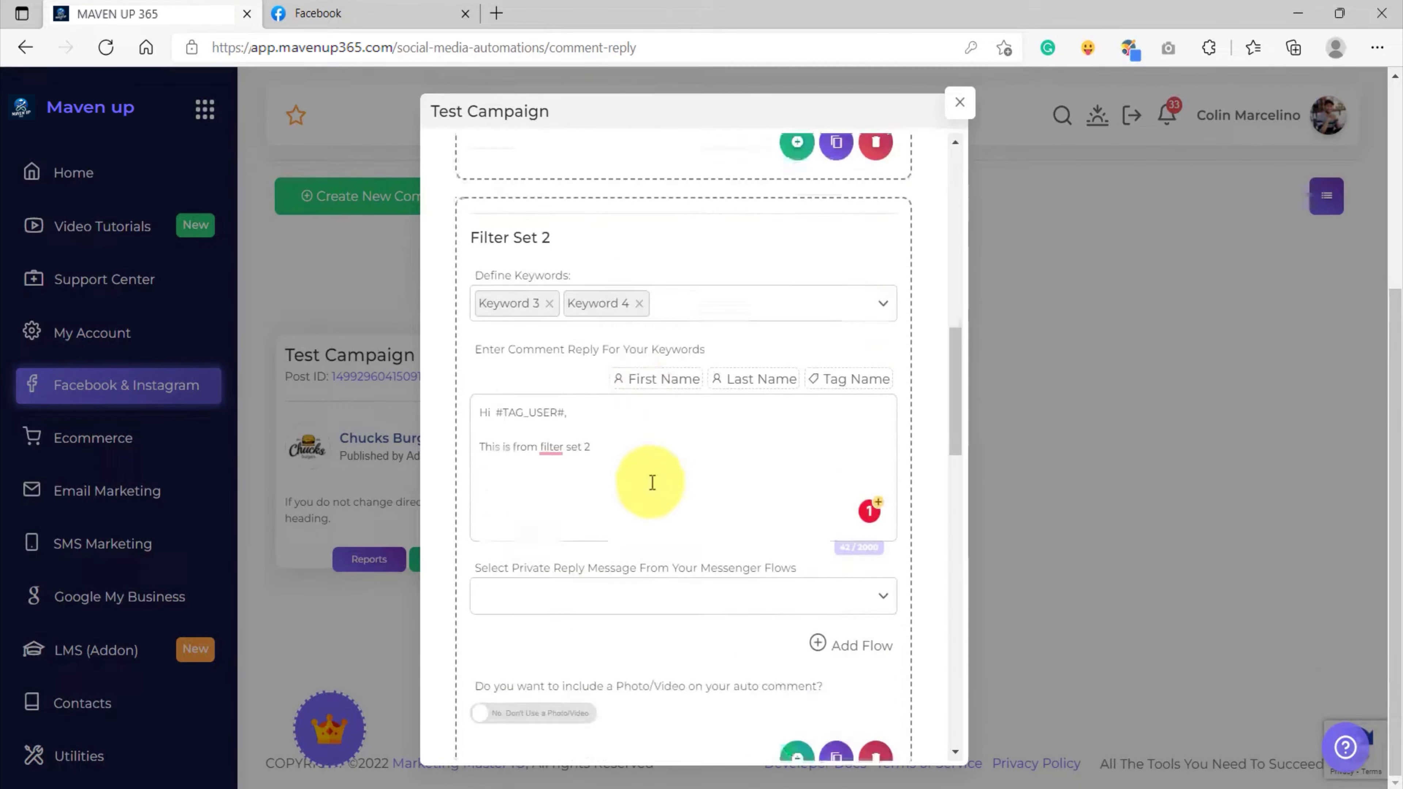
{"action": "scroll", "coordinate": [653, 486], "scroll_direction": "down", "scroll_amount": 1}
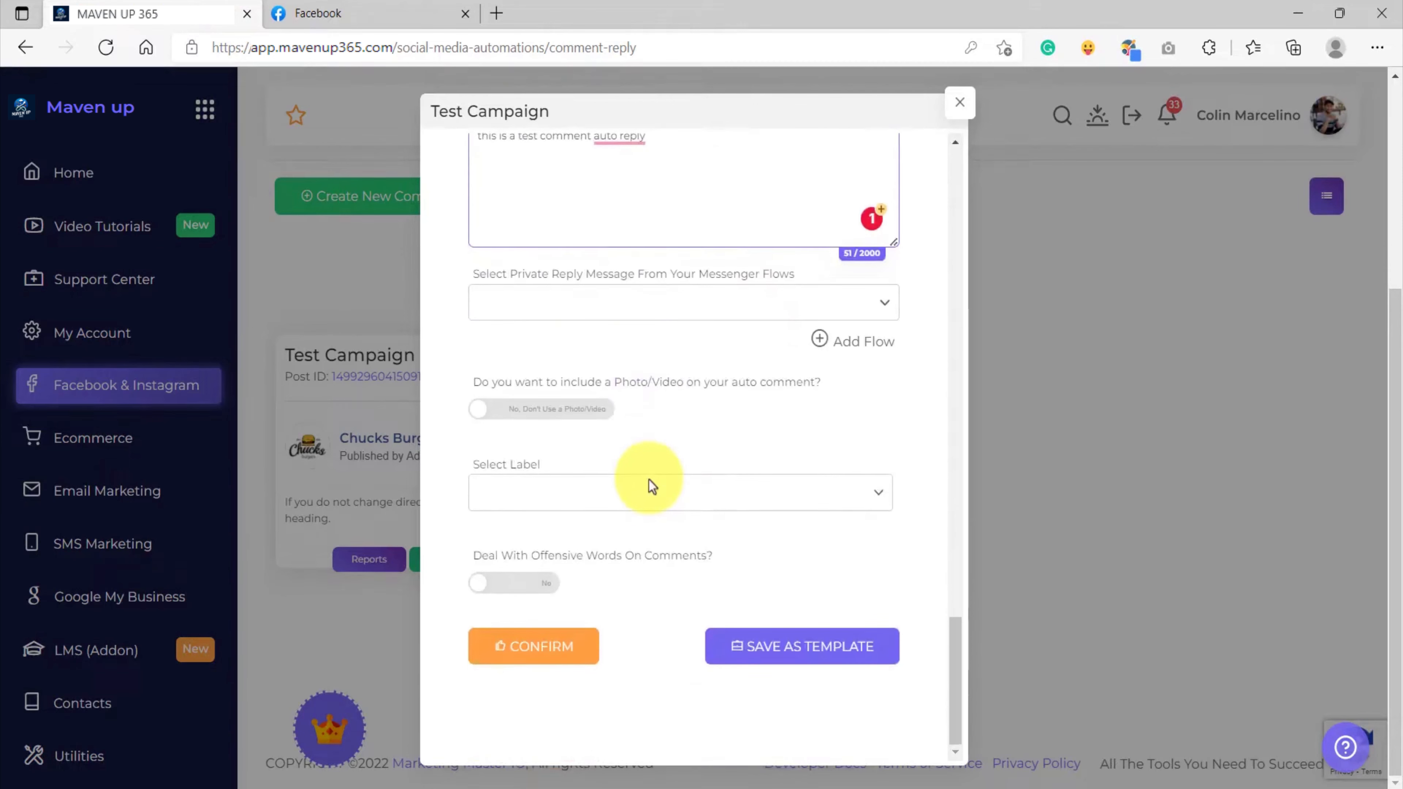